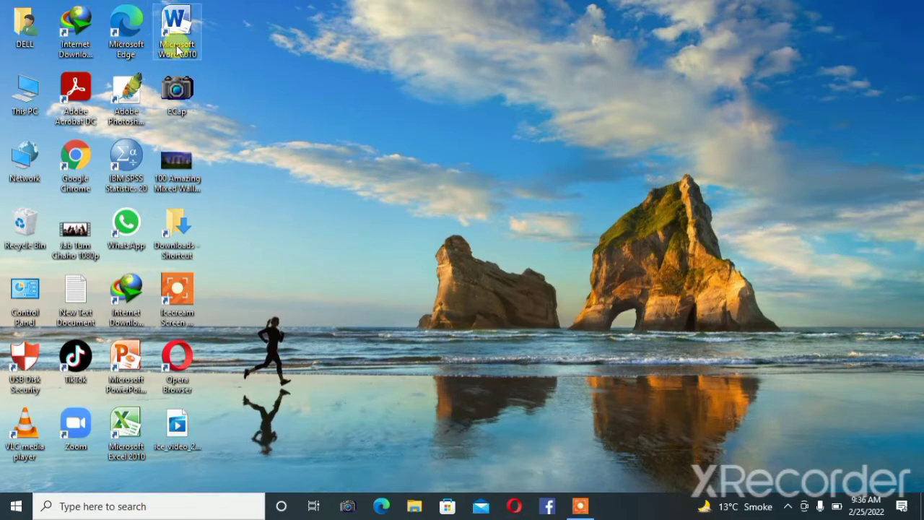
- Launch Microsoft Word 2010 from its desktop shortcut to get a blank Document1
double_click(181, 49)
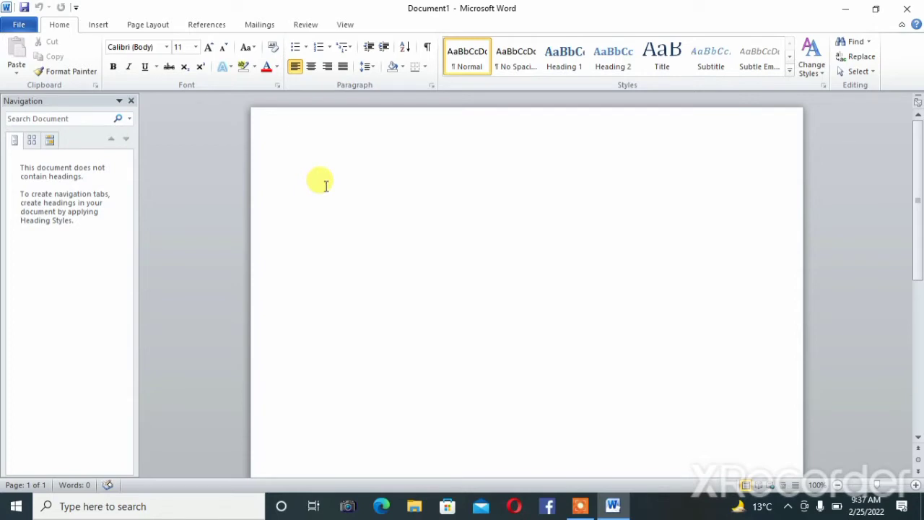
- Type the title 'Educational system in private and public schools', fixing typos, and select the line
text(educ)
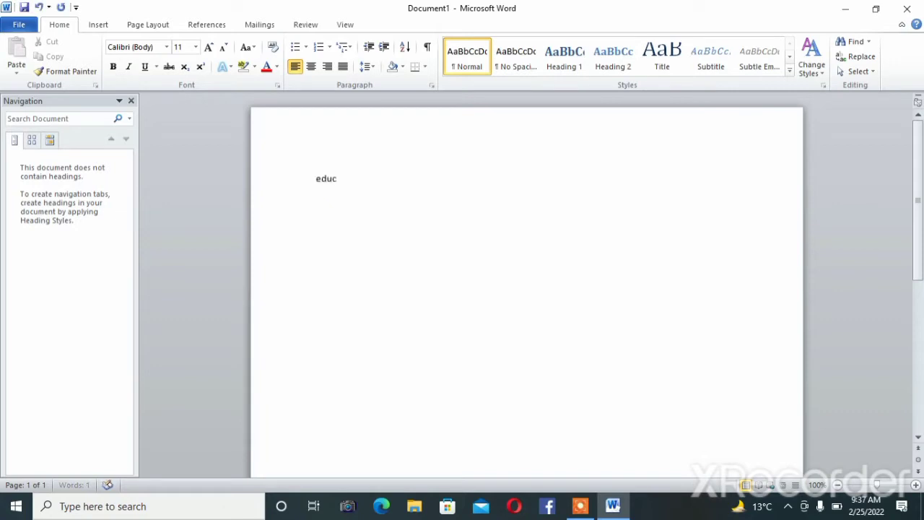
text(ional )
text(syste)
text(min p)
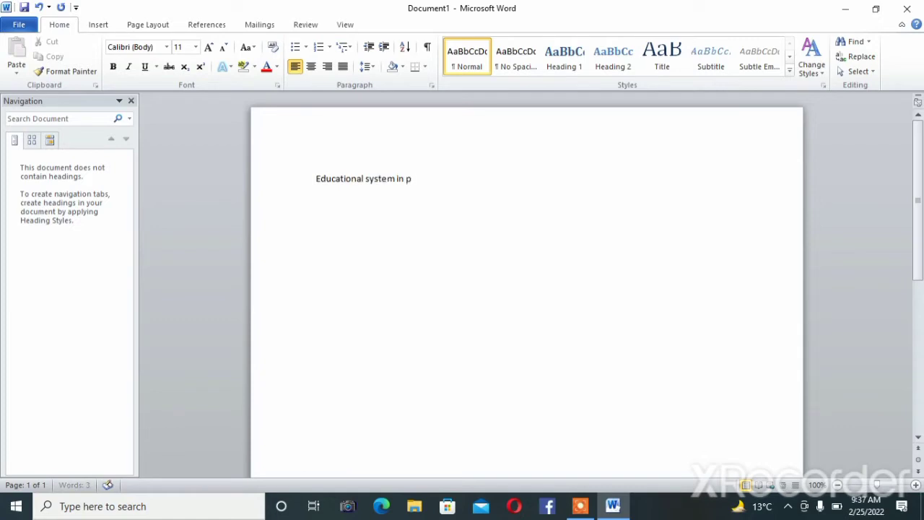
text(vete)
key(BackSpace)
key(BackSpace)
key(BackSpace)
text(ate)
text( and )
text(publ)
text(ic scho)
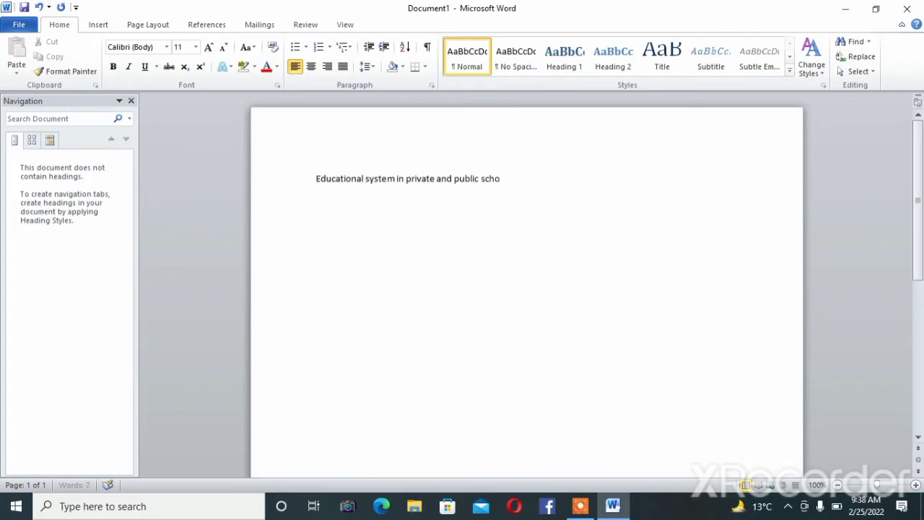
text(o)
text(ls)
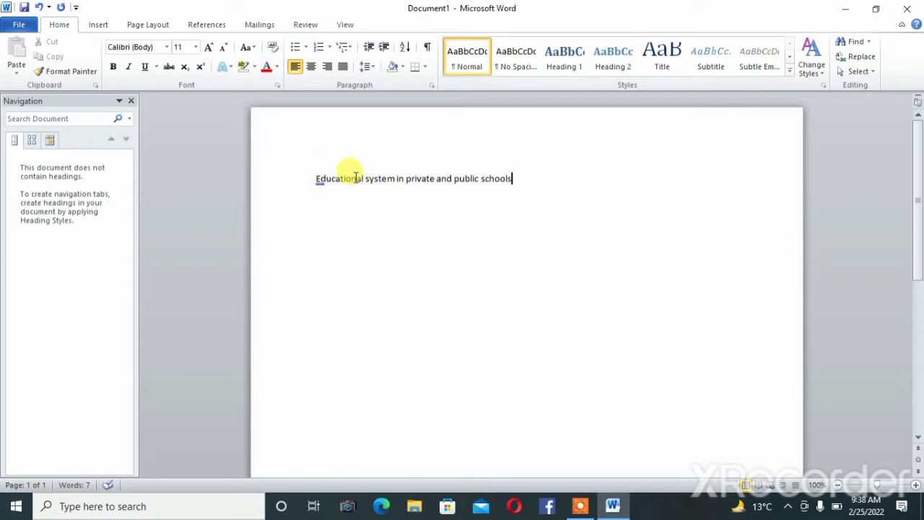
triple_click(357, 179)
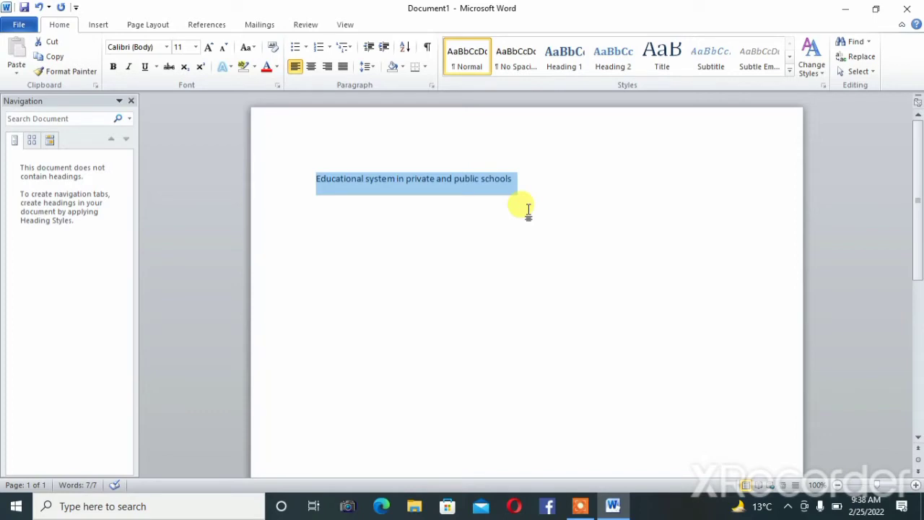
- Make the title line bold, then start deleting it back from its end
click(438, 186)
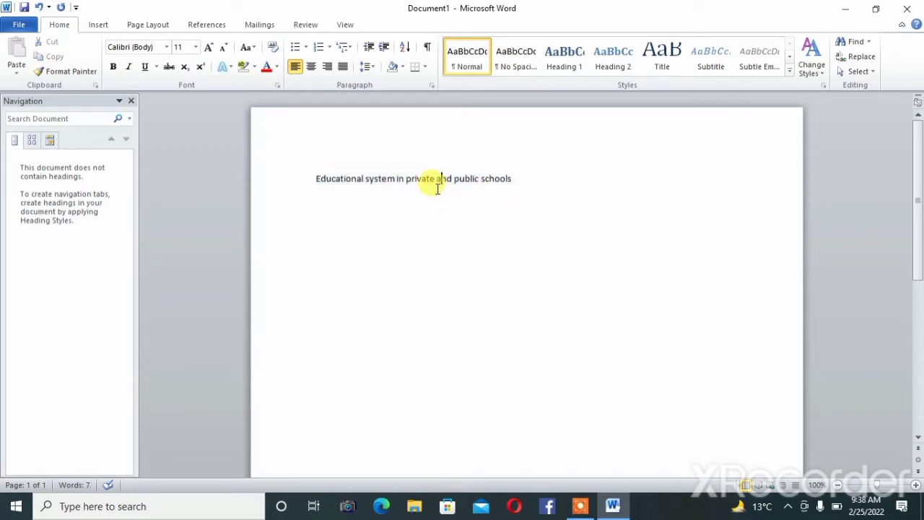
triple_click(431, 181)
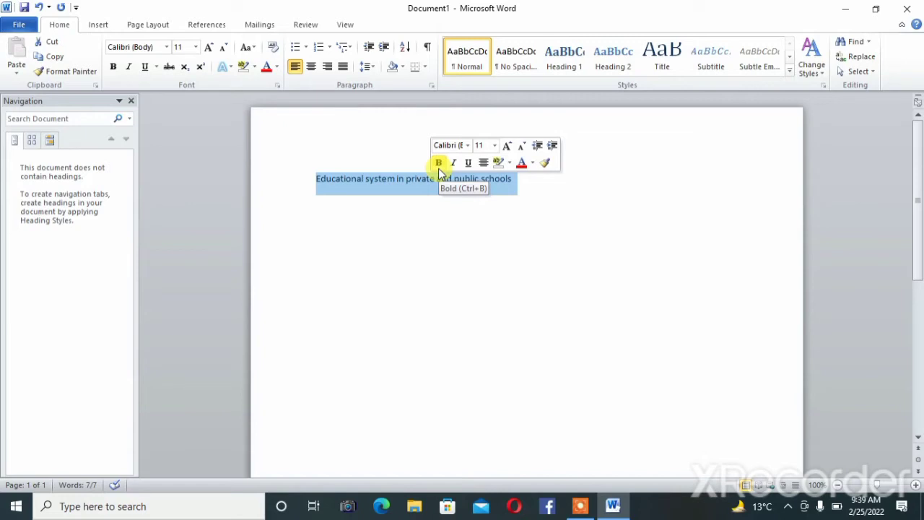
double_click(426, 182)
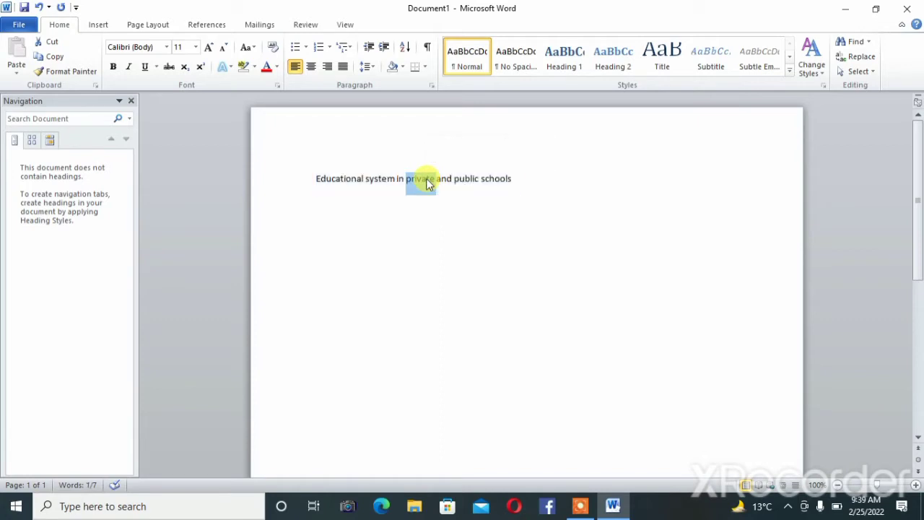
triple_click(426, 182)
double_click(427, 182)
triple_click(426, 182)
double_click(426, 182)
click(405, 179)
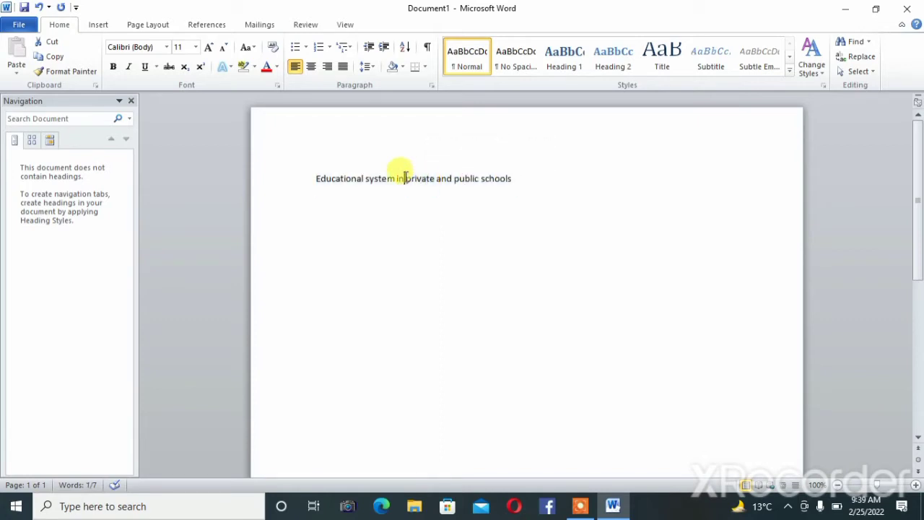
triple_click(405, 178)
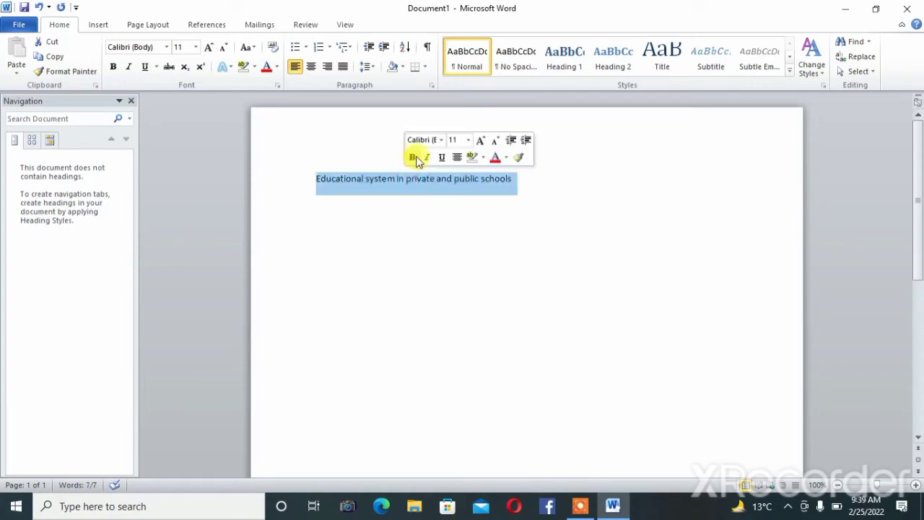
click(413, 157)
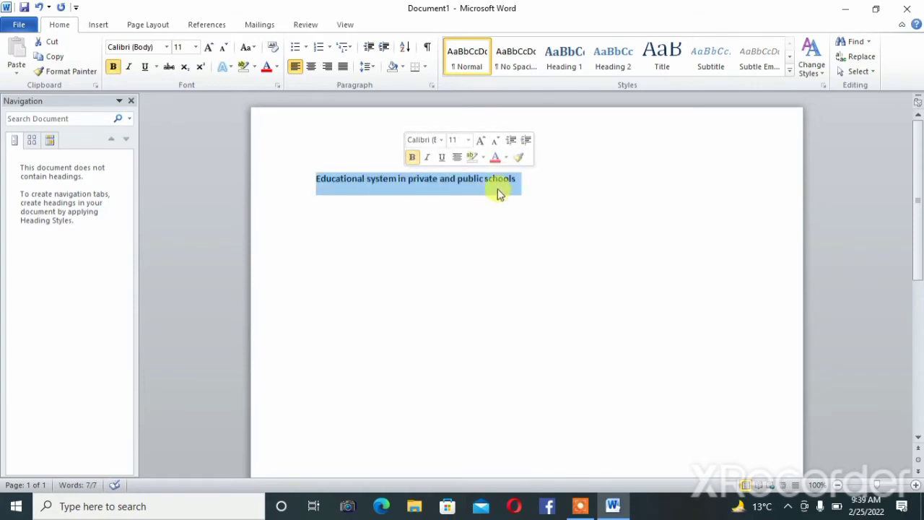
click(514, 180)
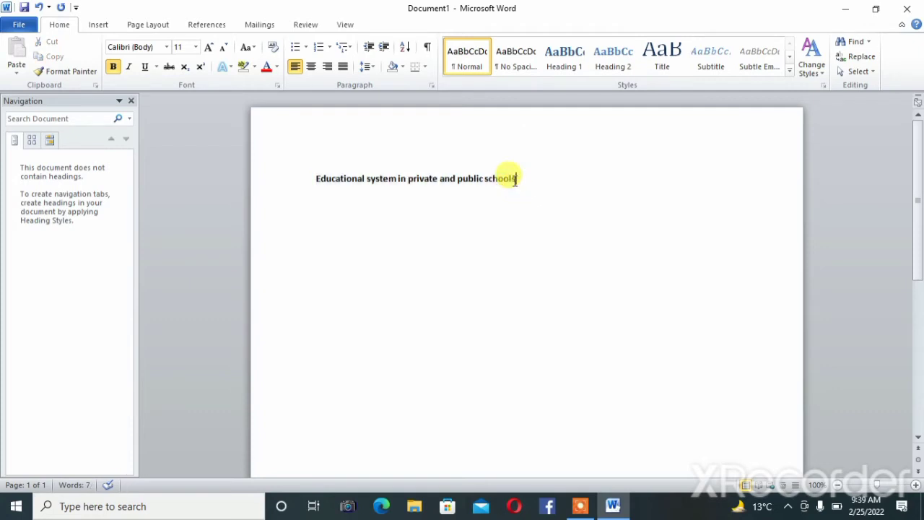
key(BackSpace)
key(BackSpace)
key(BackSpace)
- Retype the title in capitals as 'EDUCATIONAL SYSTEM IN PRIVATE AND PUBLIC SCHOOLS'
key(BackSpace)
key(BackSpace)
key(BackSpace)
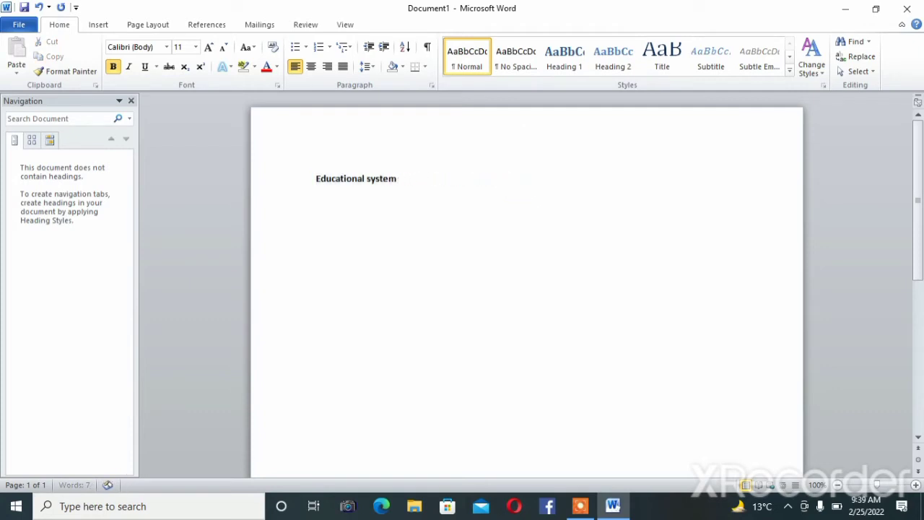
key(BackSpace)
key(BackSpace)
key(BackSpace)
key(BackSpace)
key(BackSpace)
key(BackSpace)
key(BackSpace)
key(BackSpace)
key(BackSpace)
key(BackSpace)
key(BackSpace)
key(BackSpace)
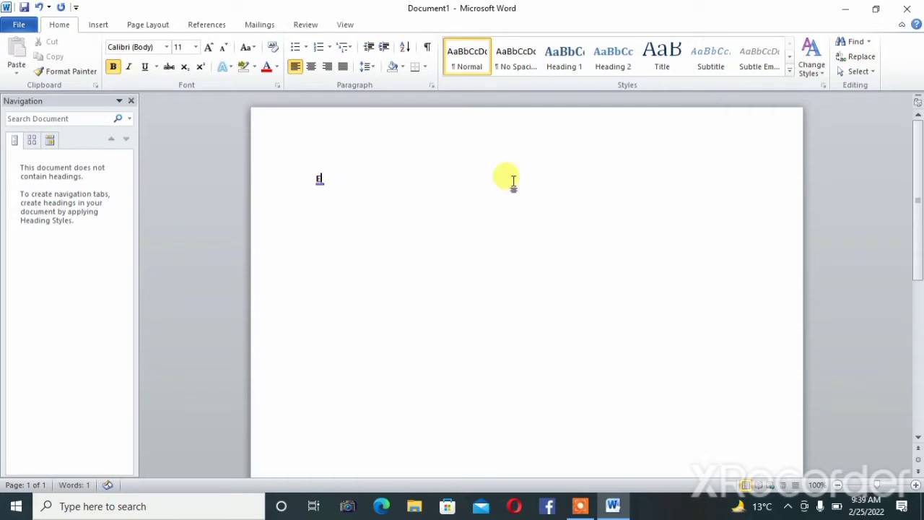
text(D)
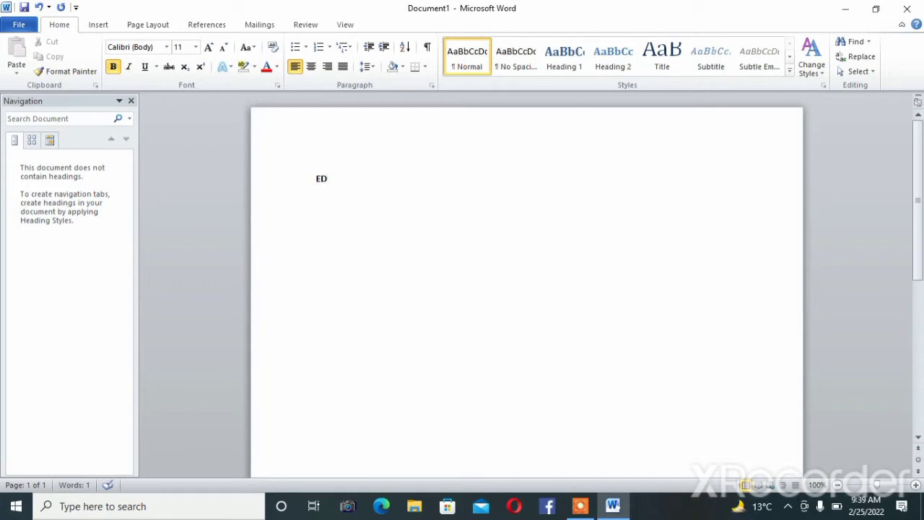
text(UC)
text(ATIONAL )
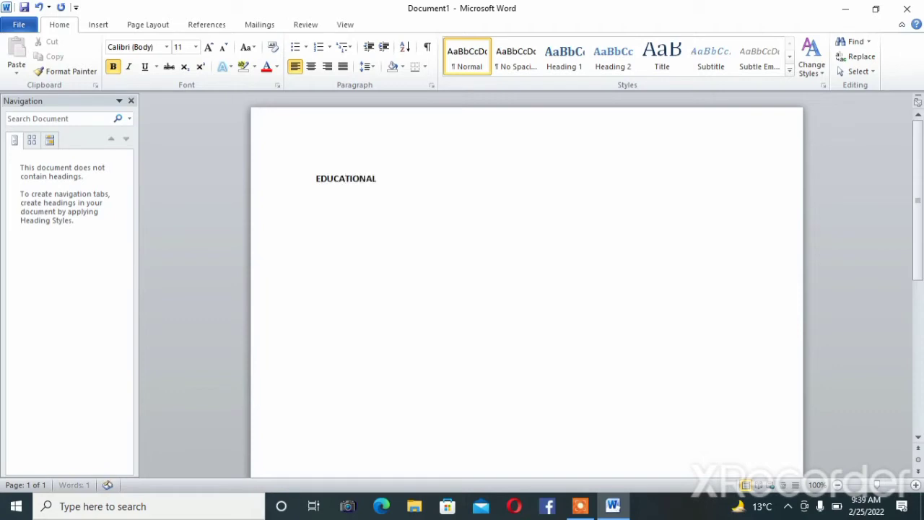
text(SYST)
text(EM )
text(IN PRI)
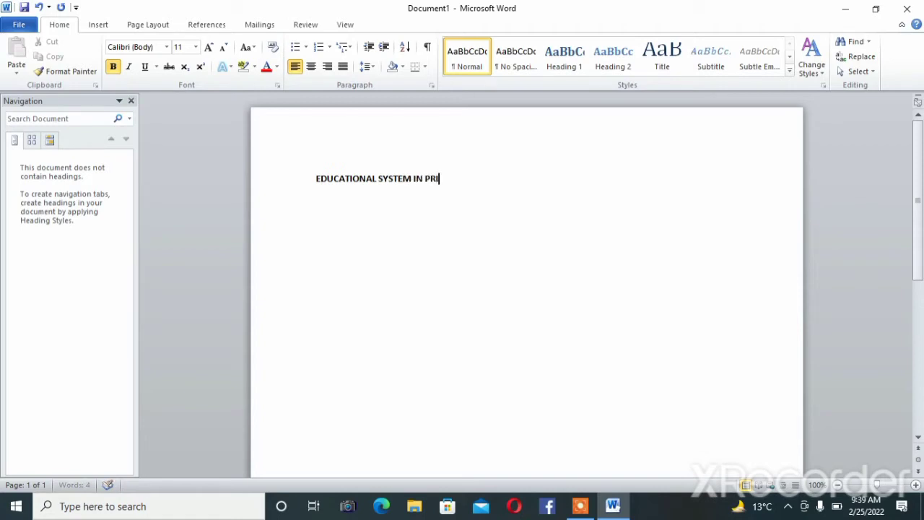
text(V A)
key(BackSpace)
key(BackSpace)
key(BackSpace)
key(BackSpace)
text(ATE A)
text(ND PUB)
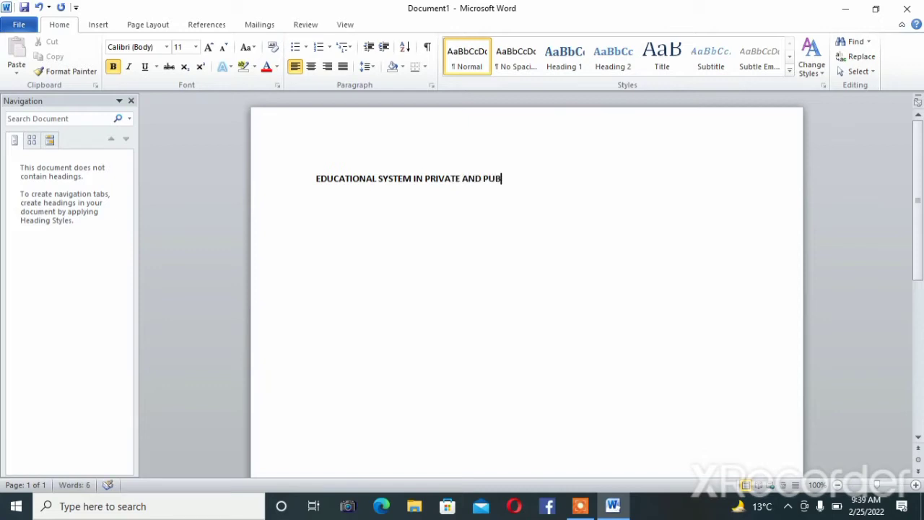
text(LI)
text( A)
key(BackSpace)
text(SC)
text(HOOLS)
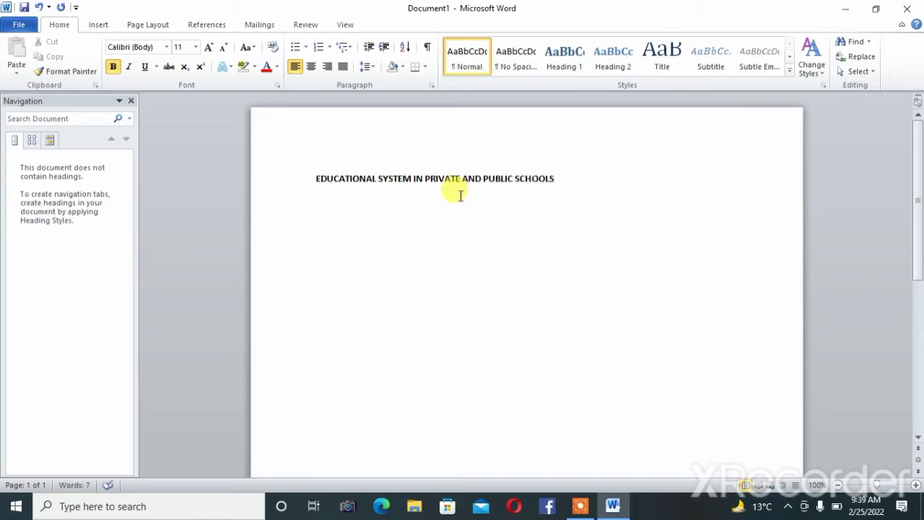
- Format the bold heading in Times New Roman at size 14
triple_click(359, 185)
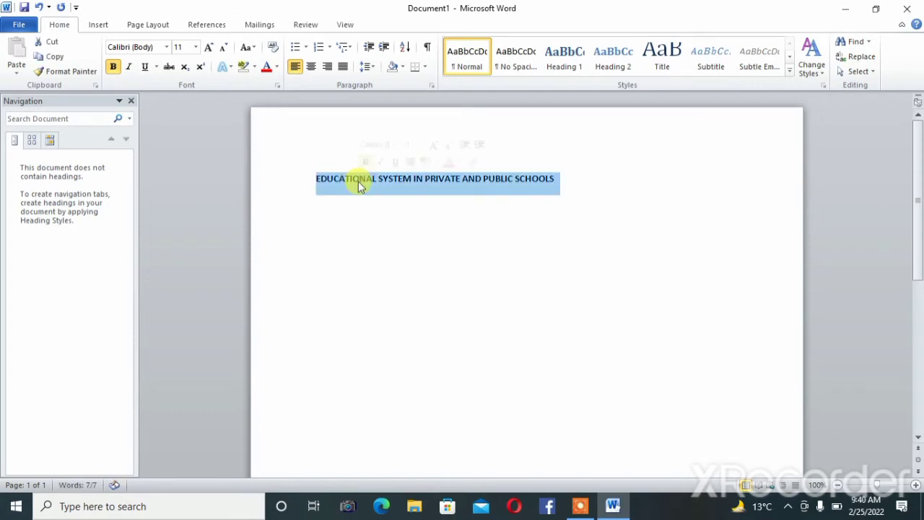
click(366, 162)
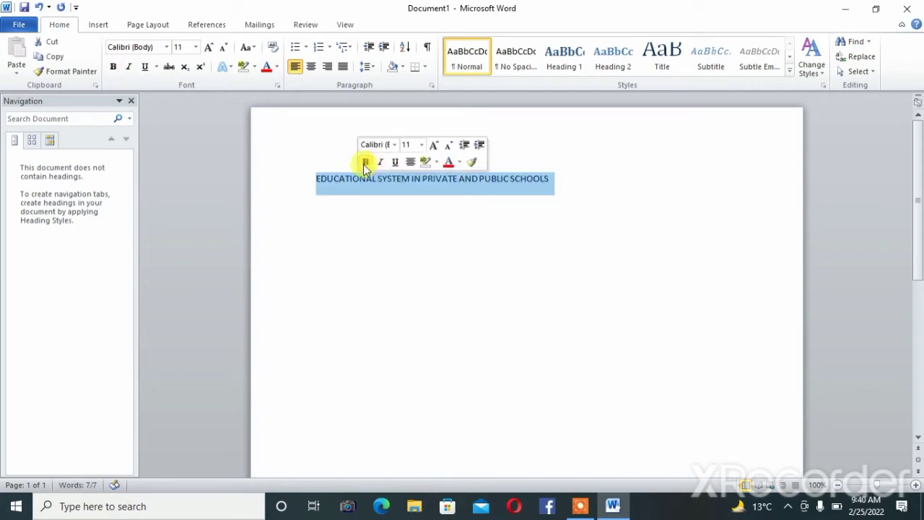
click(366, 162)
click(395, 145)
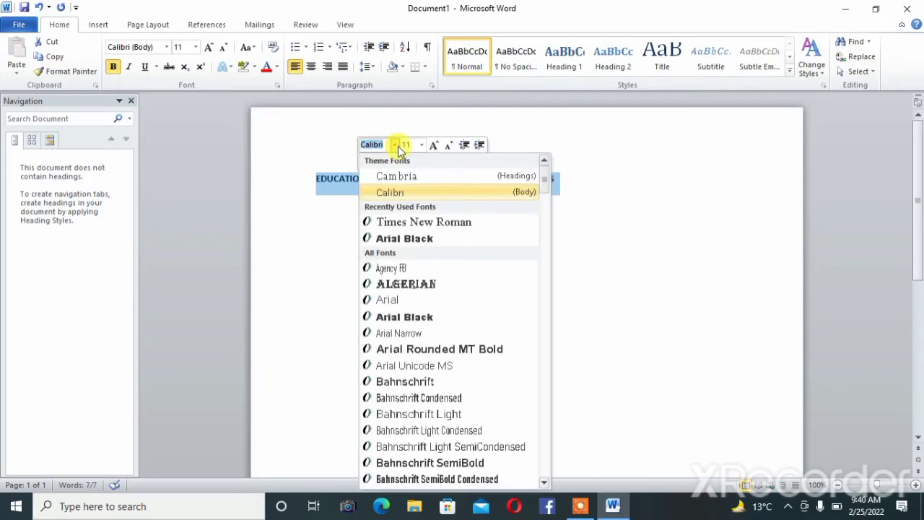
click(415, 225)
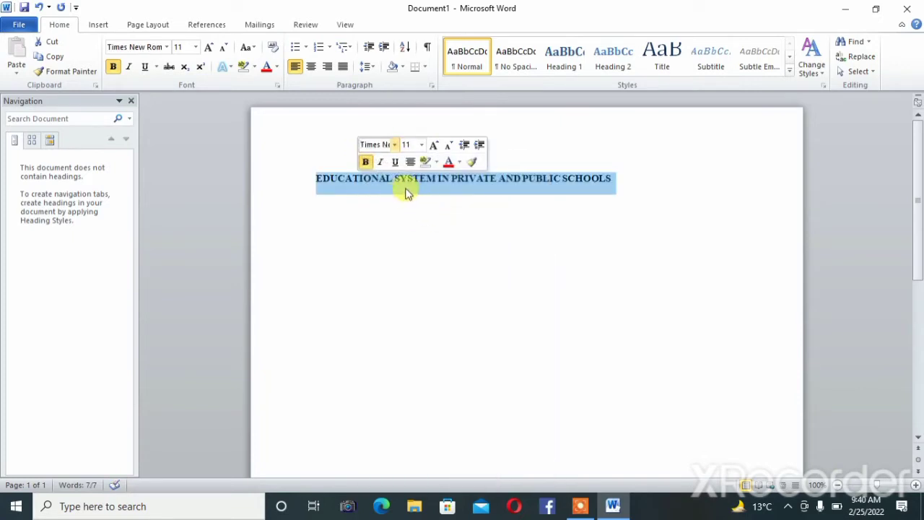
click(424, 148)
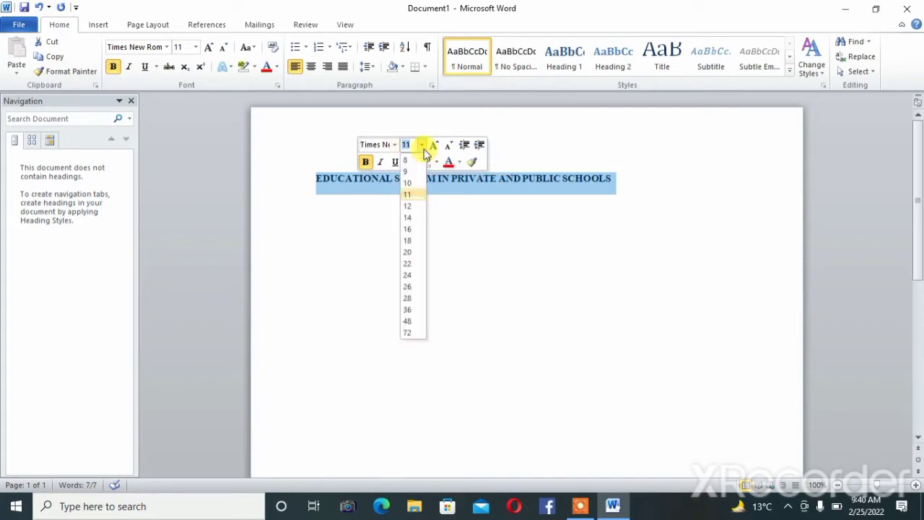
click(417, 217)
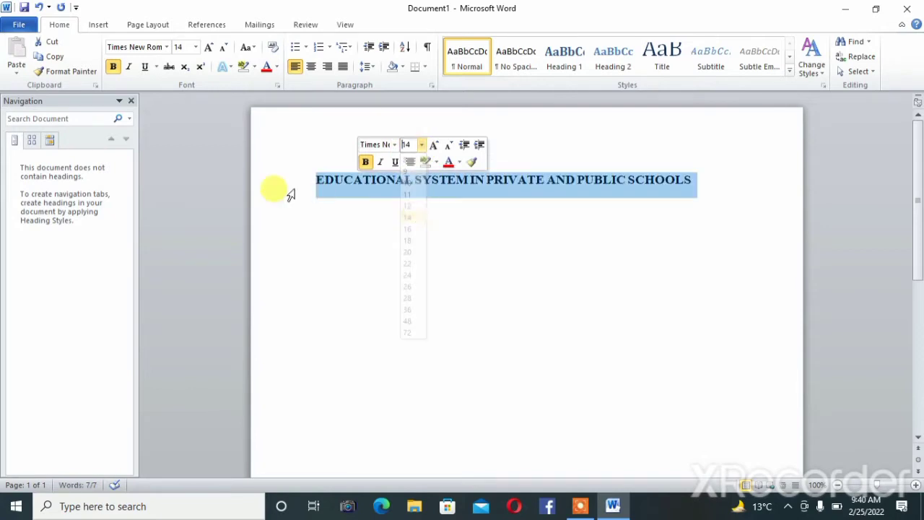
click(315, 180)
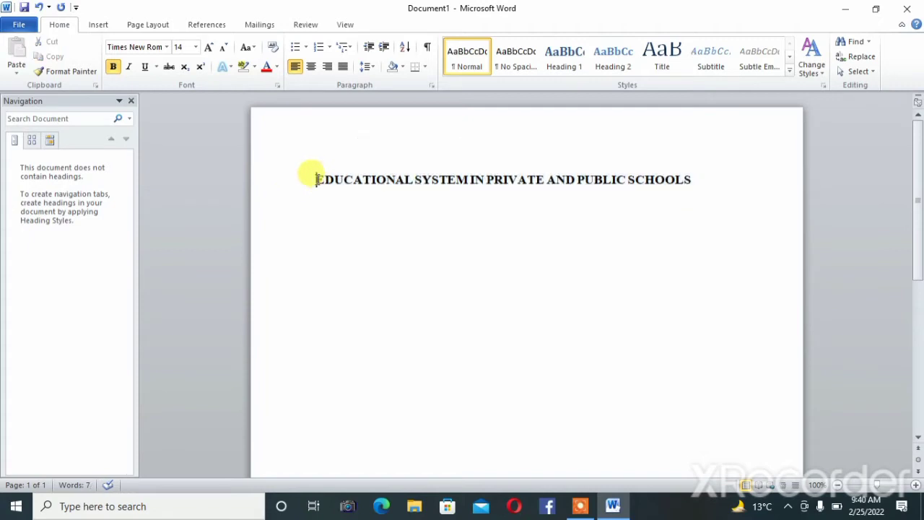
- Indent the heading with Tab and dismiss the automatic formatting options
key(Tab)
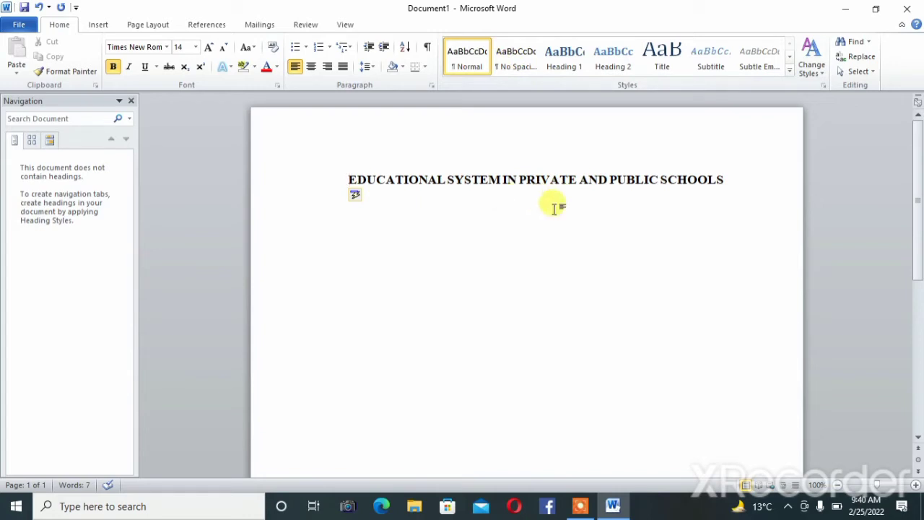
click(357, 200)
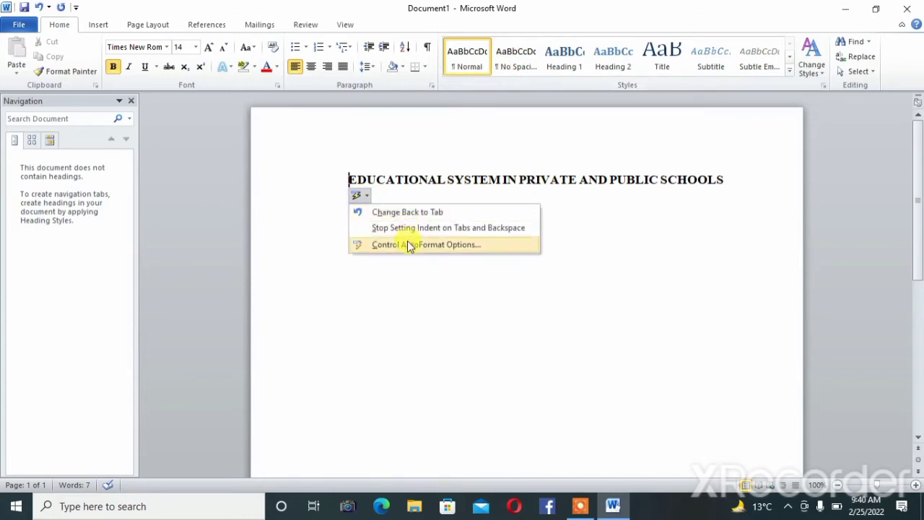
click(686, 223)
- Add an empty line beneath the heading for body text
click(726, 180)
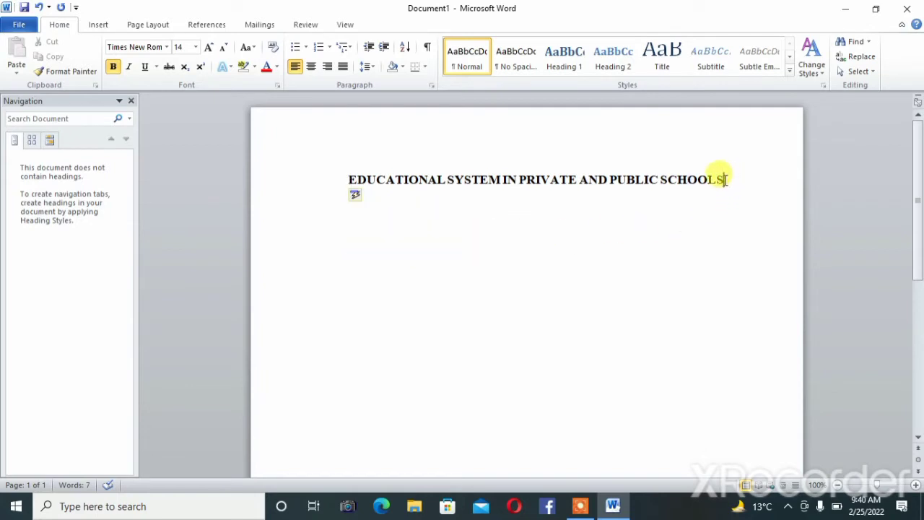
key(Return)
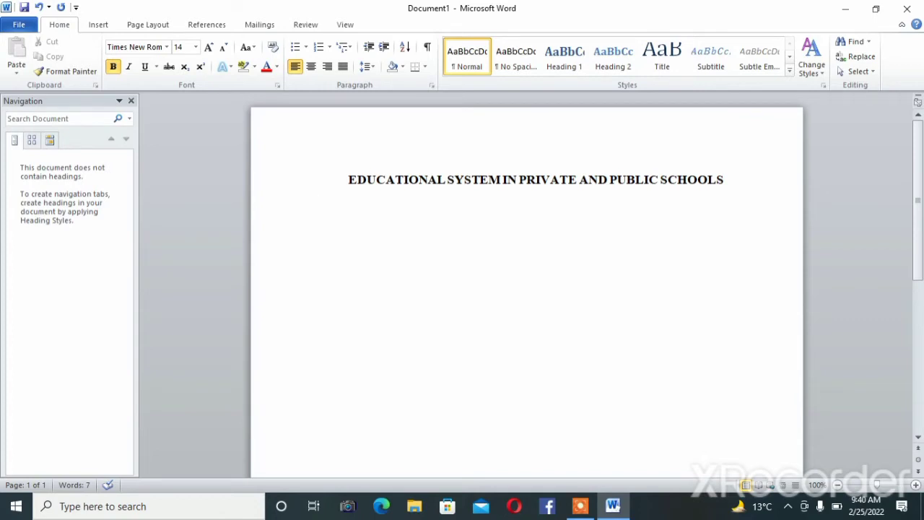
text(P)
key(BackSpace)
- Begin the line below the title with a capital 'P'
click(725, 179)
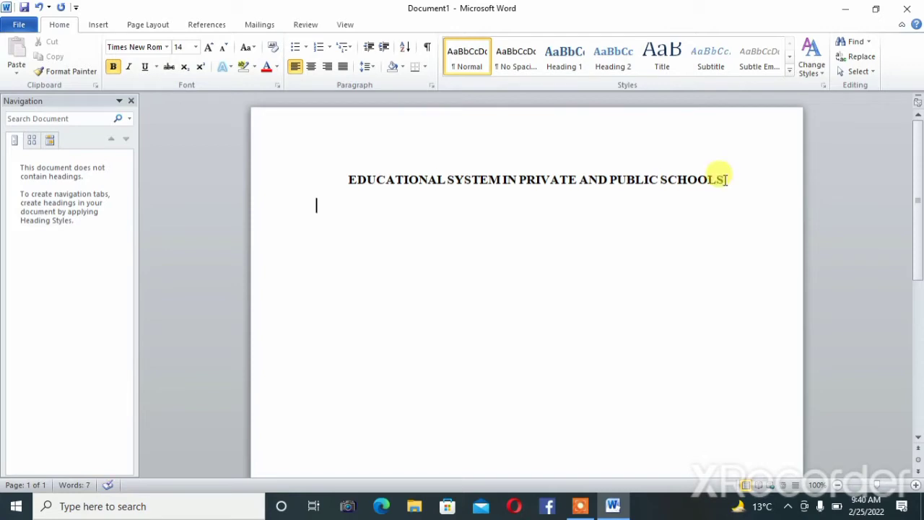
key(Down)
text(p)
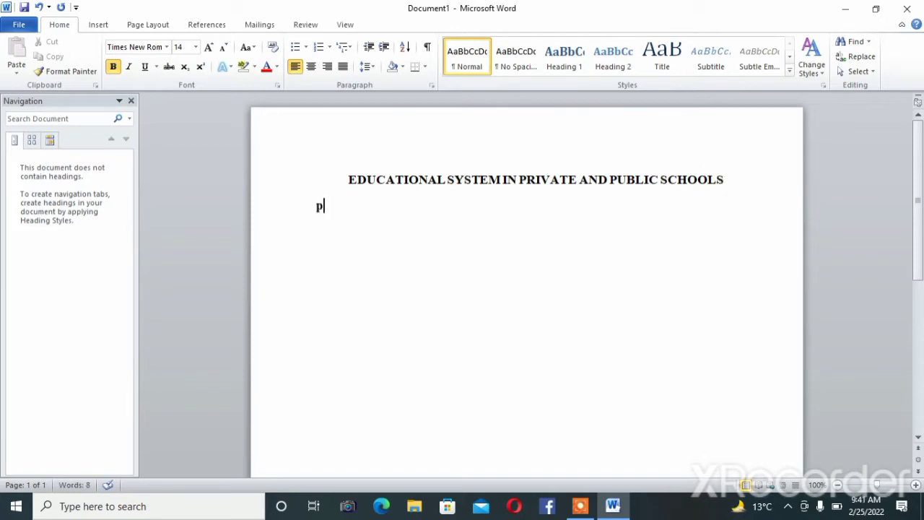
key(BackSpace)
click(722, 179)
key(Down)
text(P)
click(718, 180)
key(Down)
- Complete the sentence 'Private schools are privately organized.'
text(r)
text(ivate)
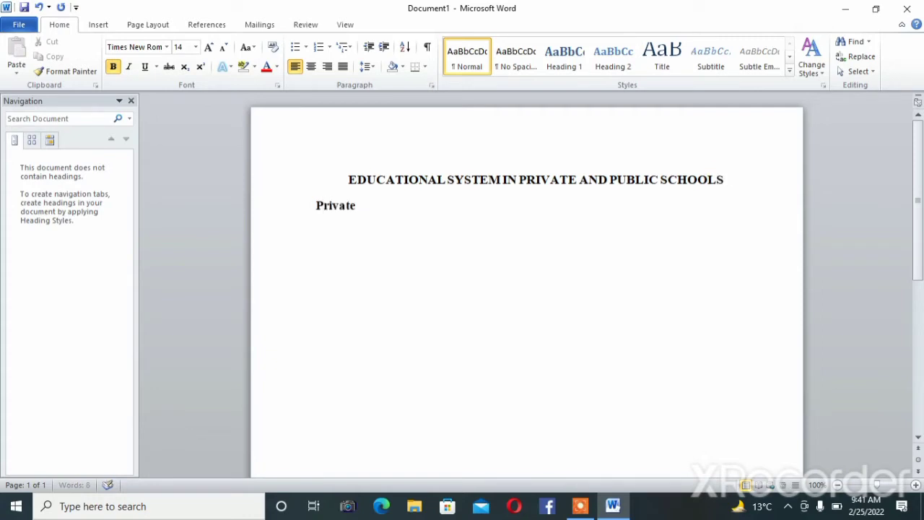
text( and)
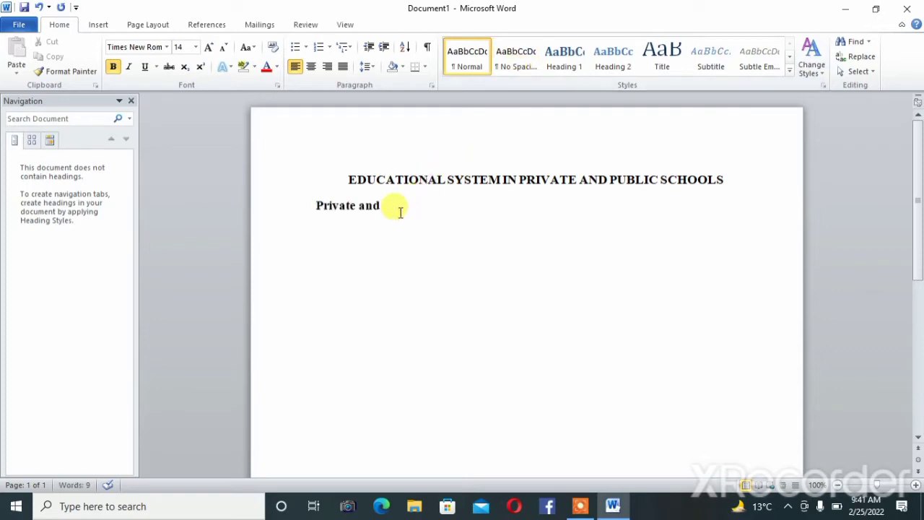
key(BackSpace)
key(BackSpace)
key(BackSpace)
text(s)
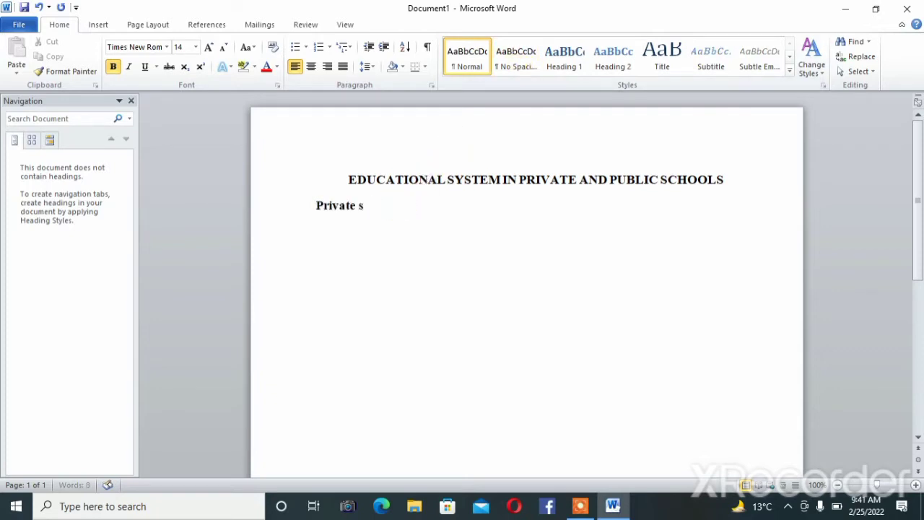
text(chools)
text( are pr)
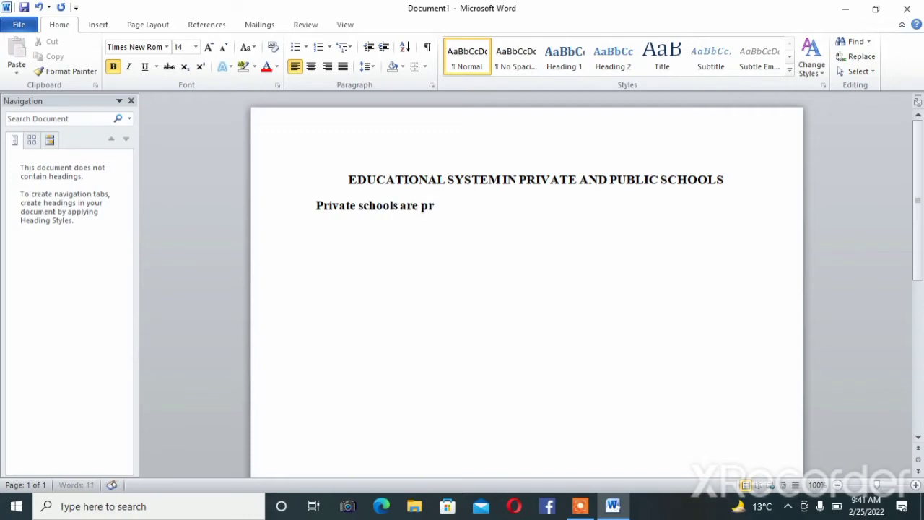
text(ivatel)
text(y)
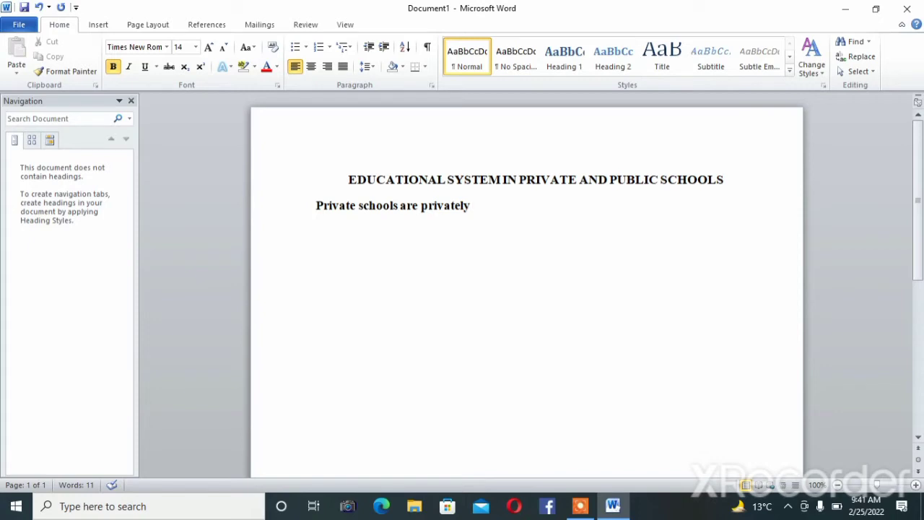
text( o)
text(rgani)
text(zed)
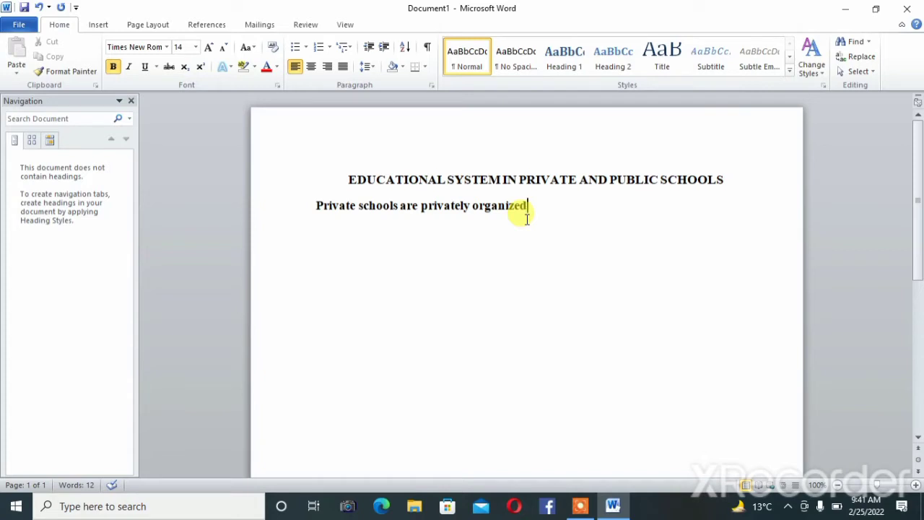
text(.)
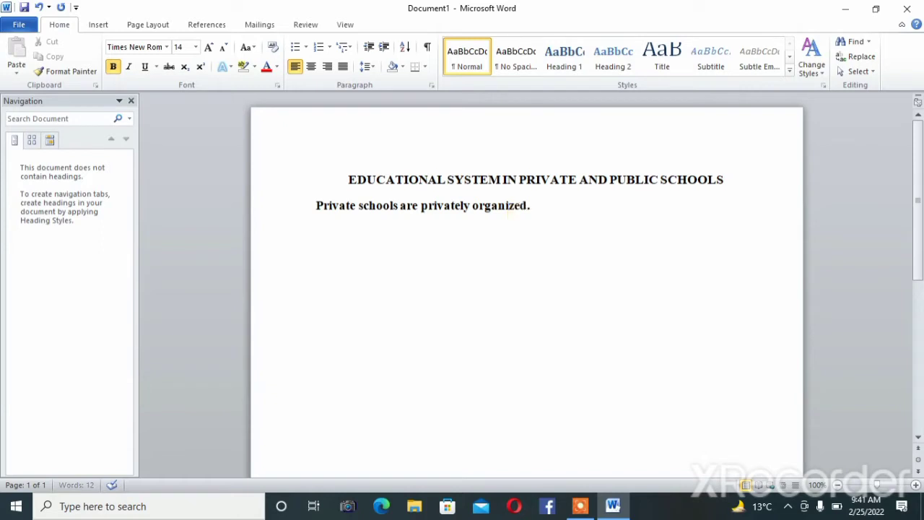
- Turn off bold on 'Private schools are privately organized.'
triple_click(390, 209)
click(397, 190)
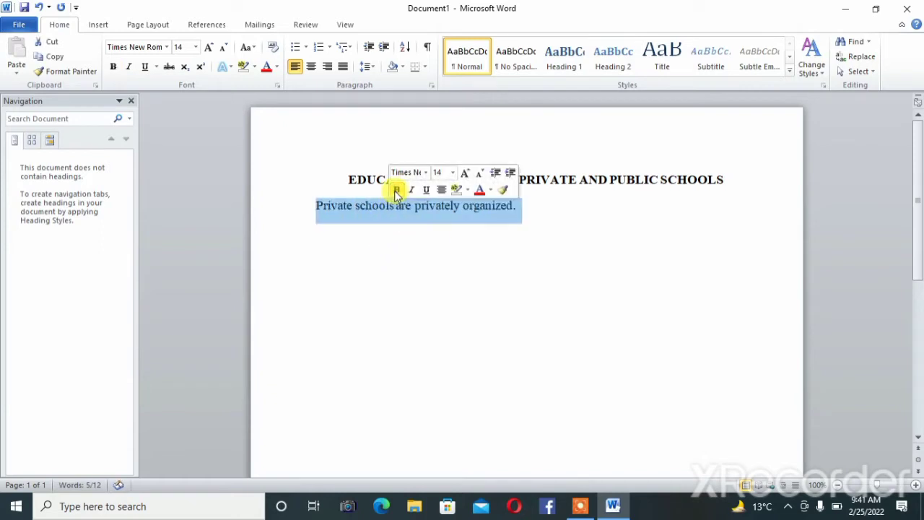
click(525, 205)
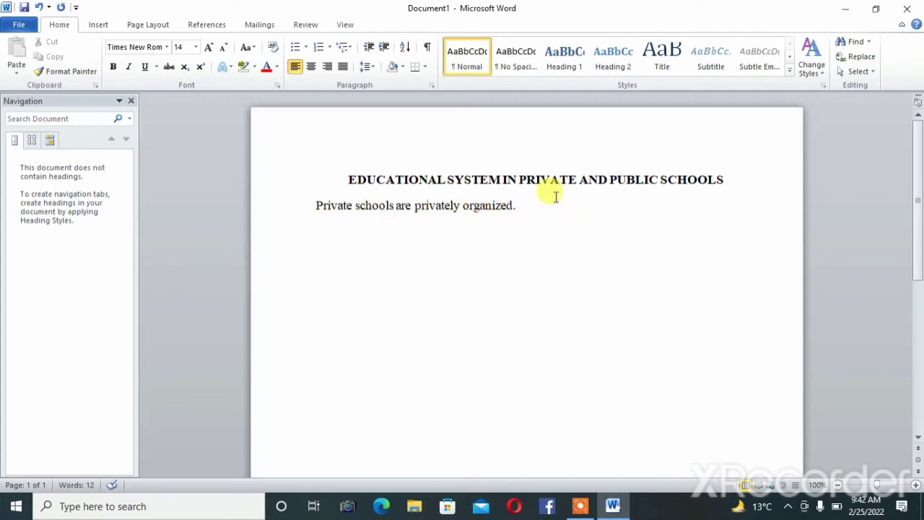
- Insert a justified 'Private schools:' subheading between the title and the sentence
click(727, 179)
key(Return)
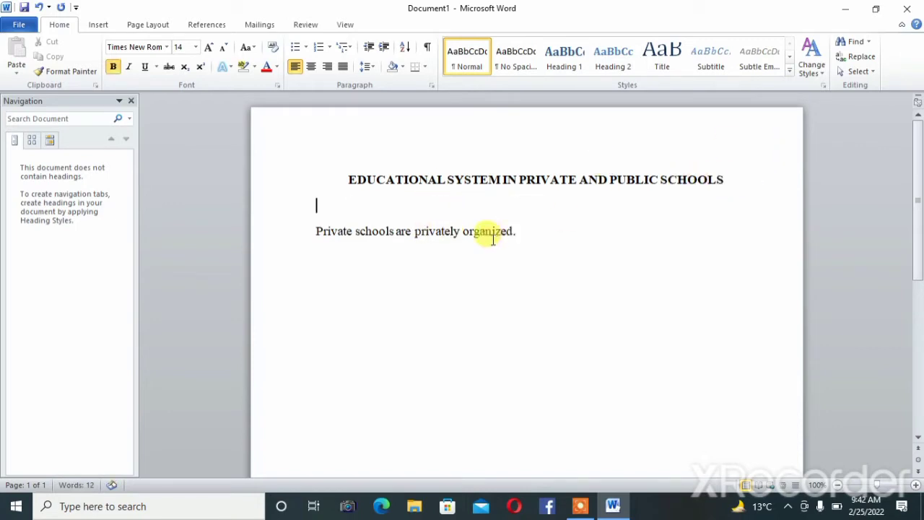
text(p)
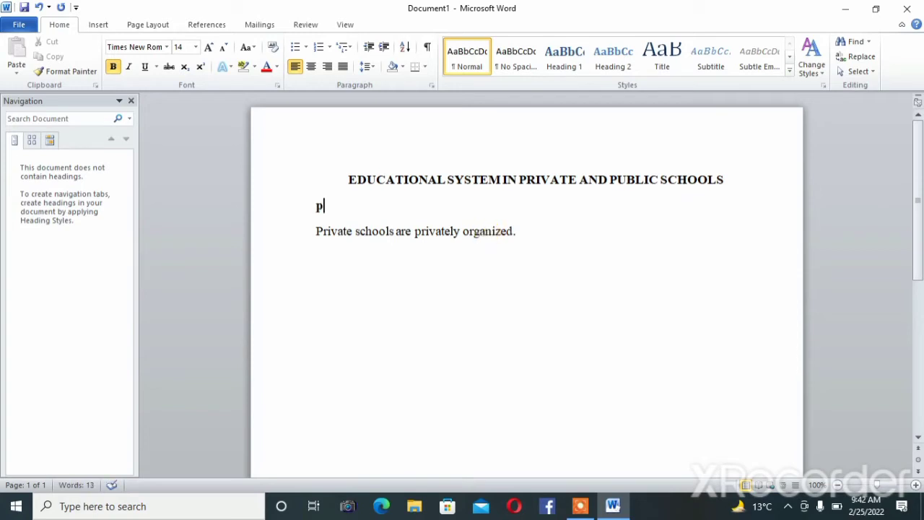
key(BackSpace)
text(P)
text(r)
text(ivate )
text(school)
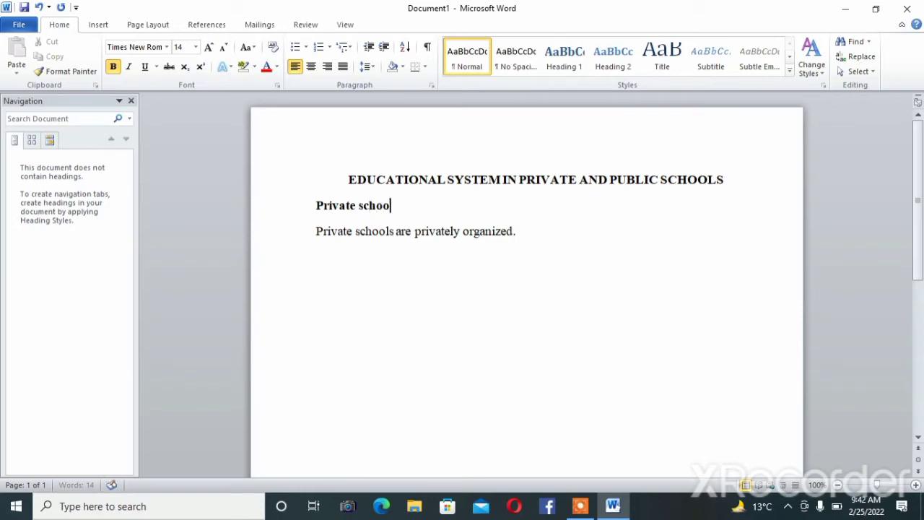
text(s)
key(BackSpace)
text(:)
key(BackSpace)
text(;)
text(:)
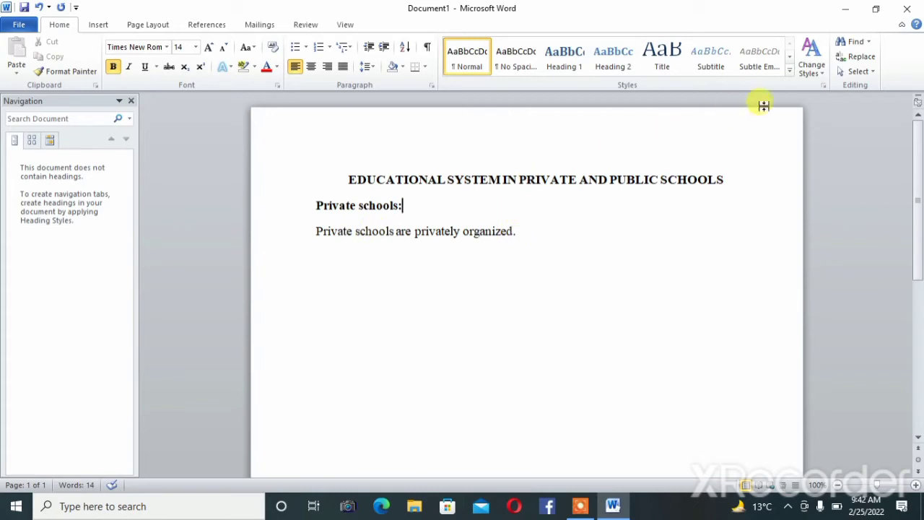
click(342, 67)
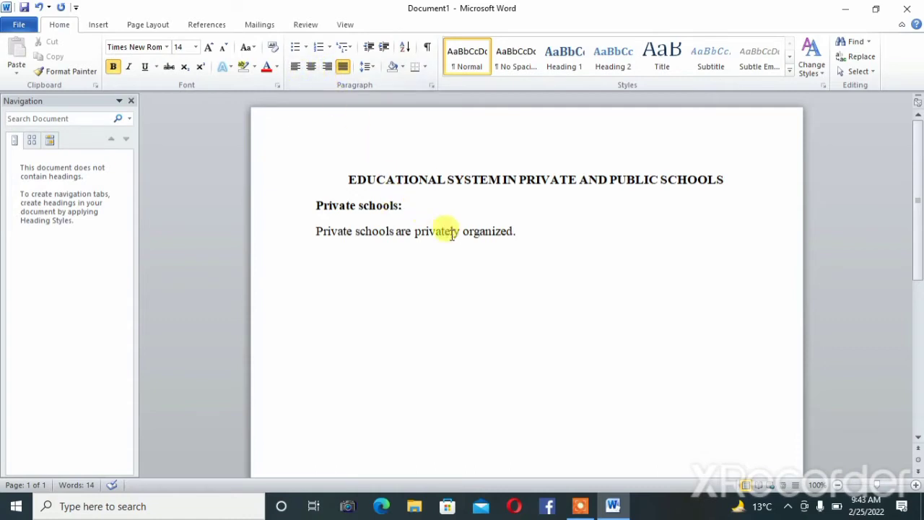
click(520, 233)
- Add a bold 'Public schools:' subheading below the private schools sentence
key(Return)
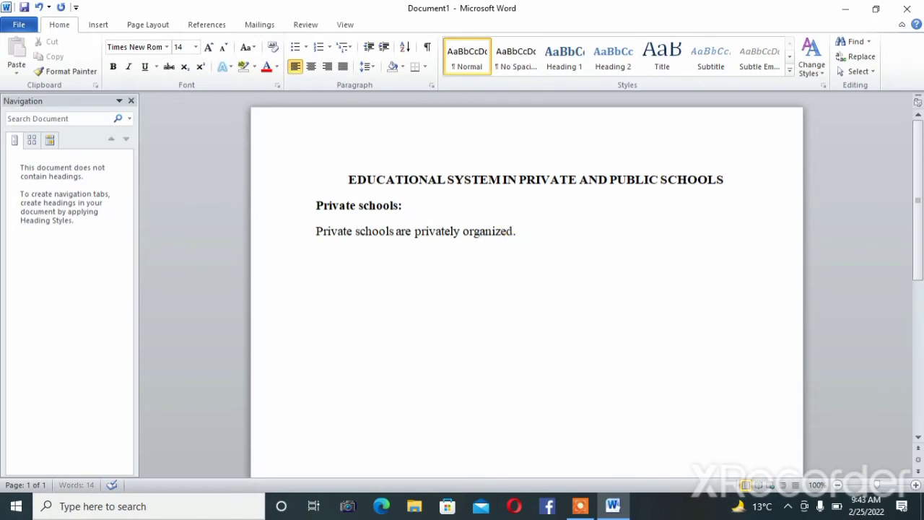
text(p)
text(ubli)
text(c schools)
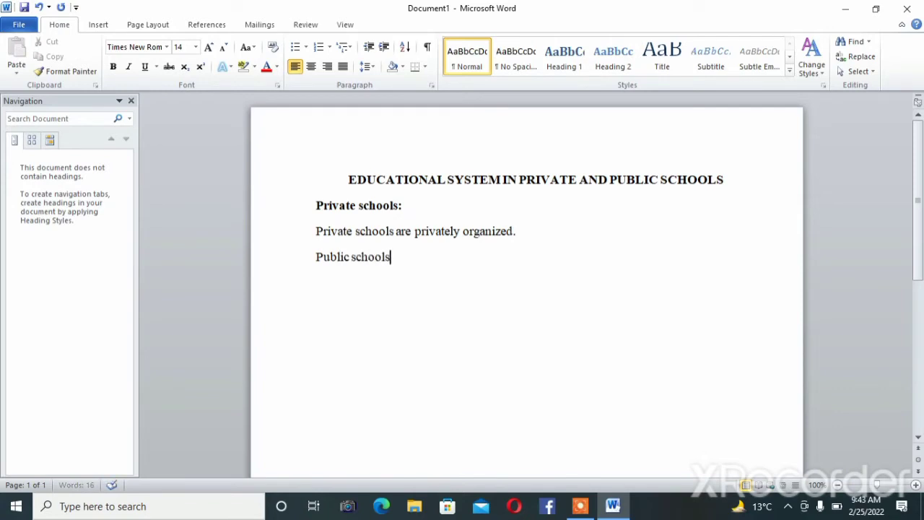
text(:)
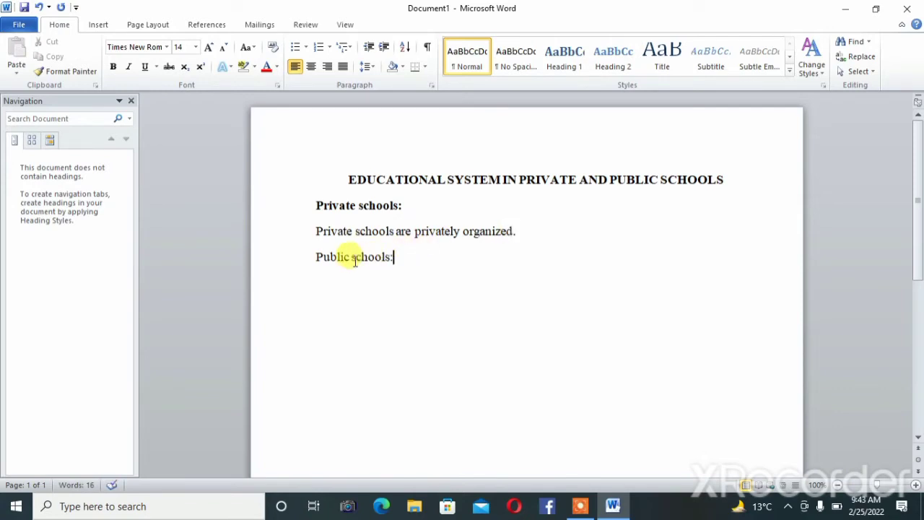
triple_click(355, 260)
click(362, 243)
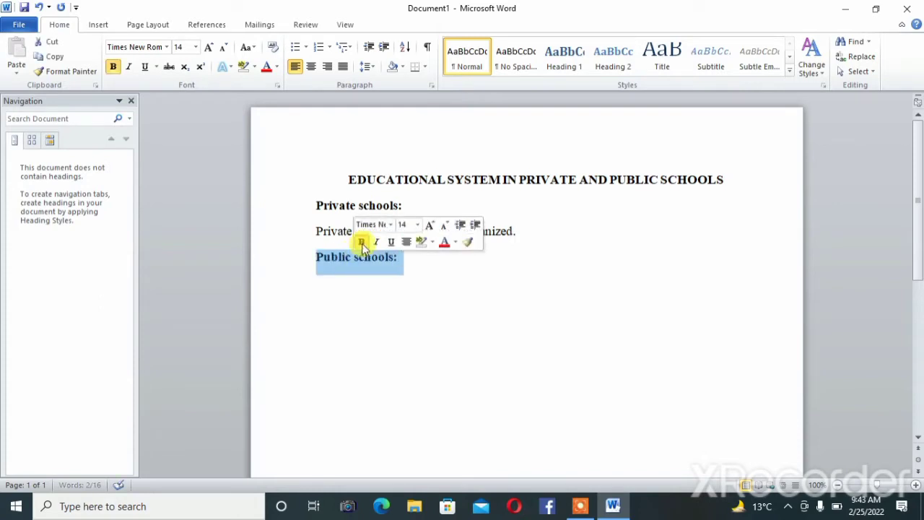
click(407, 265)
- Add the plain sentence 'Public schools are organized by government.' beneath it
key(Return)
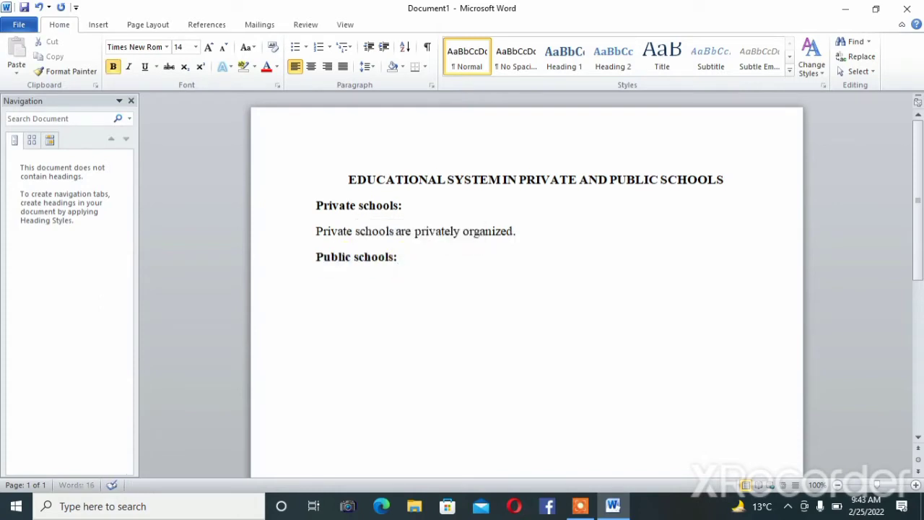
text(P)
text(pu)
text(bl)
text(ch)
text(s)
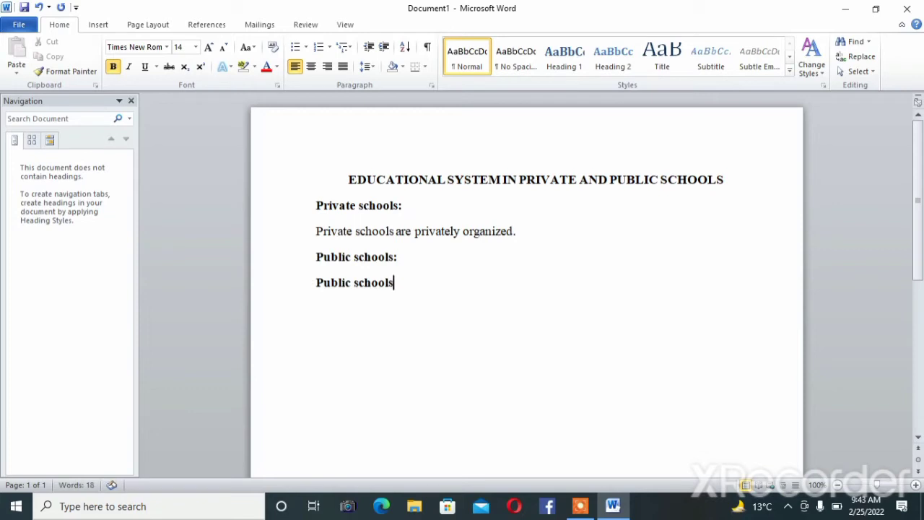
text( are )
text(r5gan)
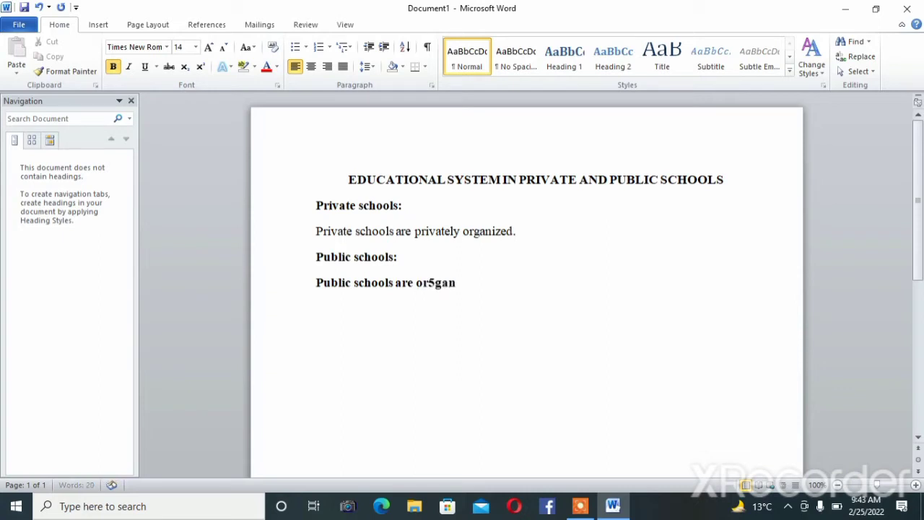
text(i)
key(BackSpace)
key(BackSpace)
key(BackSpace)
text(ganiz)
text(ed by go)
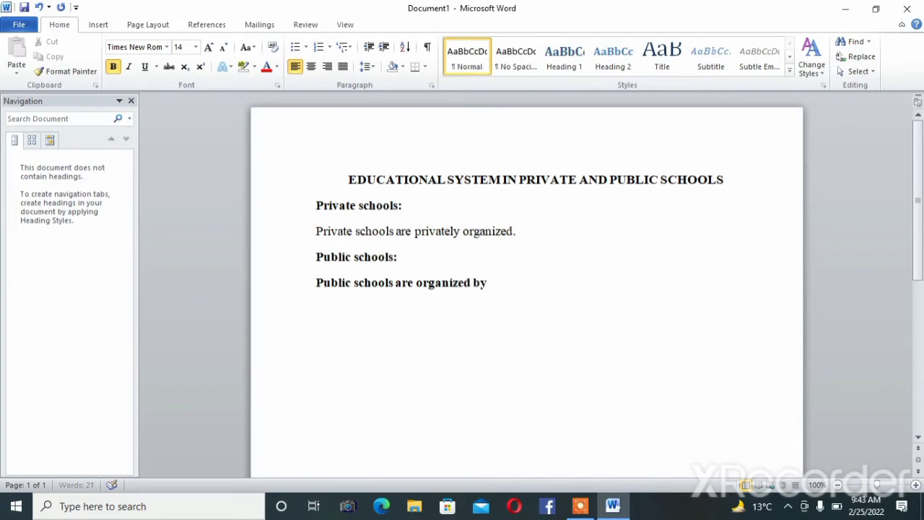
text(vernm)
text(ent)
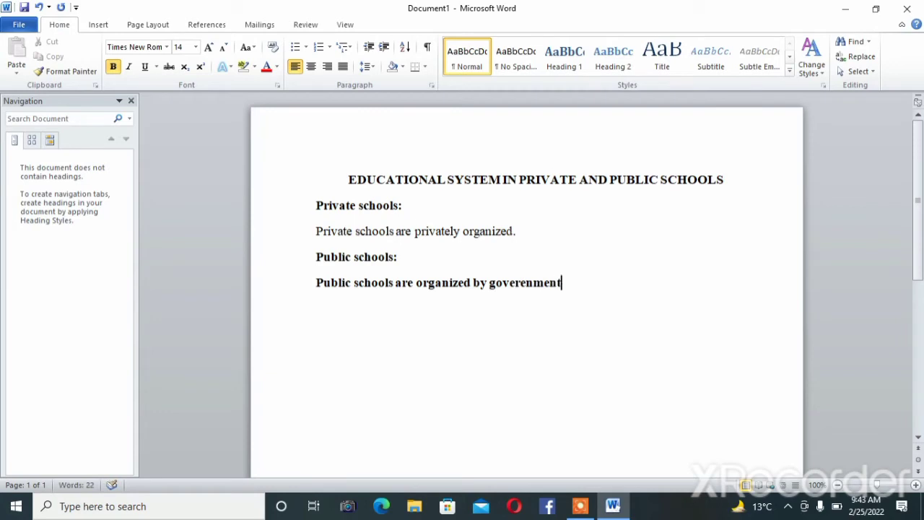
text(.)
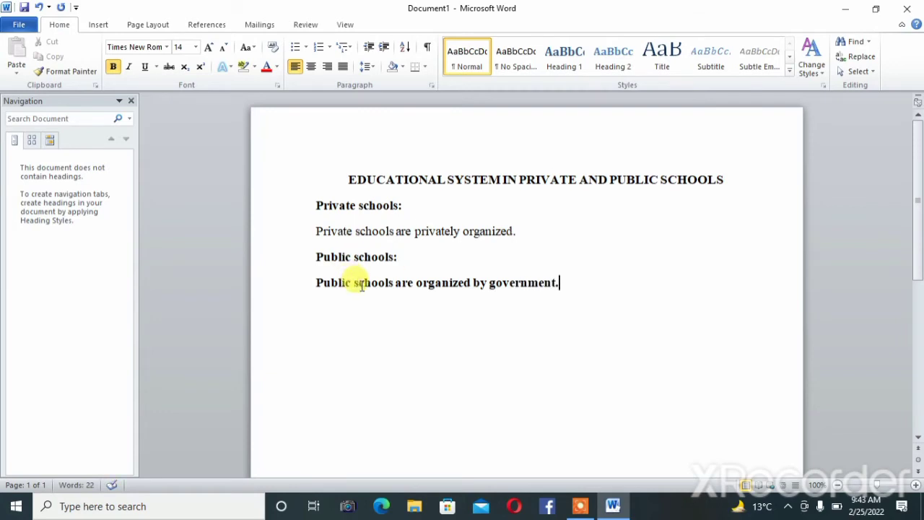
triple_click(361, 286)
click(365, 266)
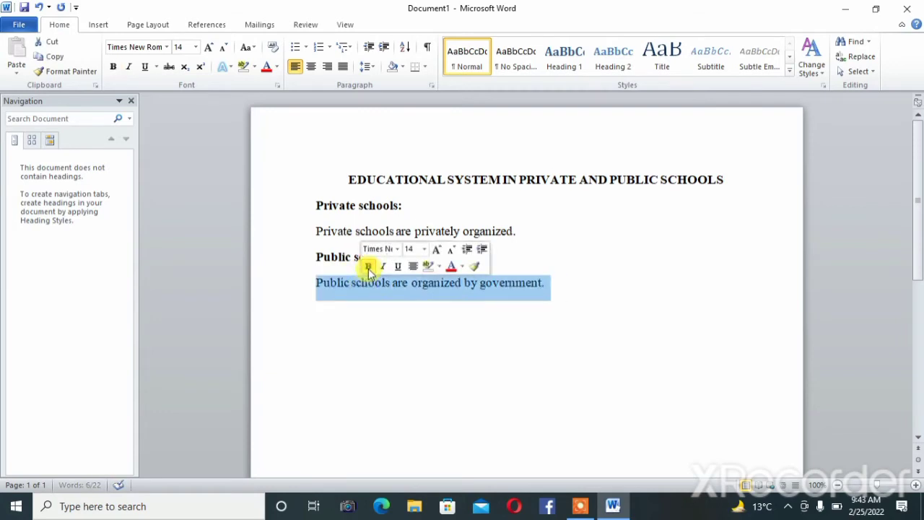
click(620, 288)
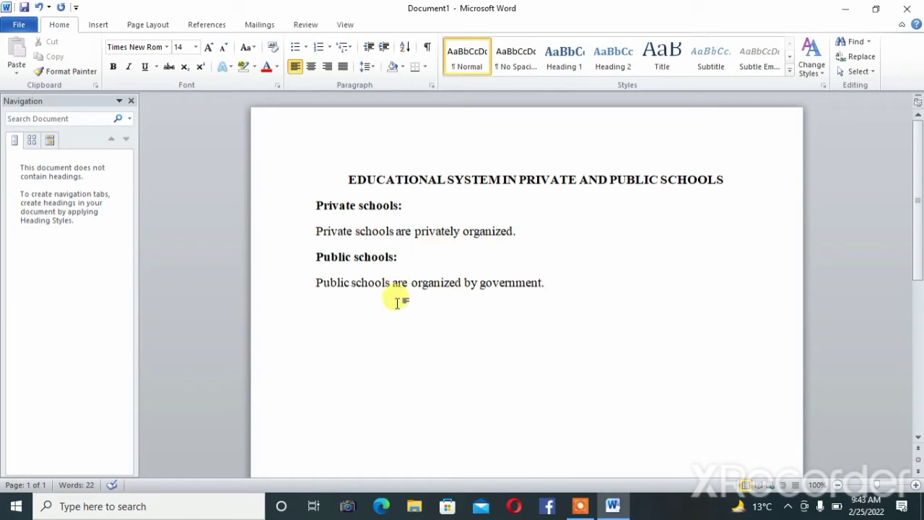
- Type '1.' before 'Private schools:' so Word auto-numbers it as heading 1
triple_click(417, 179)
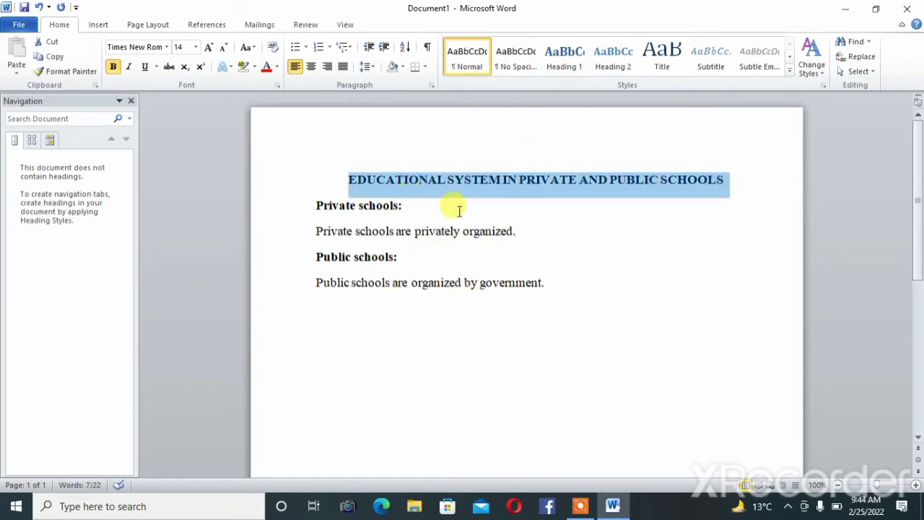
click(573, 253)
drag(574, 253, 582, 258)
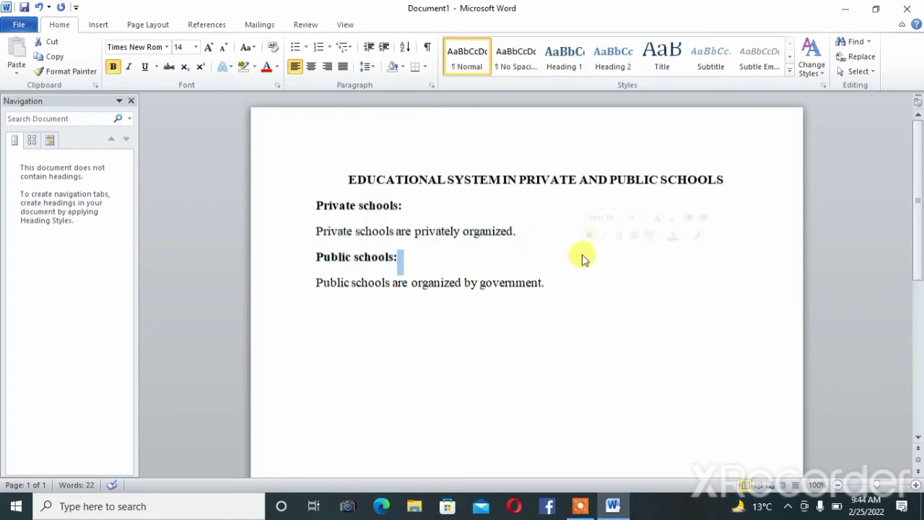
mouse_move(492, 231)
mouse_down()
mouse_move(312, 193)
mouse_move(314, 207)
mouse_up()
click(316, 209)
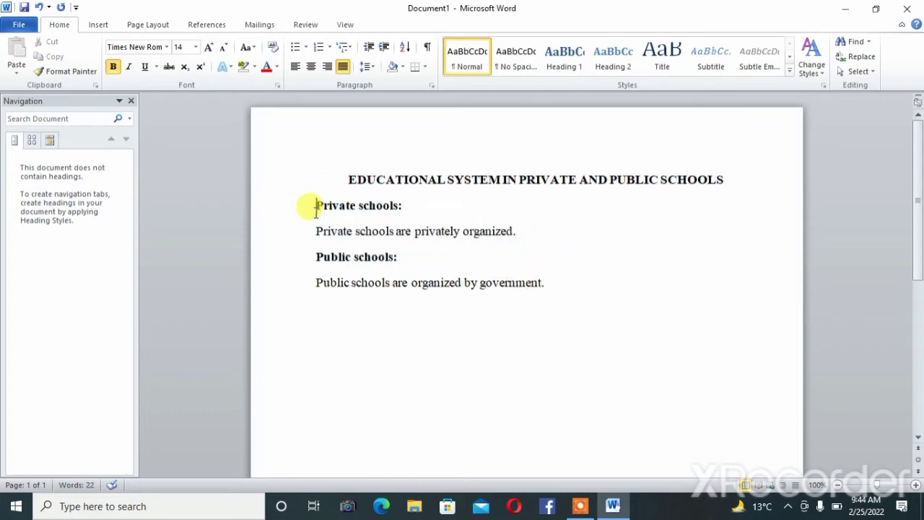
text(1)
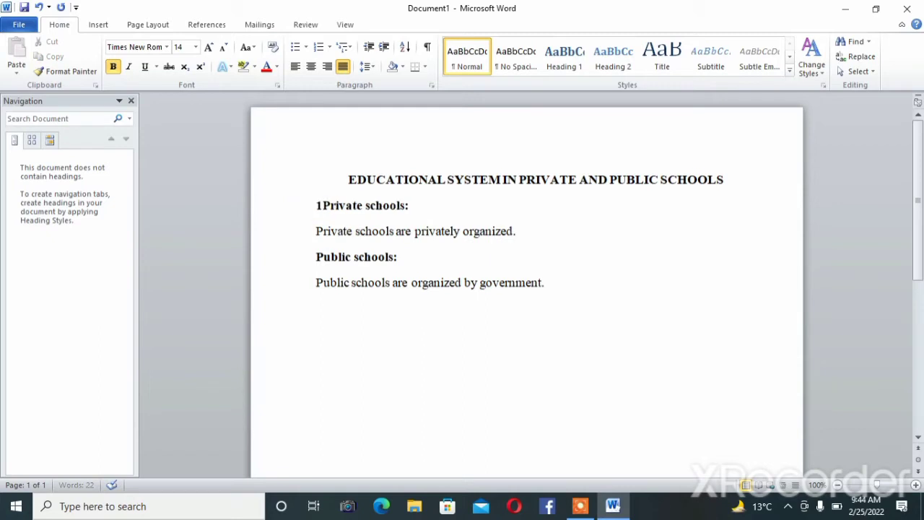
text(.)
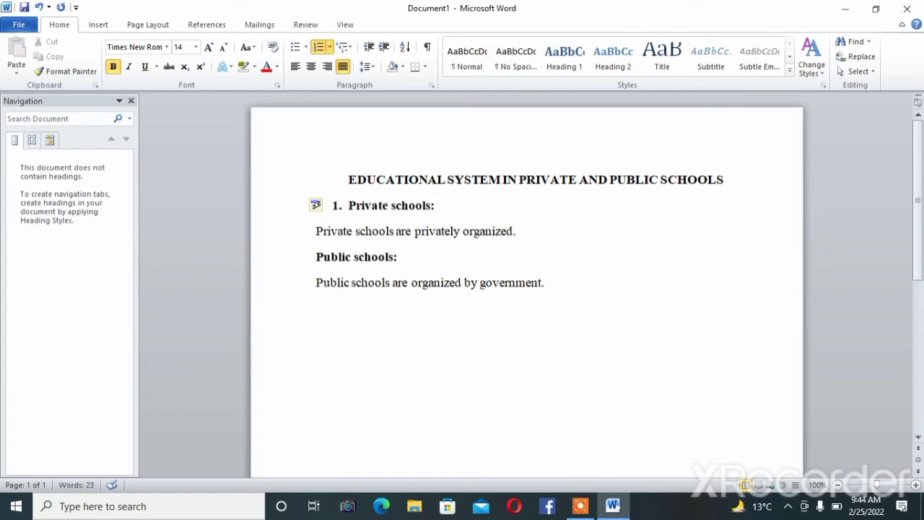
key(BackSpace)
key(BackSpace)
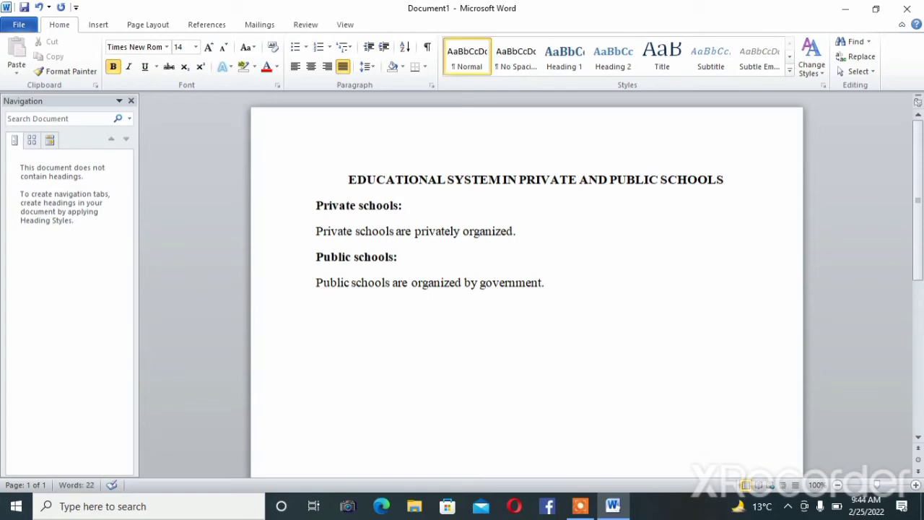
text(1.)
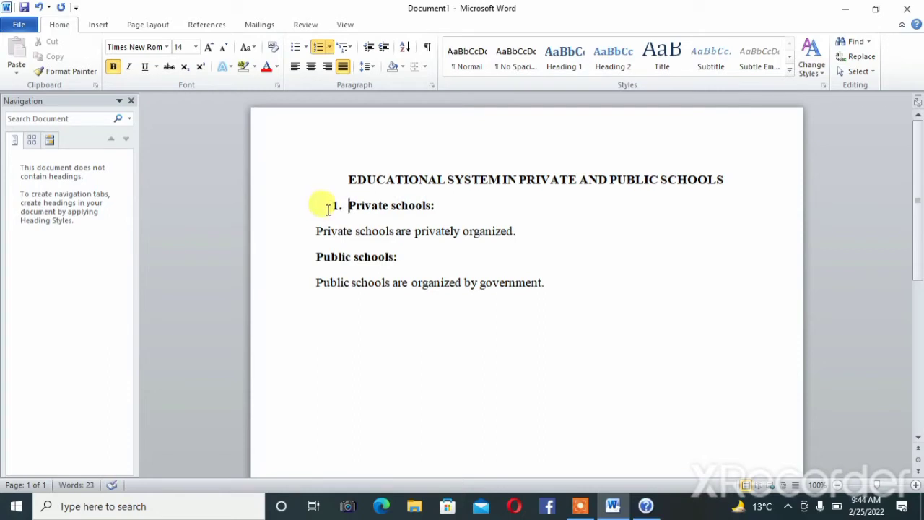
key(F1)
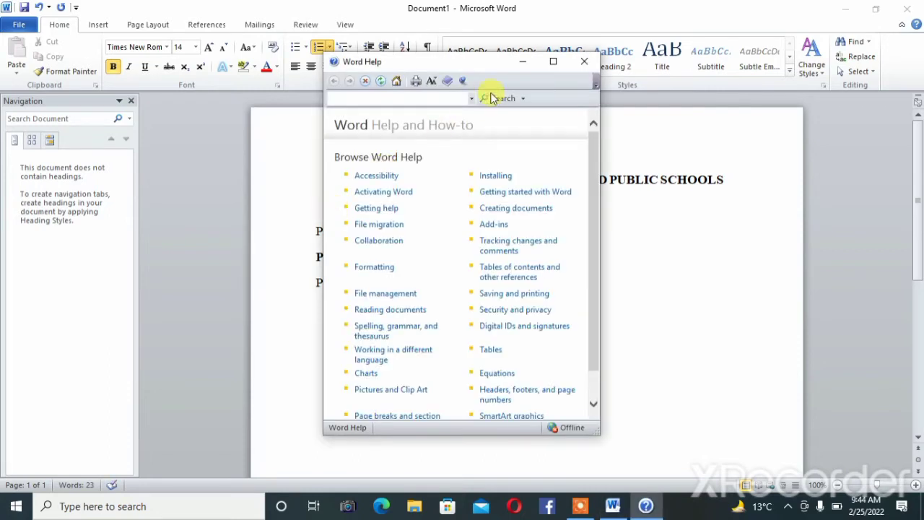
click(579, 60)
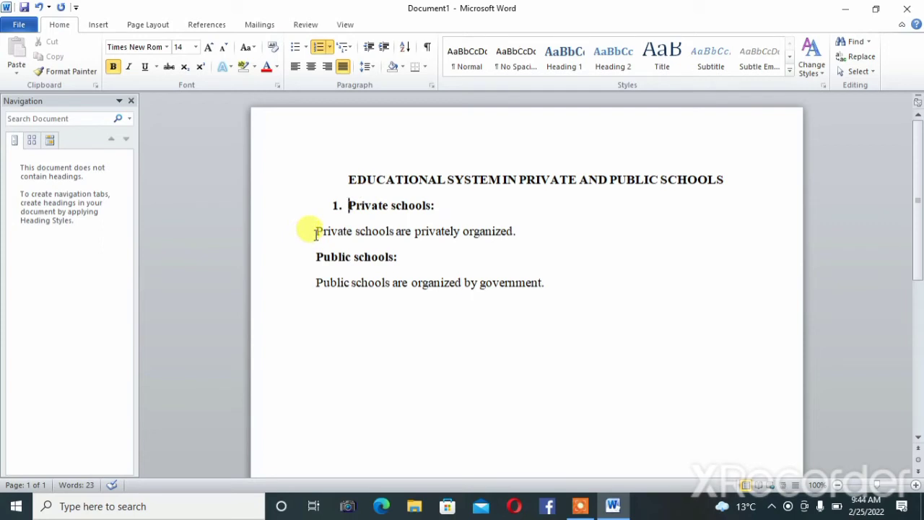
- Indent the Private schools body line, number 'Public schools:' as 2, and indent its body line
click(317, 233)
key(BackSpace)
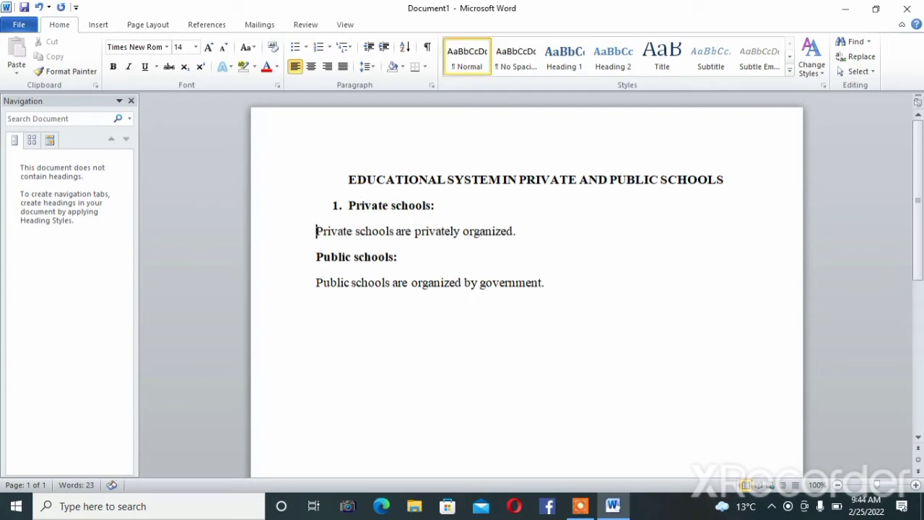
key(Tab)
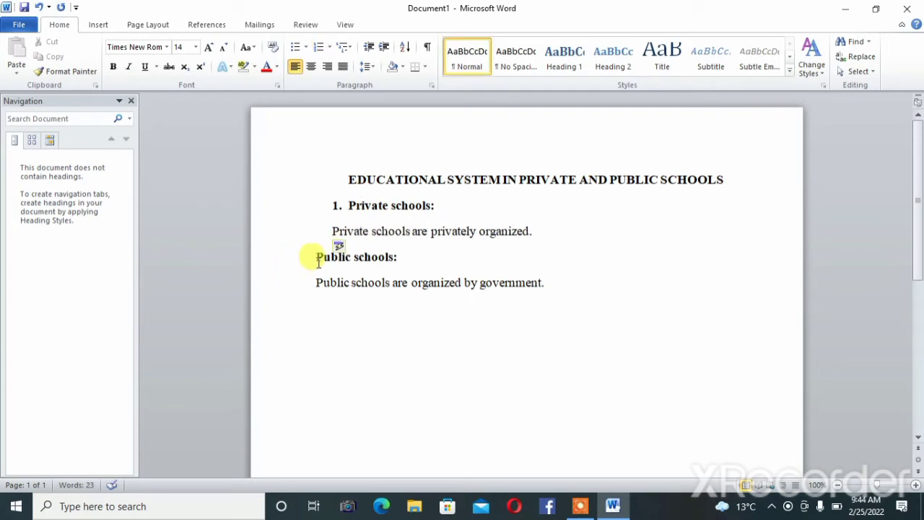
click(322, 267)
click(322, 267)
text(2)
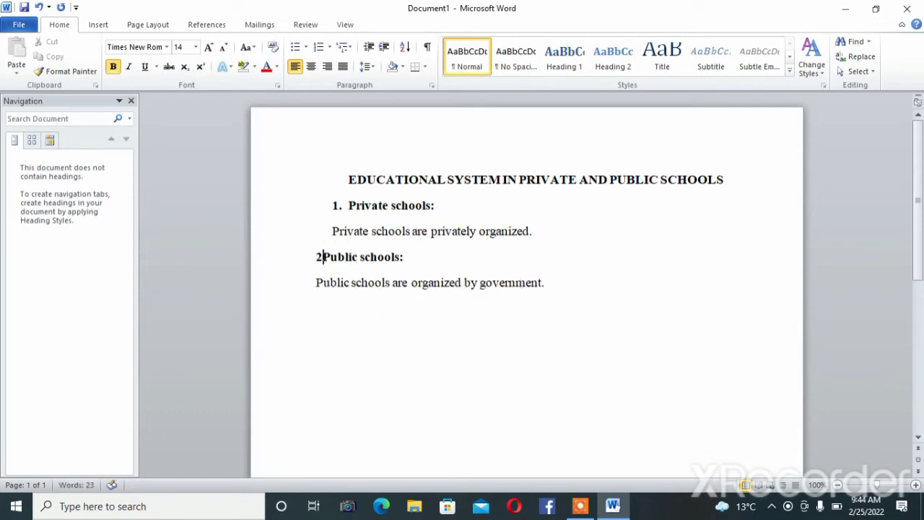
text(.)
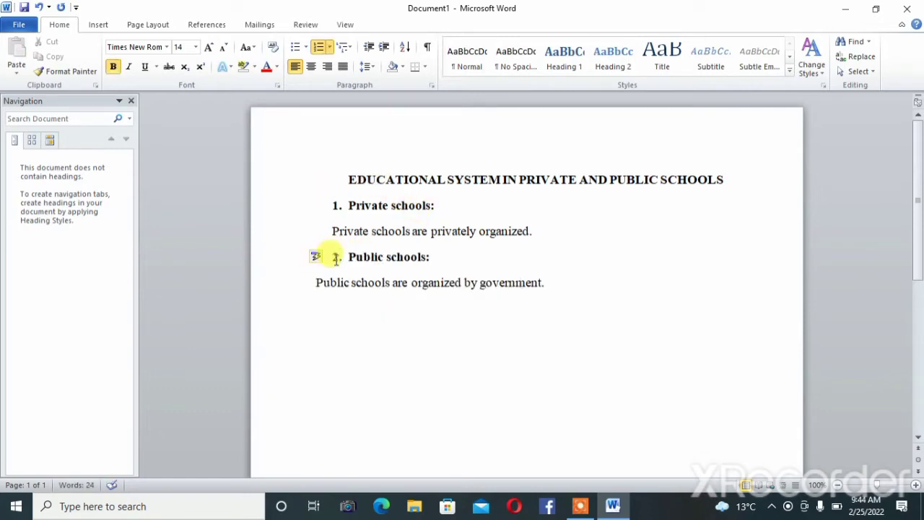
click(320, 294)
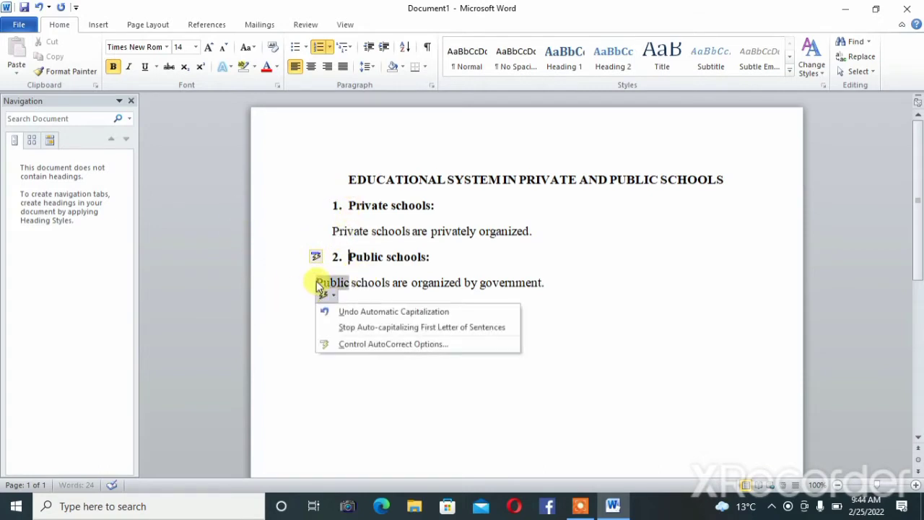
click(317, 283)
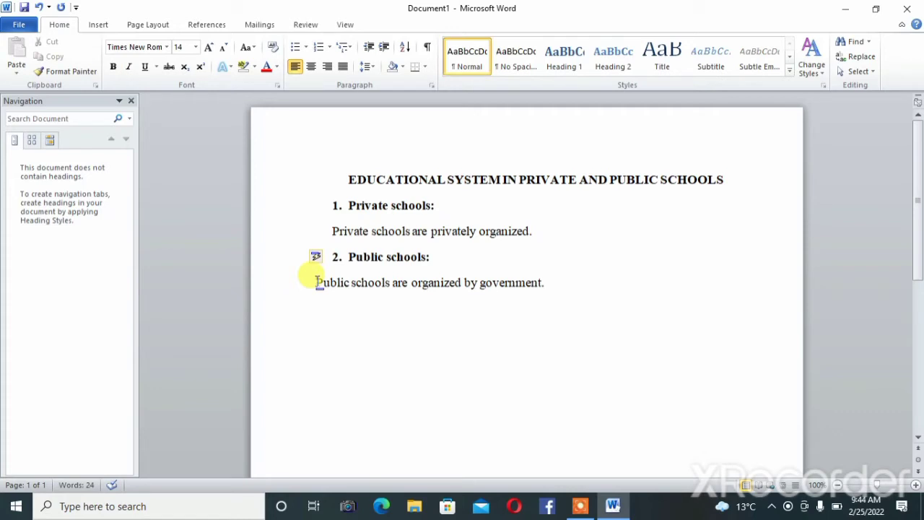
key(Tab)
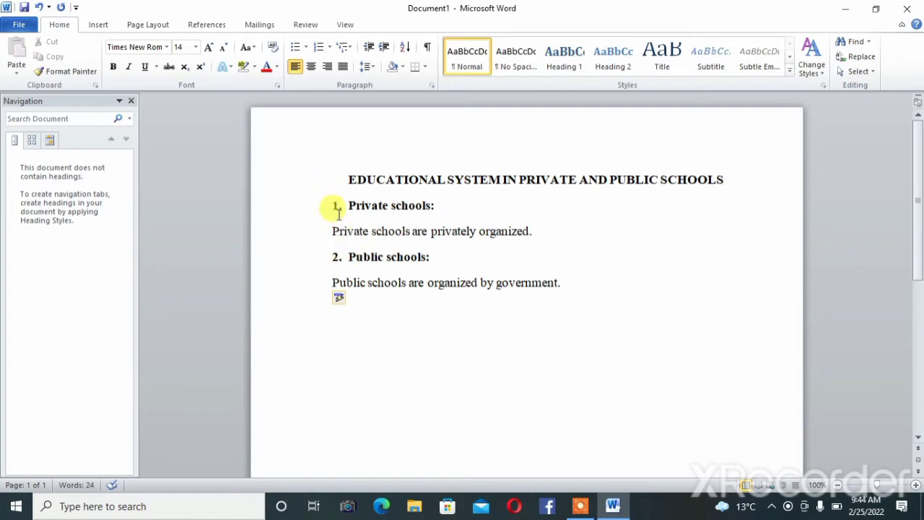
key(End)
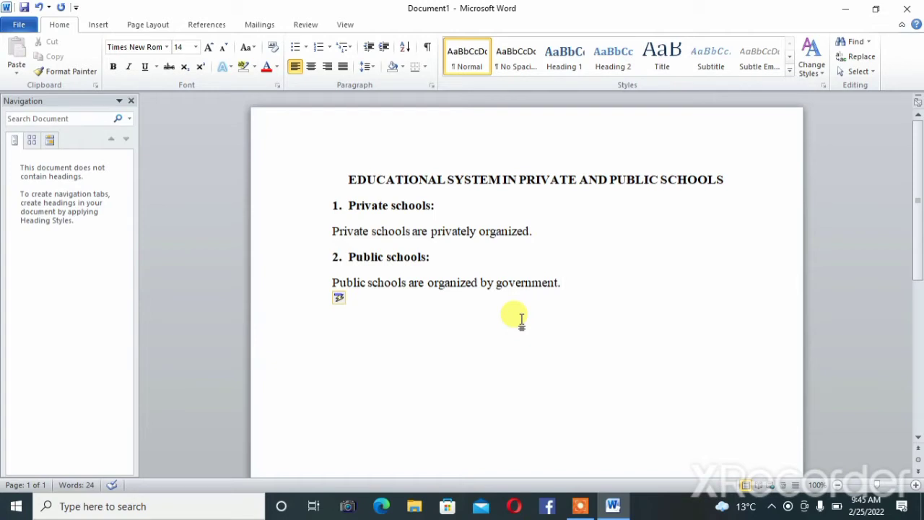
- Try italic on the title line, then remove it, leaving the title upright
triple_click(435, 184)
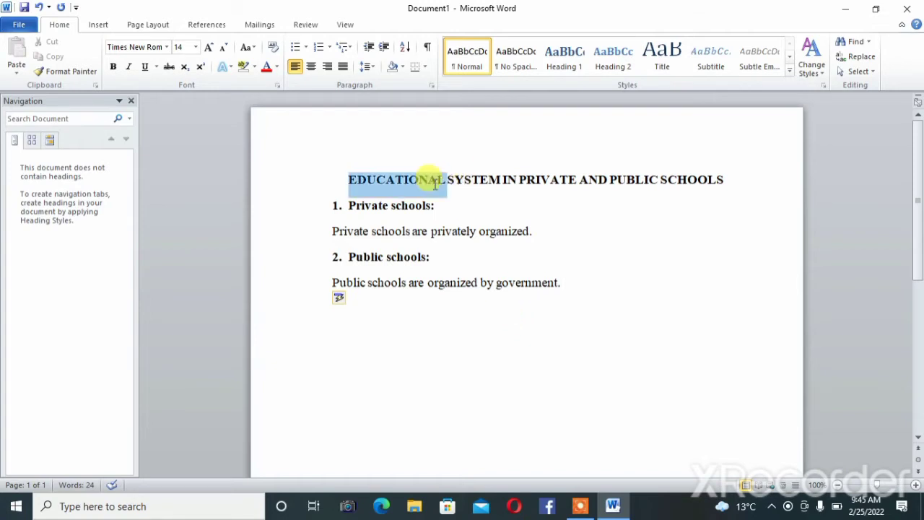
click(456, 165)
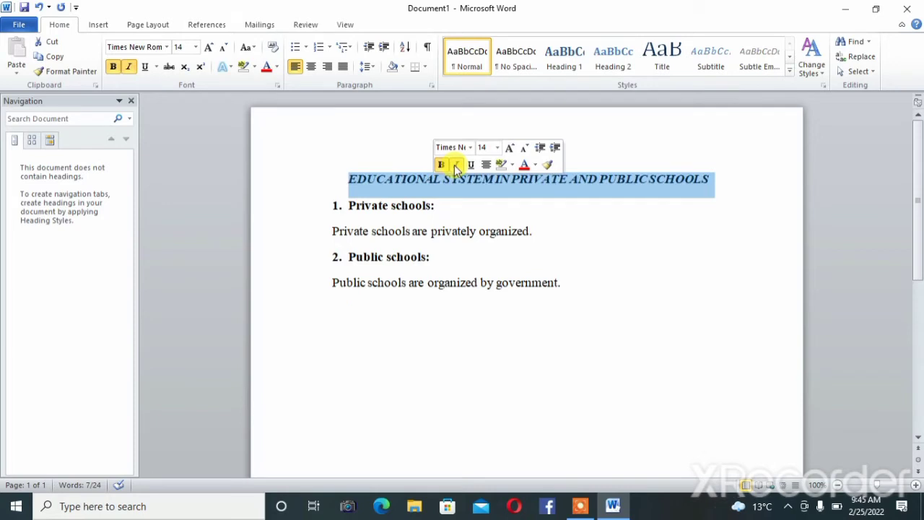
click(455, 167)
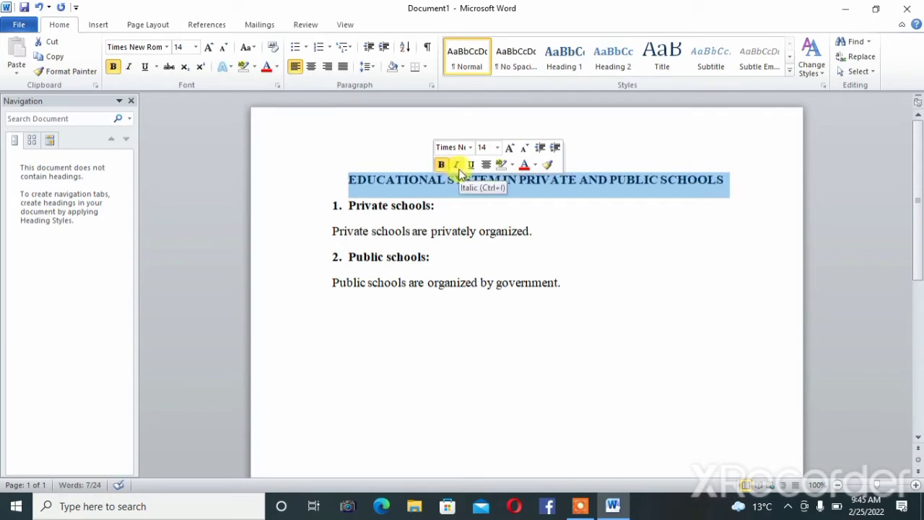
click(456, 166)
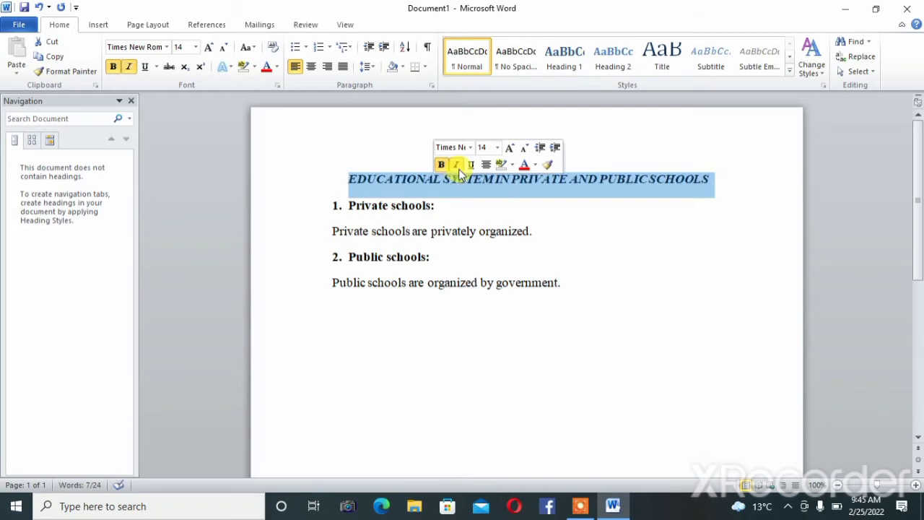
click(458, 168)
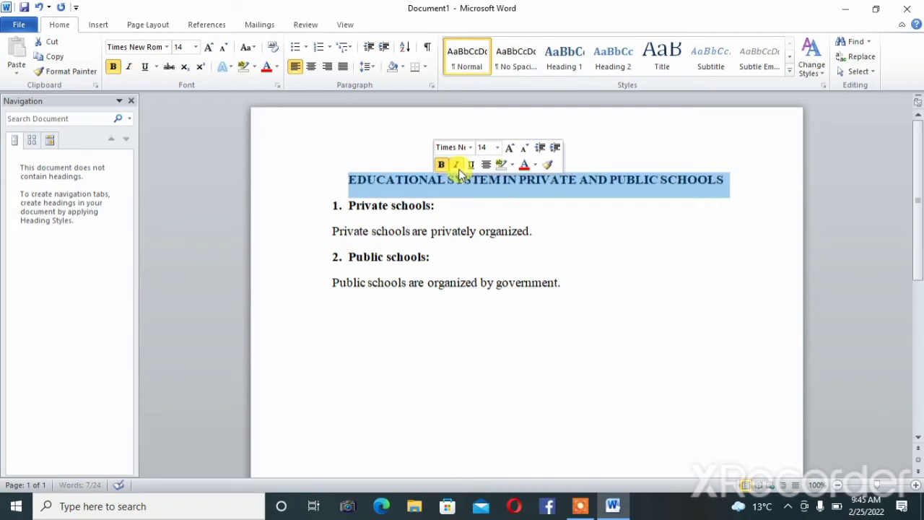
- Make the 'Private schools:' heading italic and the 'Public schools:' heading italic and underlined
double_click(411, 208)
click(412, 207)
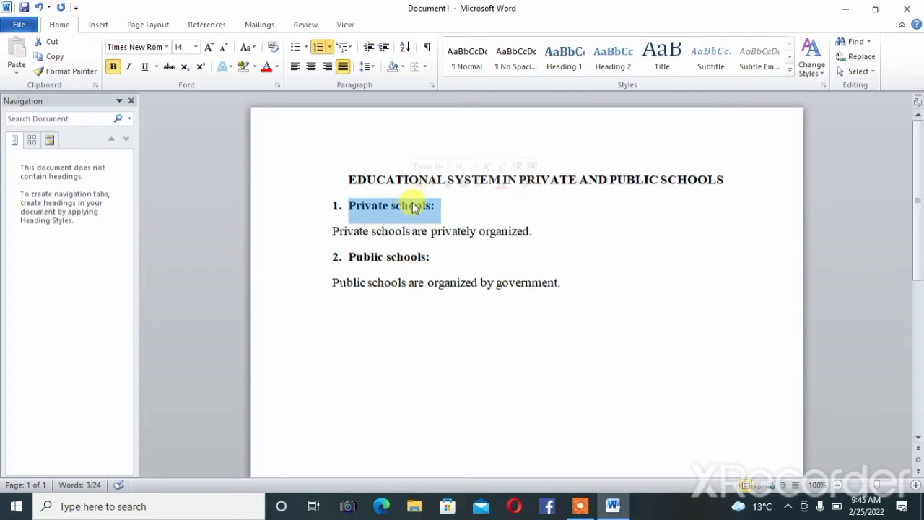
click(434, 185)
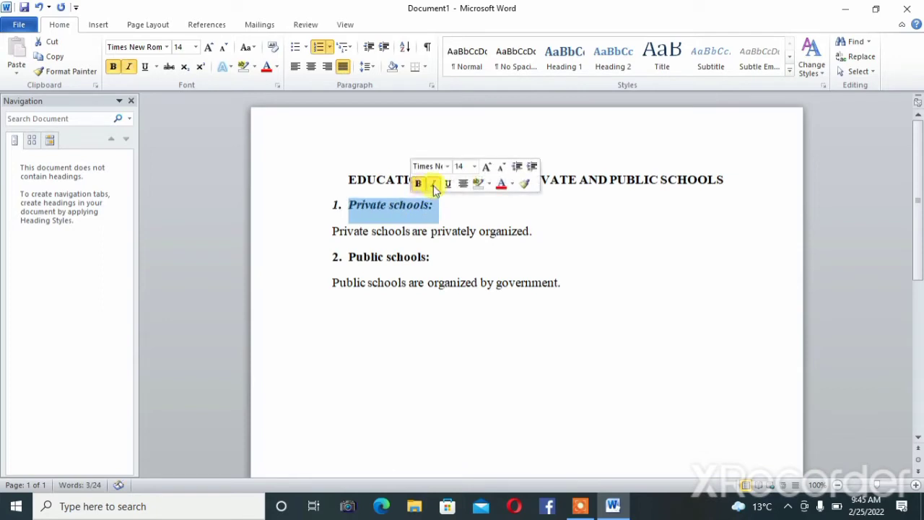
double_click(402, 264)
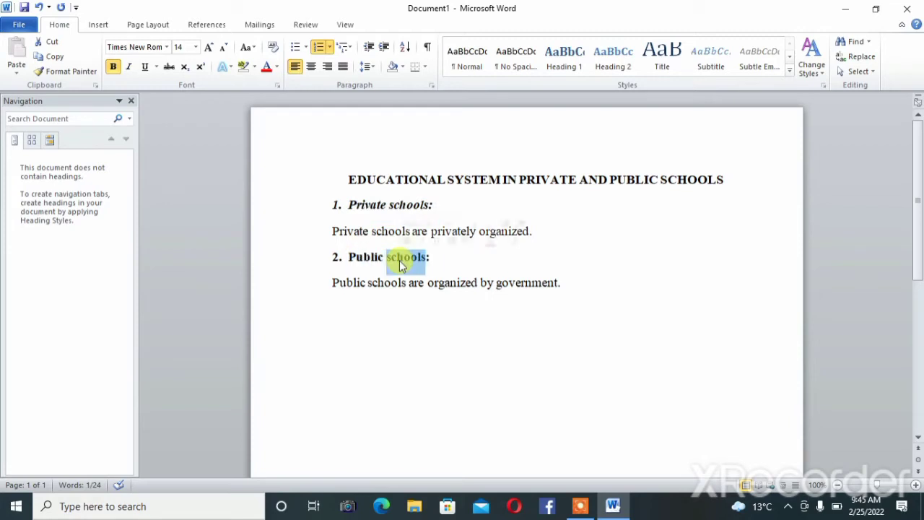
triple_click(401, 264)
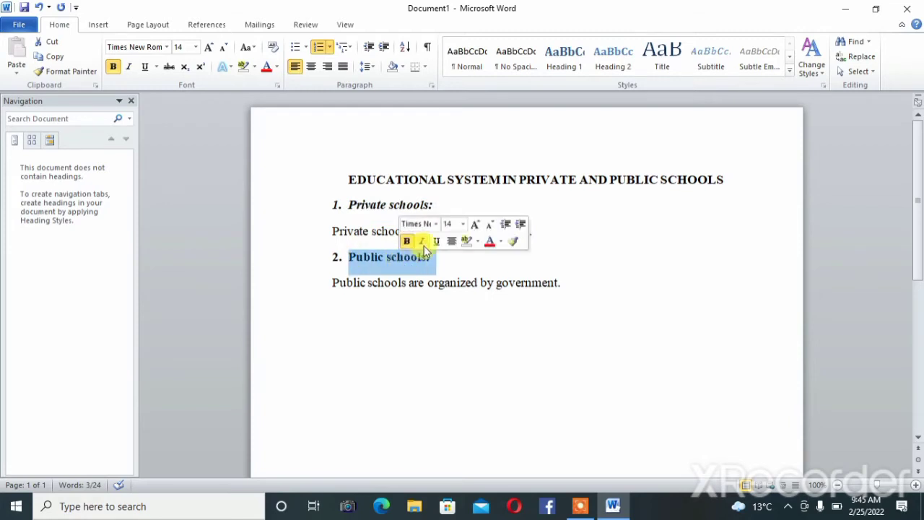
click(424, 245)
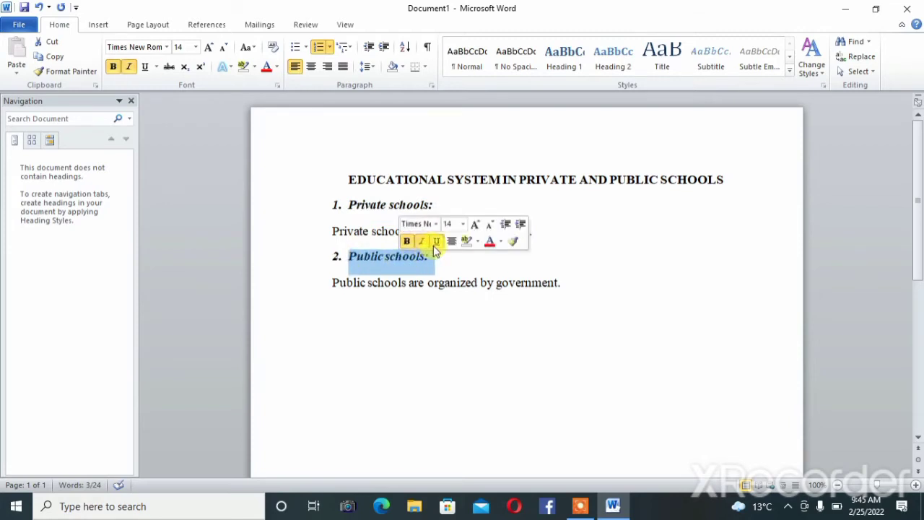
click(435, 245)
- Underline and centre 'Private schools:', then keep 'Public schools:' underlined and centre it
drag(393, 206, 422, 209)
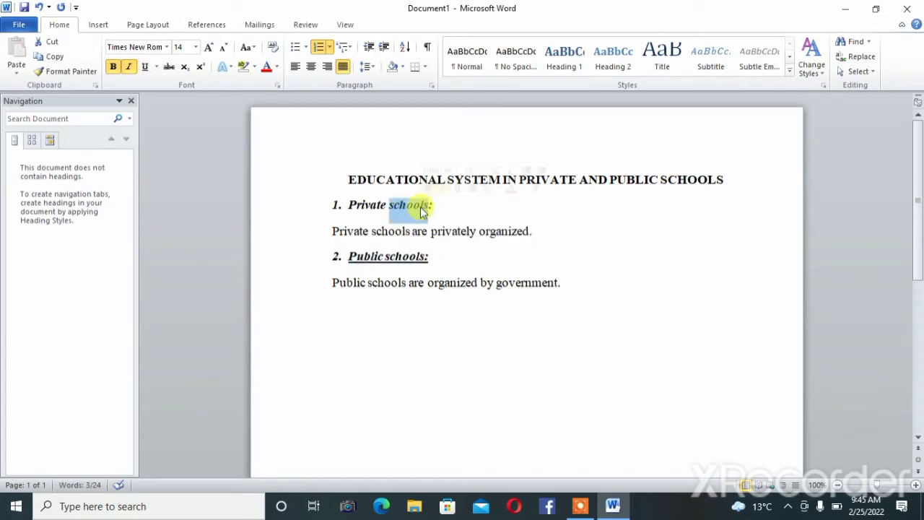
triple_click(423, 206)
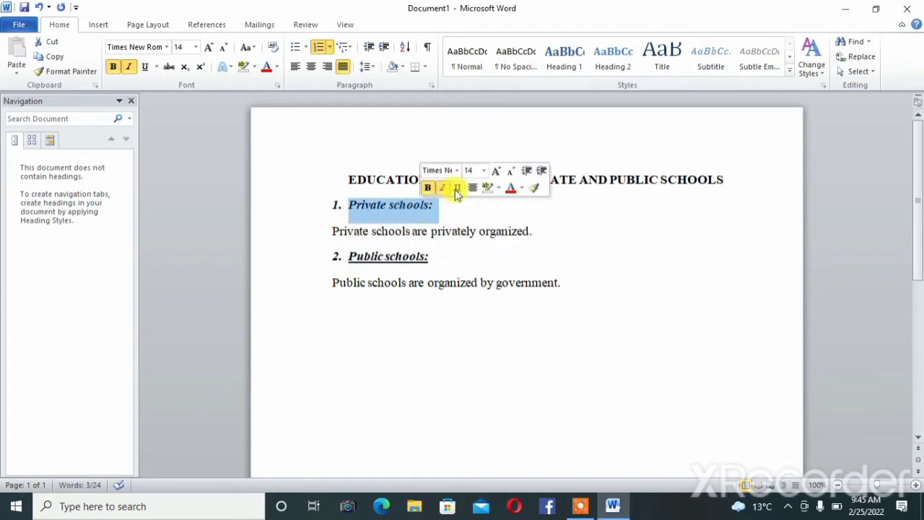
click(457, 190)
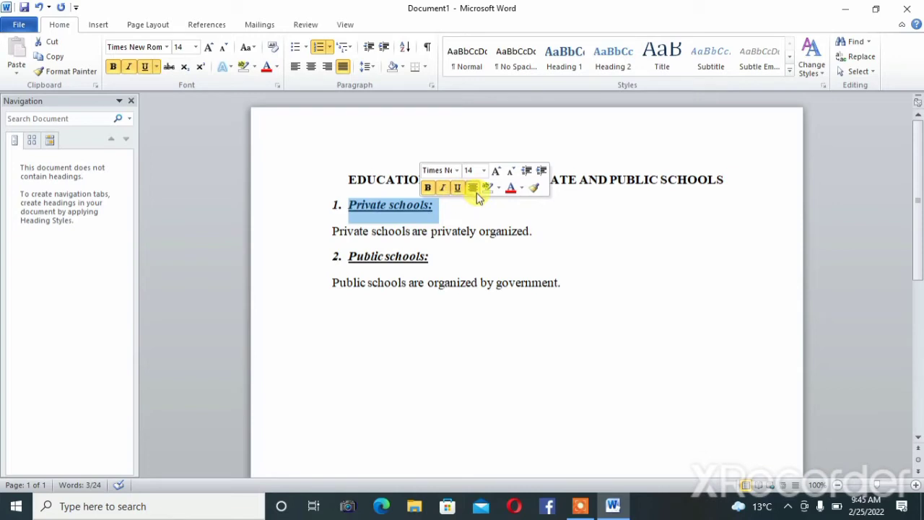
click(475, 192)
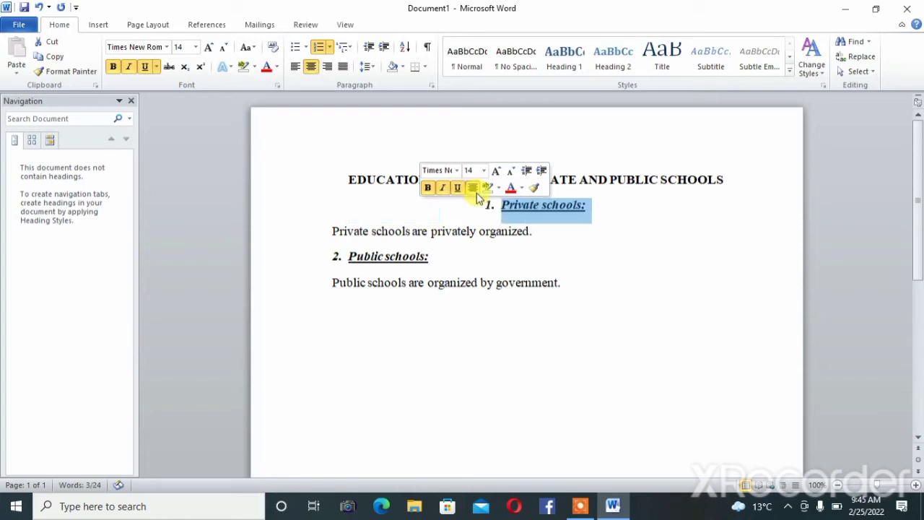
click(402, 265)
triple_click(404, 265)
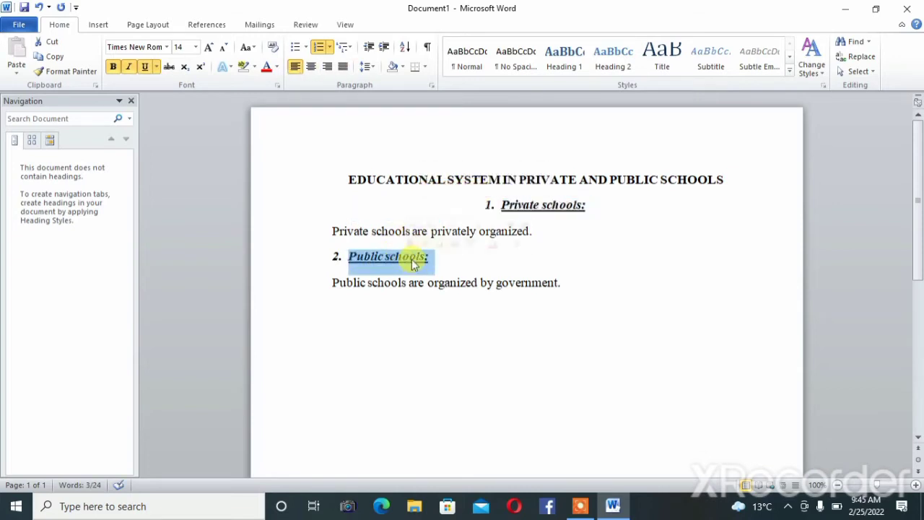
click(440, 244)
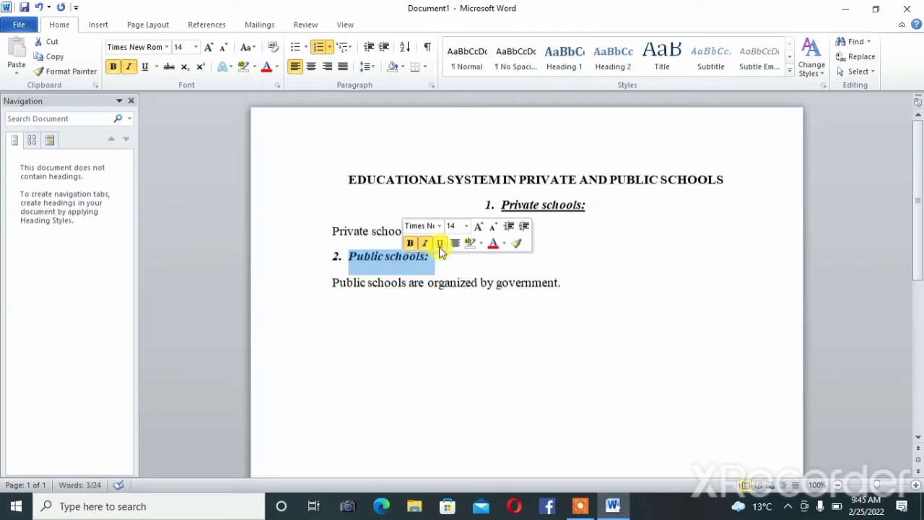
click(440, 245)
click(455, 243)
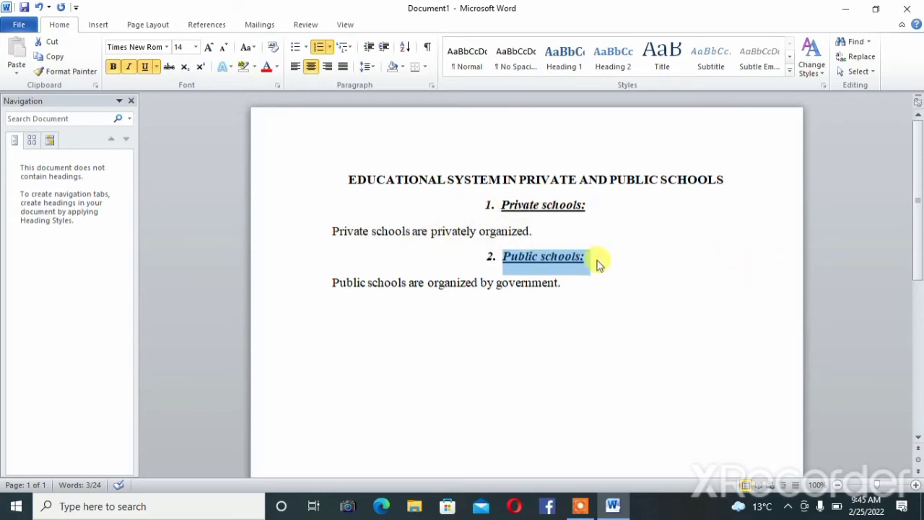
triple_click(543, 180)
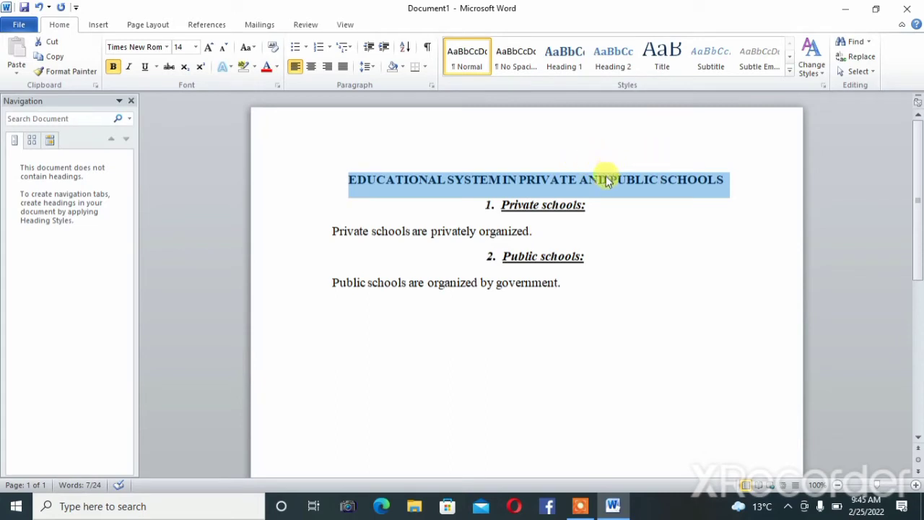
double_click(605, 180)
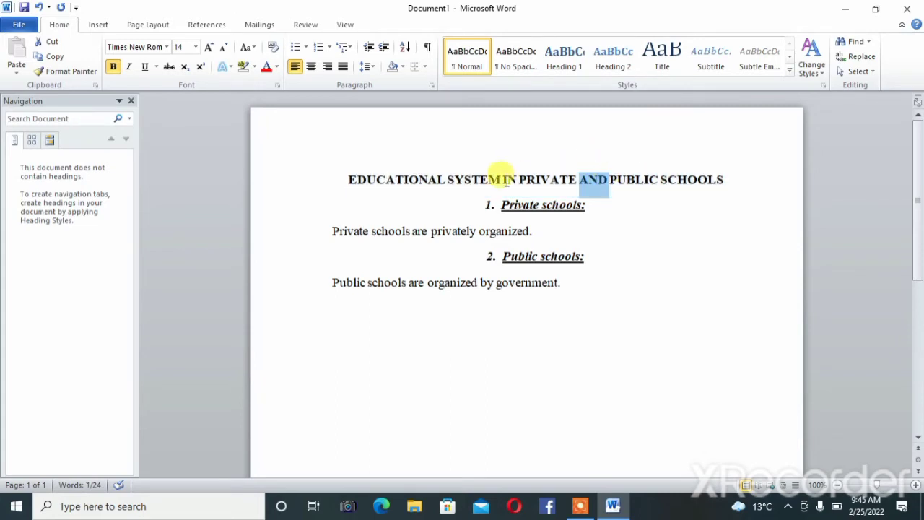
triple_click(583, 182)
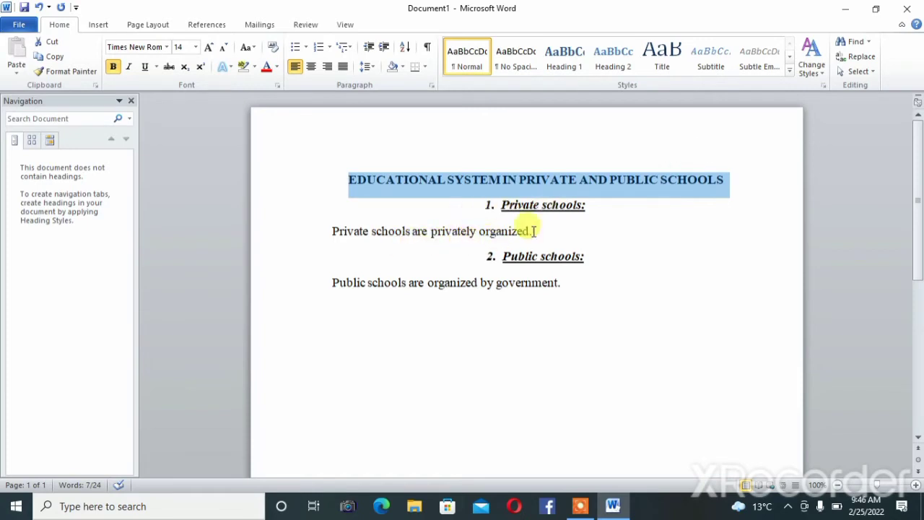
triple_click(563, 182)
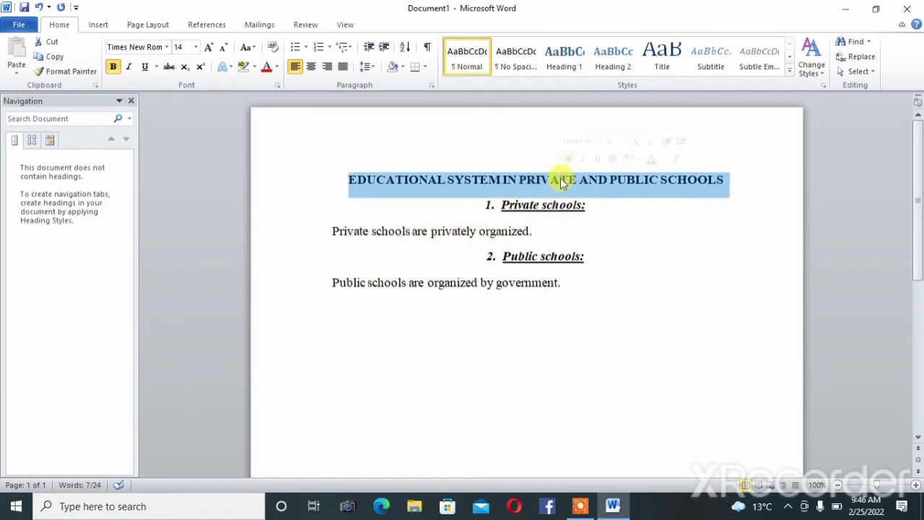
click(637, 143)
click(637, 142)
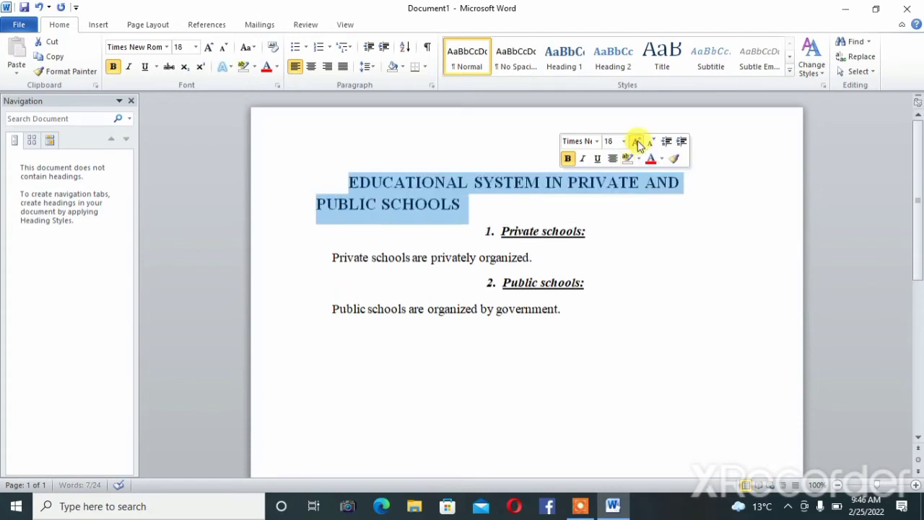
click(637, 142)
click(637, 143)
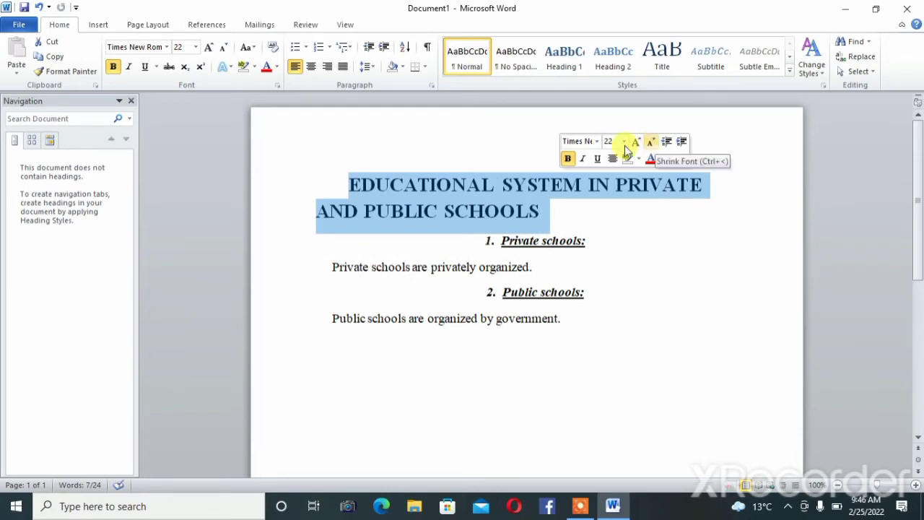
click(640, 143)
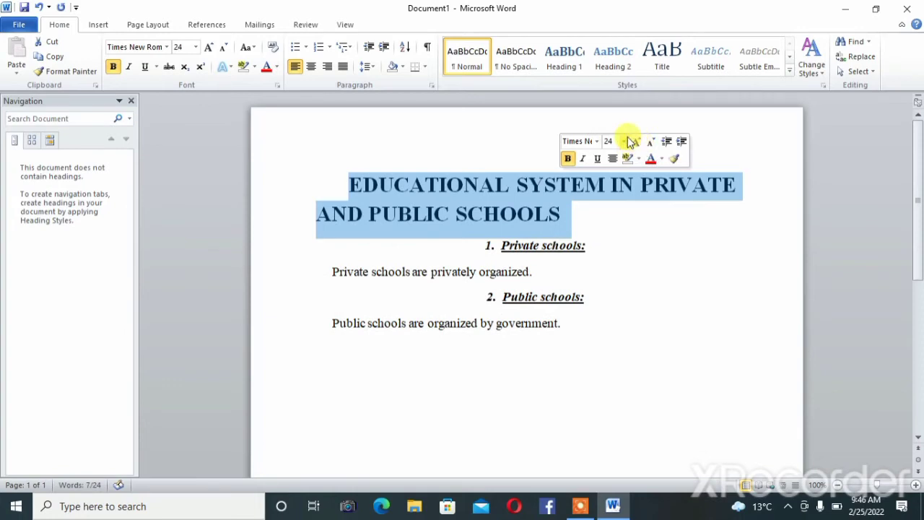
click(653, 144)
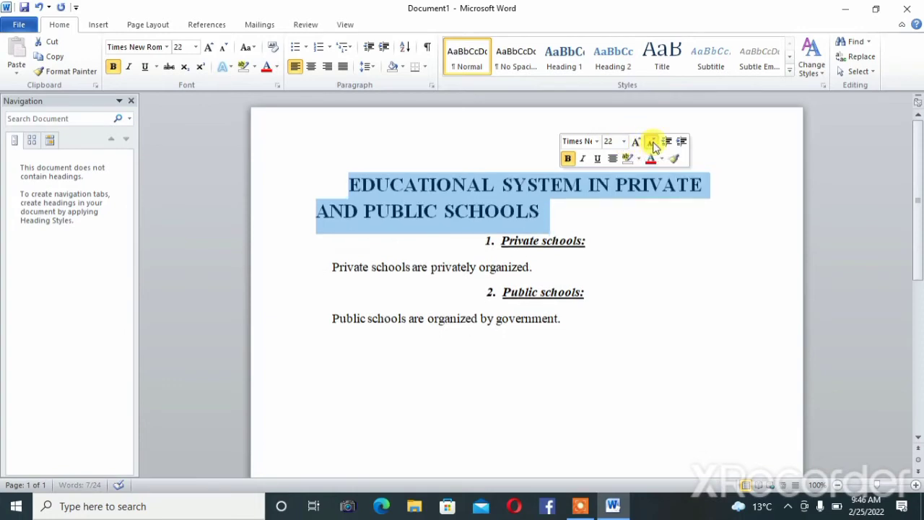
click(653, 144)
click(653, 144)
click(653, 144)
click(653, 144)
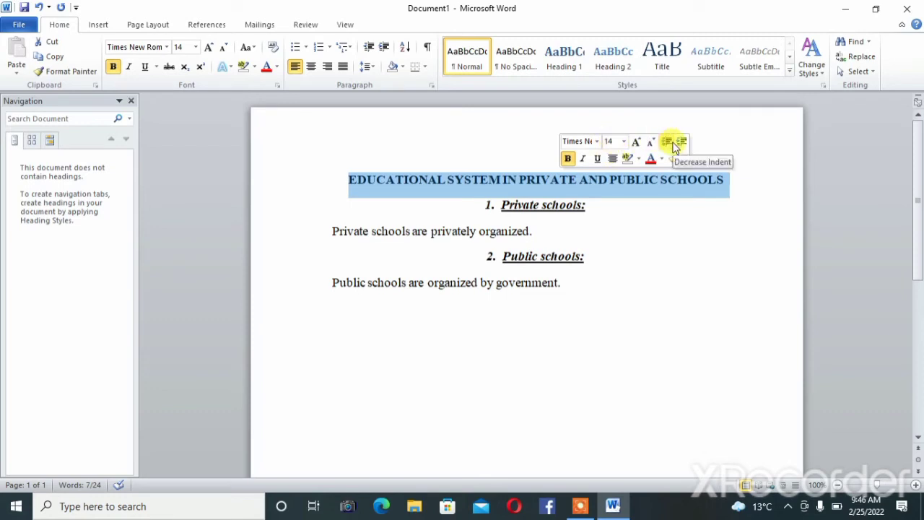
click(674, 144)
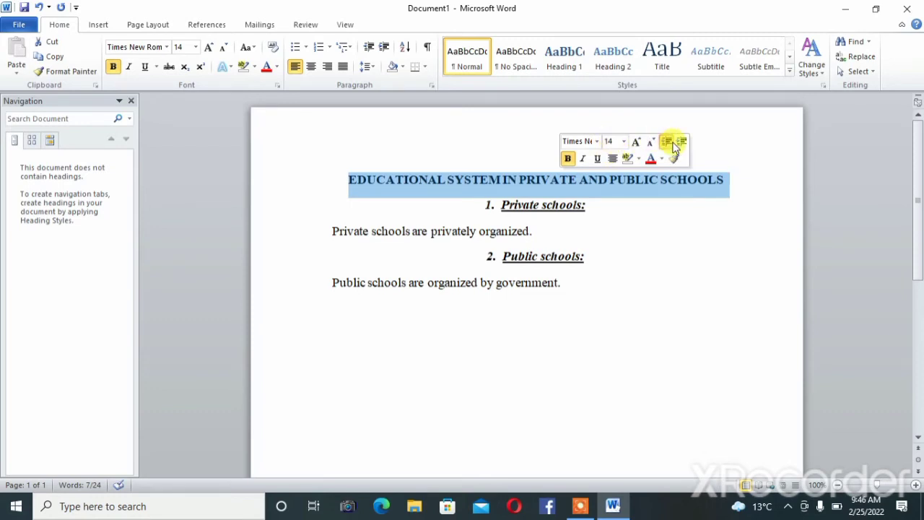
click(682, 142)
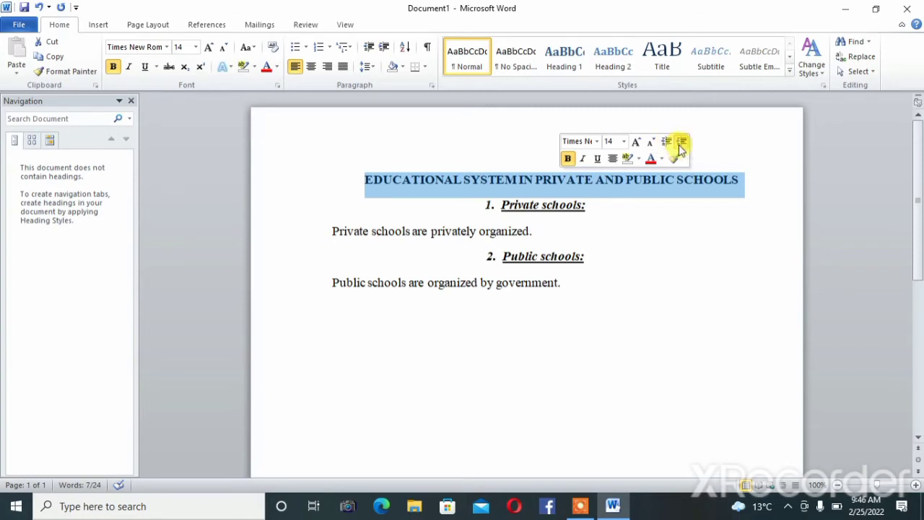
click(682, 144)
click(666, 144)
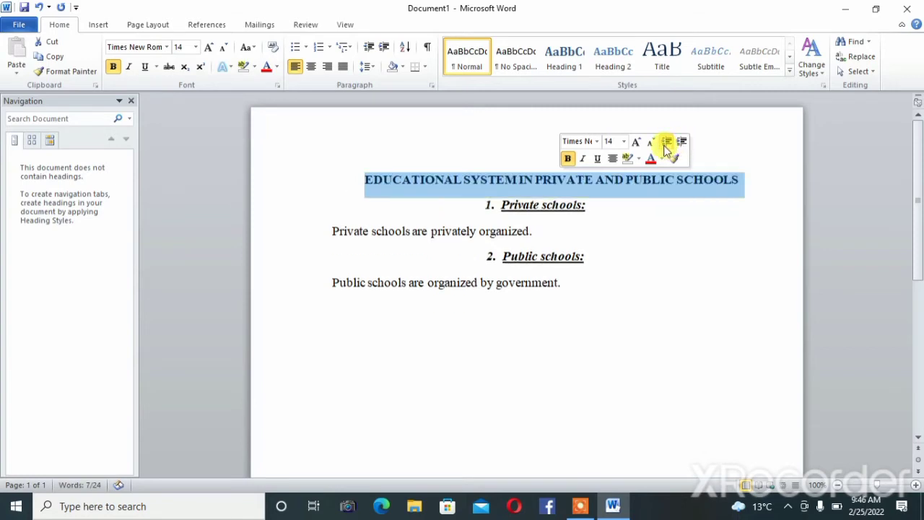
click(666, 147)
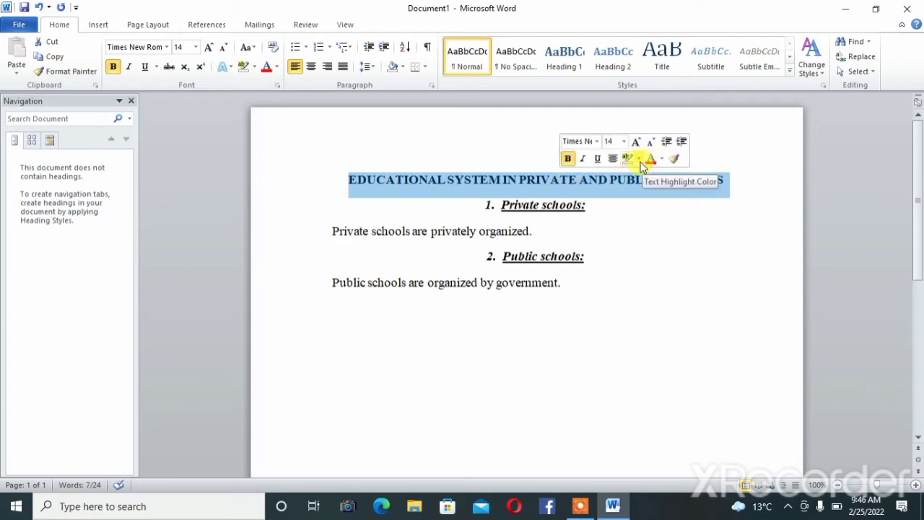
- Give the selected title a light grey text highlight
click(639, 162)
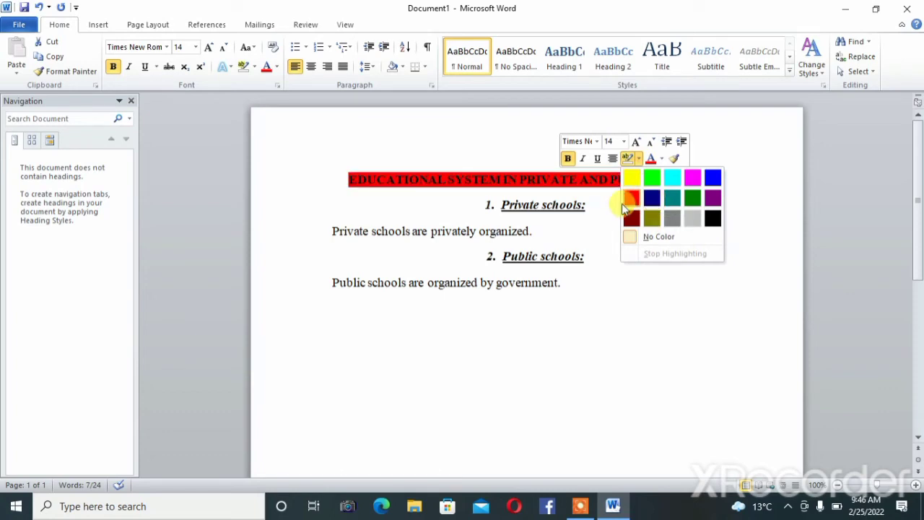
click(694, 220)
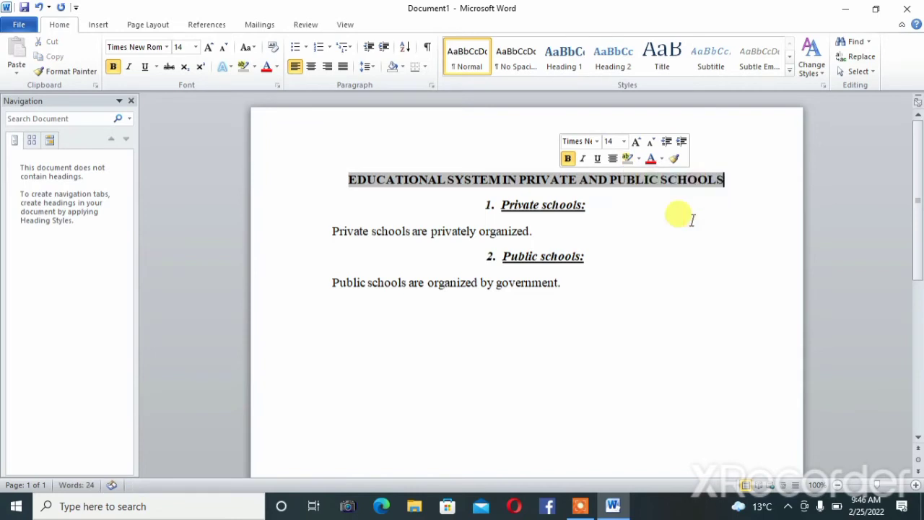
click(661, 160)
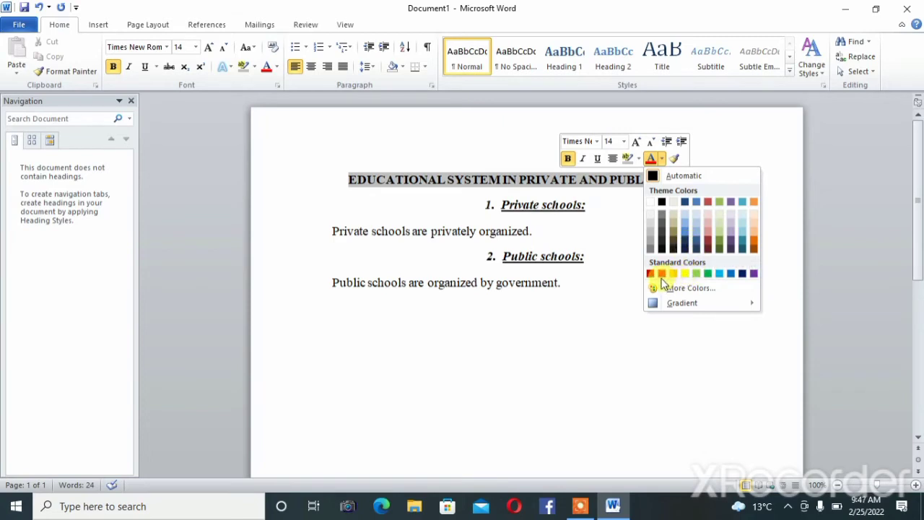
click(610, 184)
- Colour the title text Blue from the font colour choices
triple_click(610, 180)
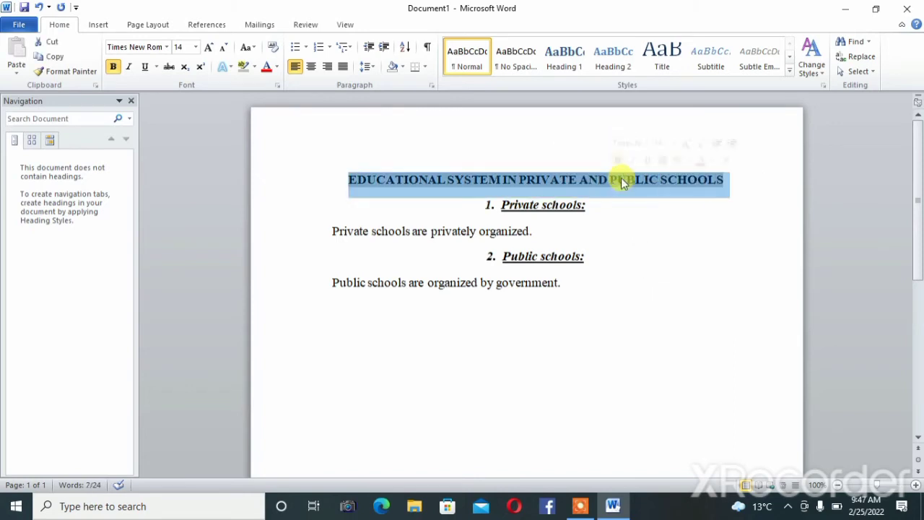
click(711, 161)
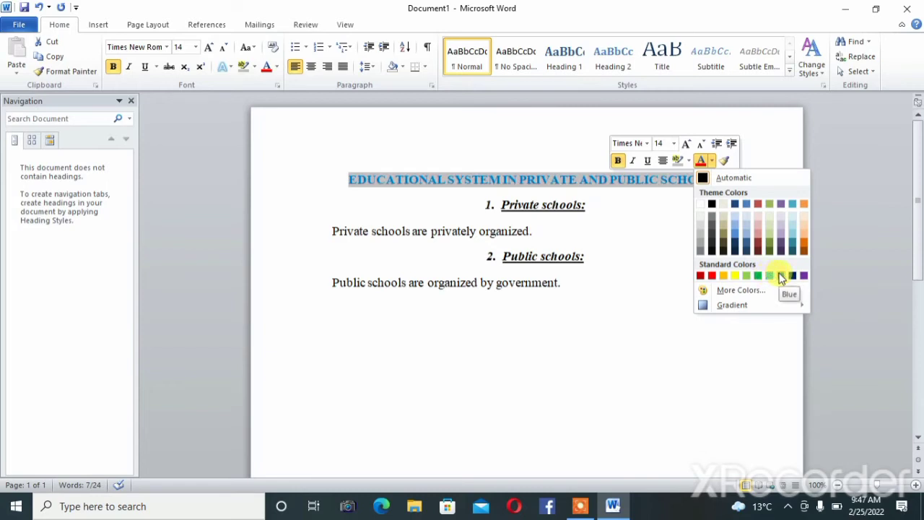
click(780, 278)
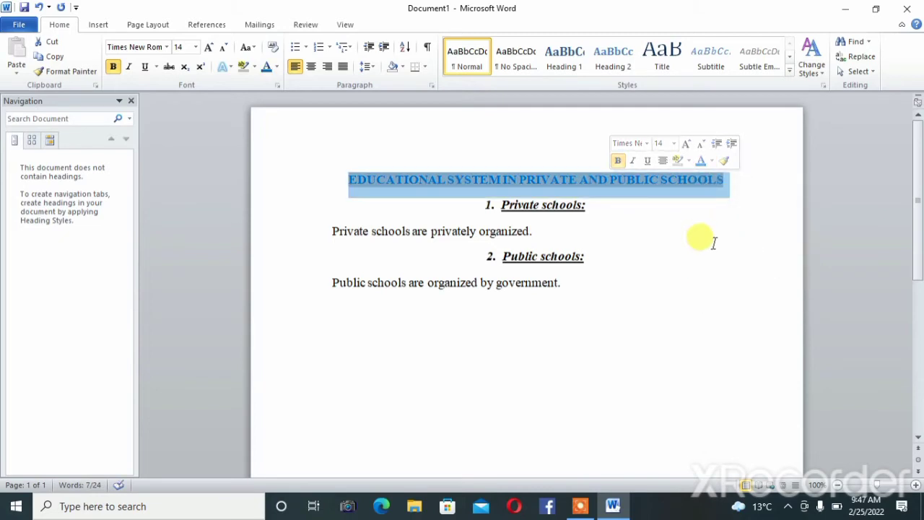
drag(700, 239, 711, 196)
triple_click(701, 180)
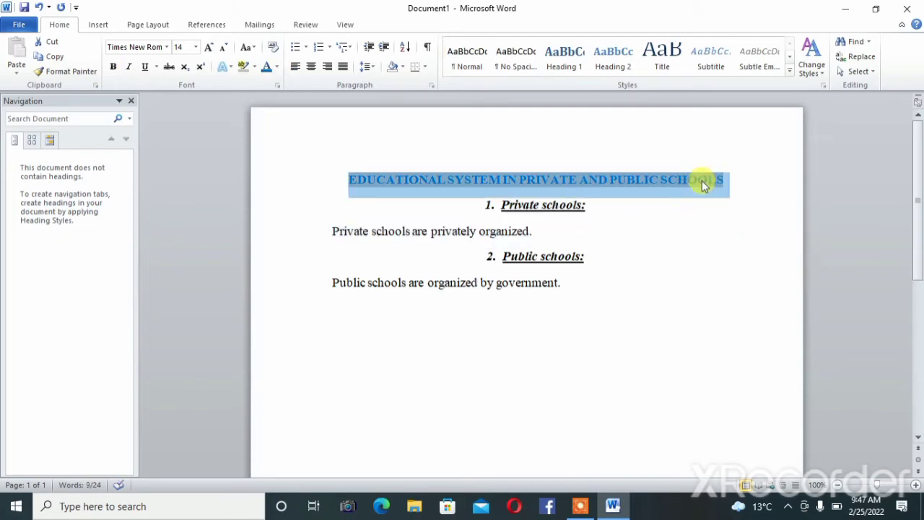
click(650, 181)
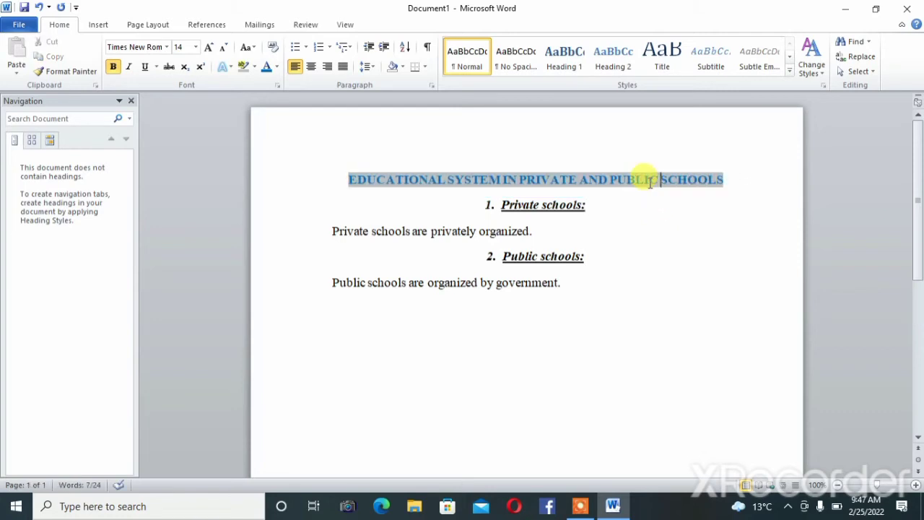
drag(650, 181, 649, 292)
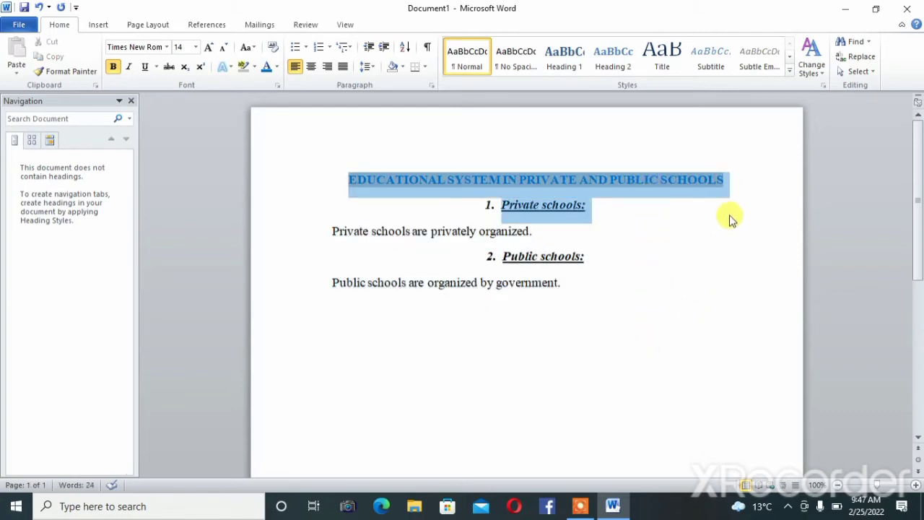
mouse_move(648, 292)
mouse_down()
mouse_move(725, 206)
mouse_move(737, 227)
mouse_up()
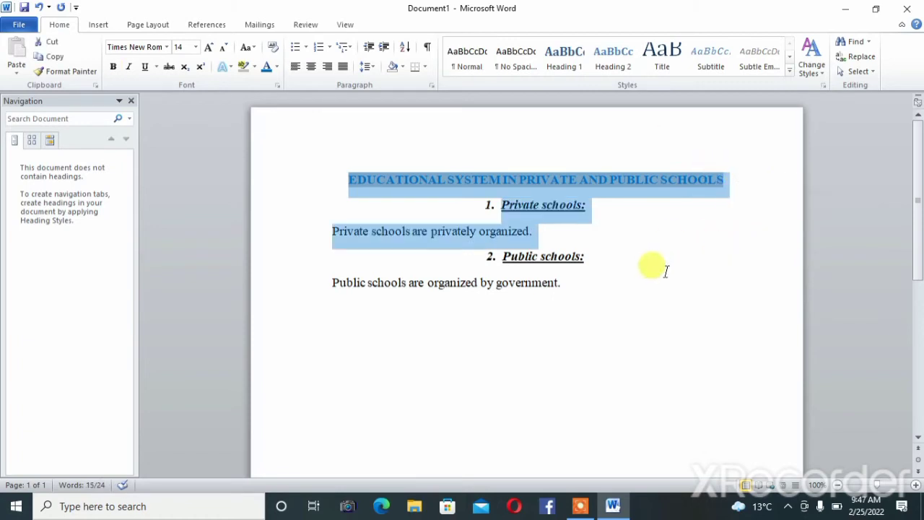
click(726, 207)
double_click(684, 181)
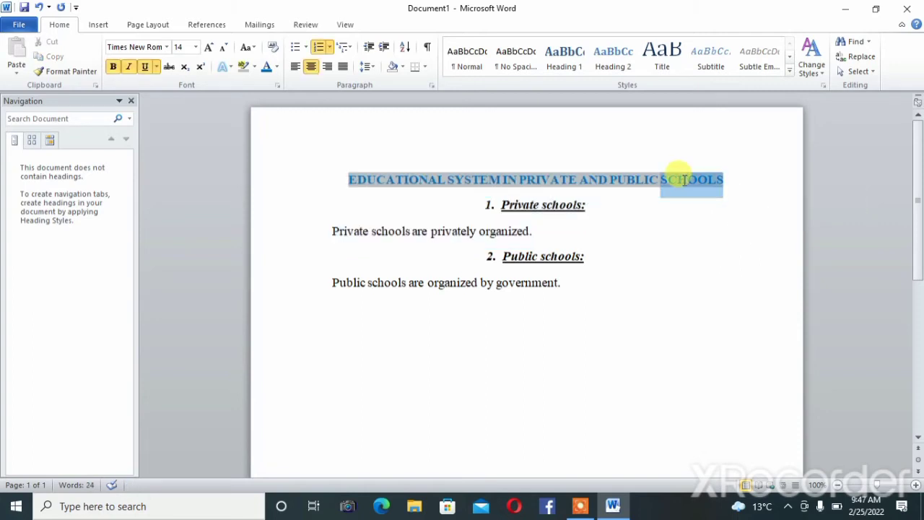
triple_click(684, 181)
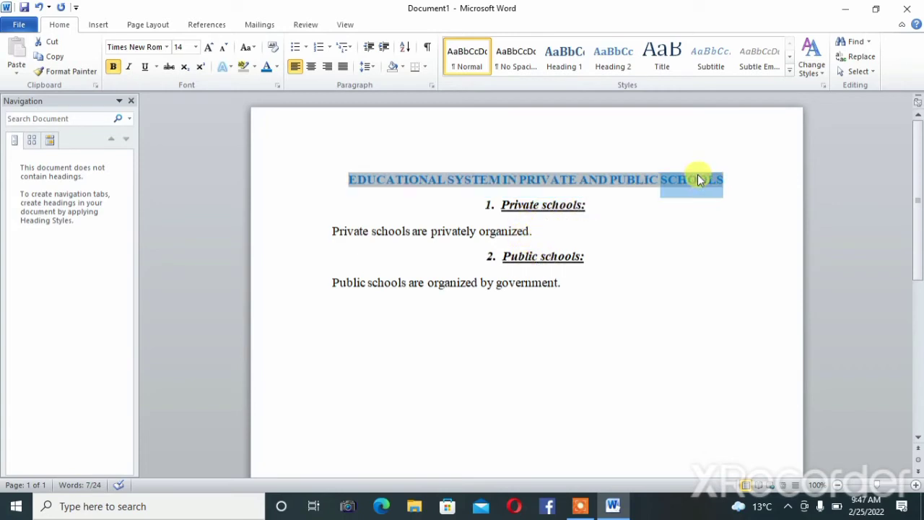
mouse_move(785, 150)
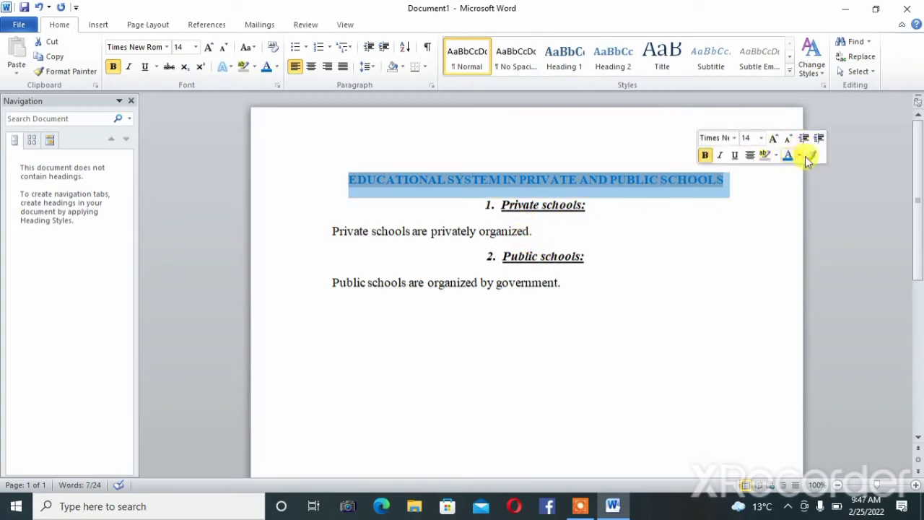
click(814, 157)
click(814, 156)
click(744, 247)
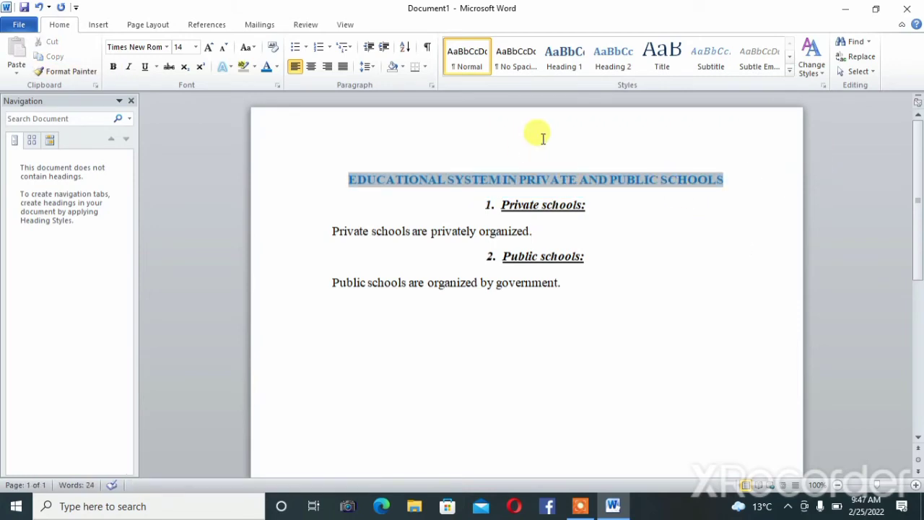
click(171, 68)
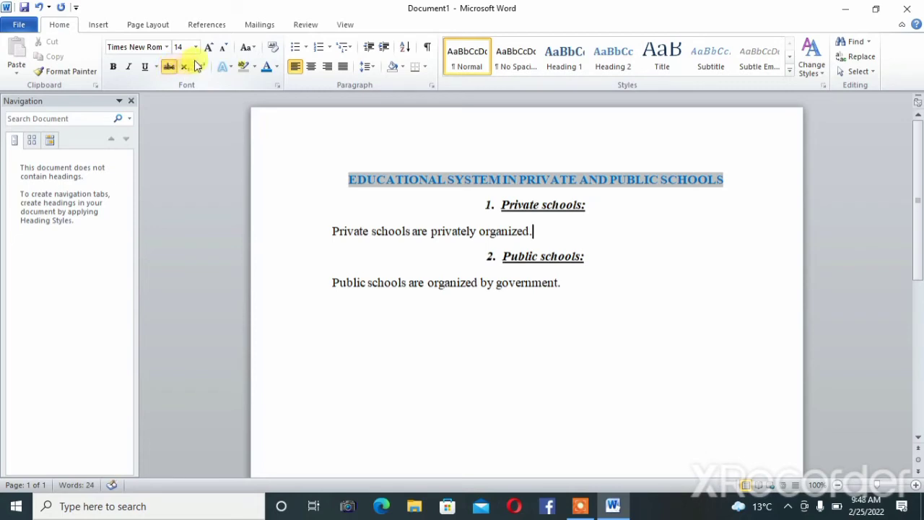
click(156, 68)
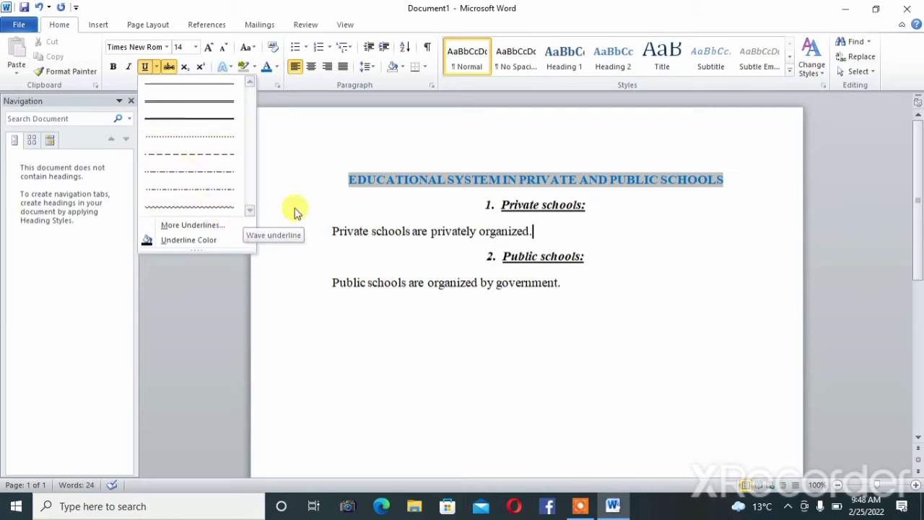
click(316, 131)
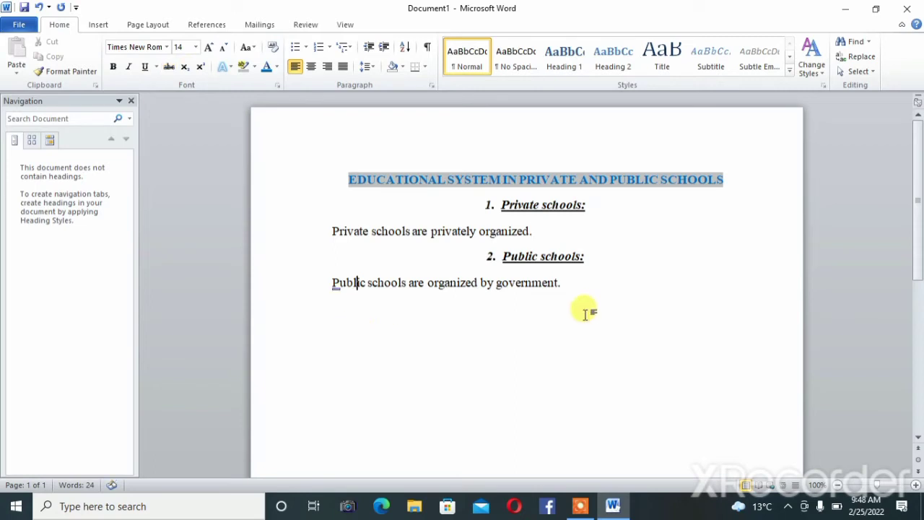
- On a new line after 'government.', try an X with a superscript 2, then delete it
click(577, 279)
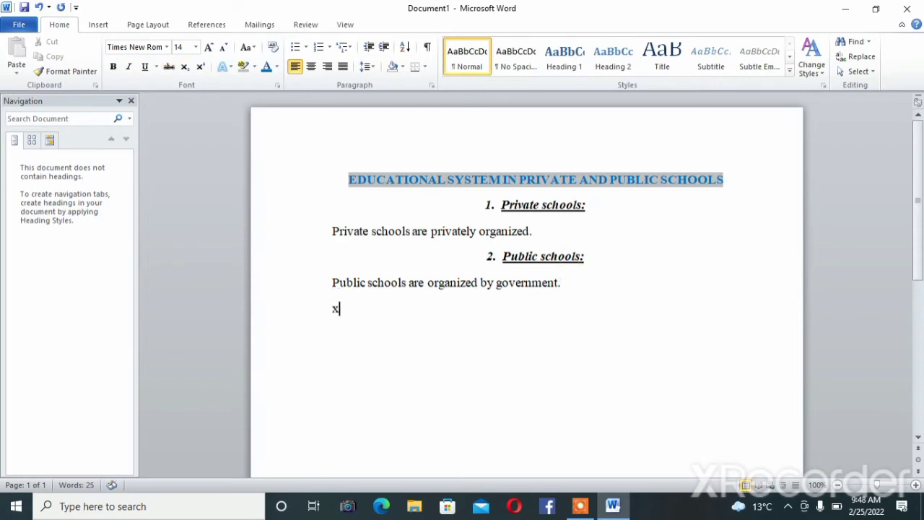
click(572, 276)
key(Return)
text(X)
text(x)
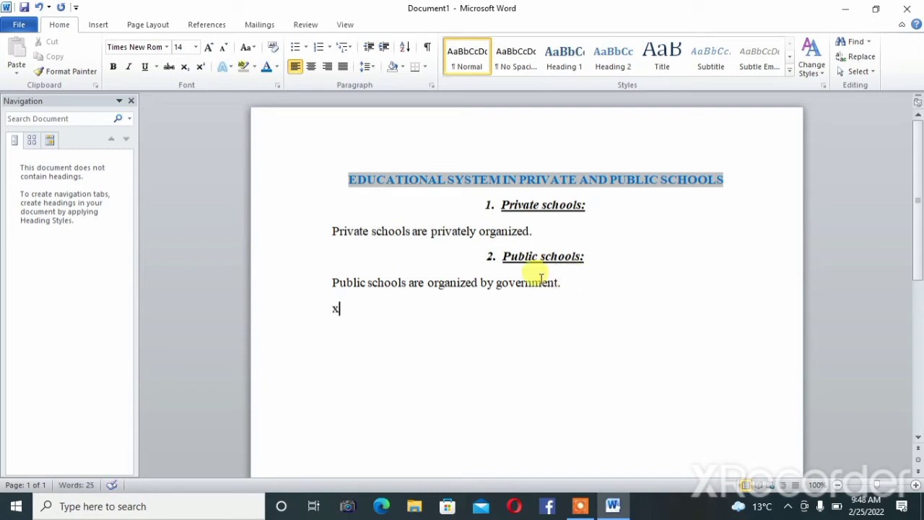
click(201, 67)
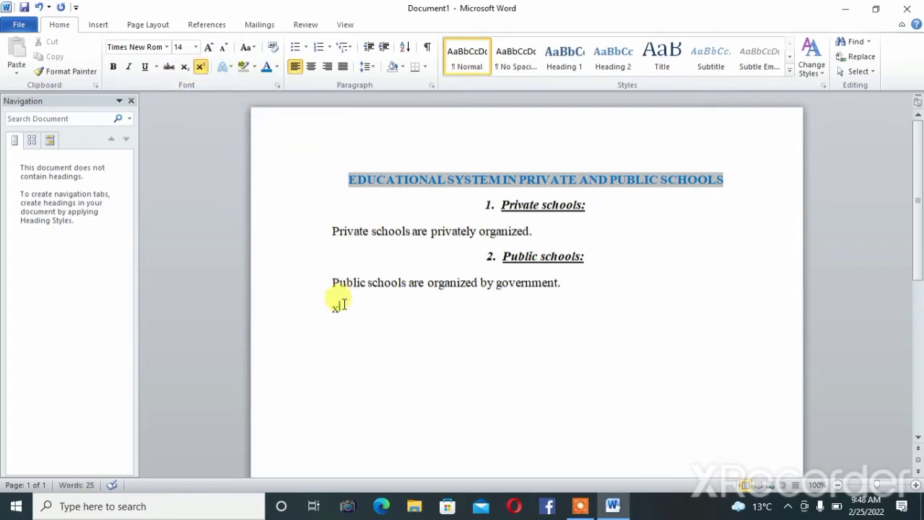
text(2)
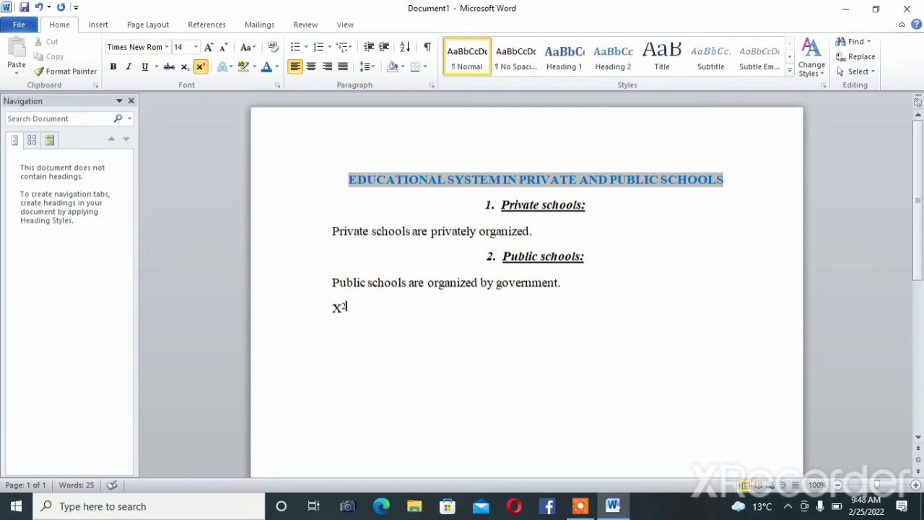
key(BackSpace)
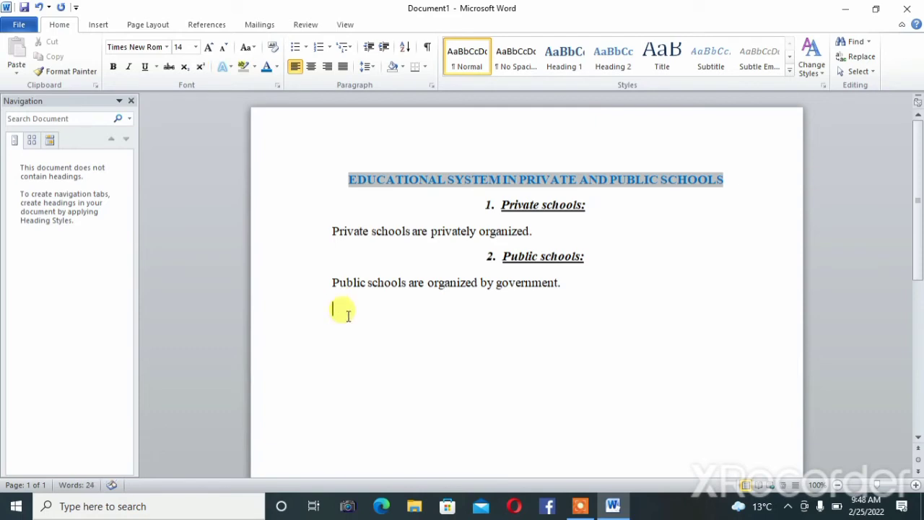
- Try an X with a subscript 2 on the same line, then delete the 2
text(X)
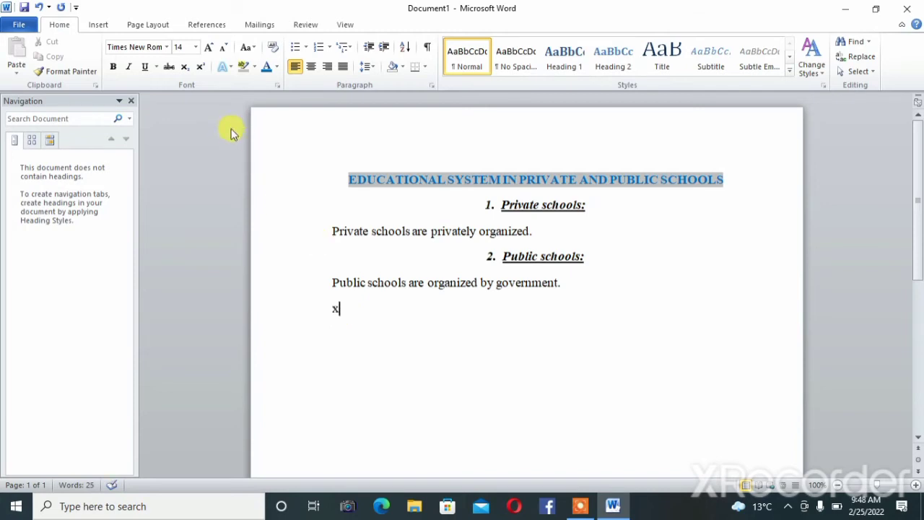
click(186, 68)
text(2)
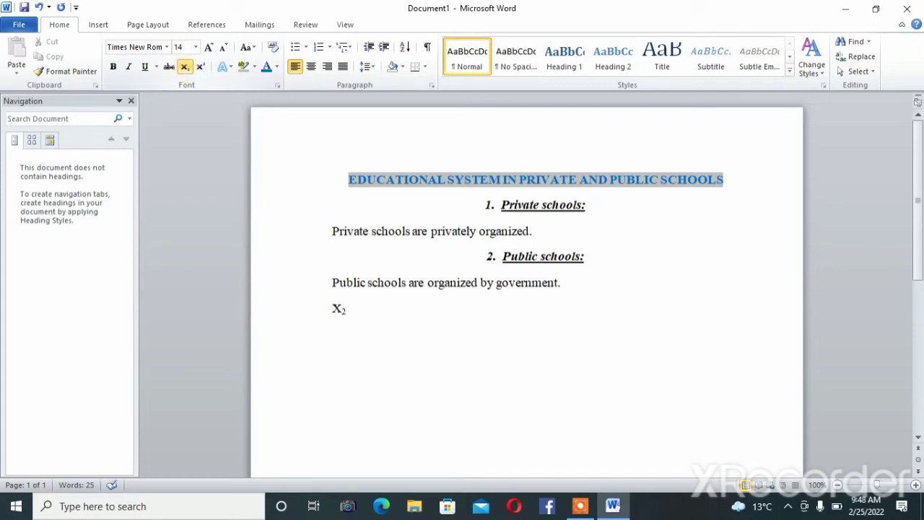
key(BackSpace)
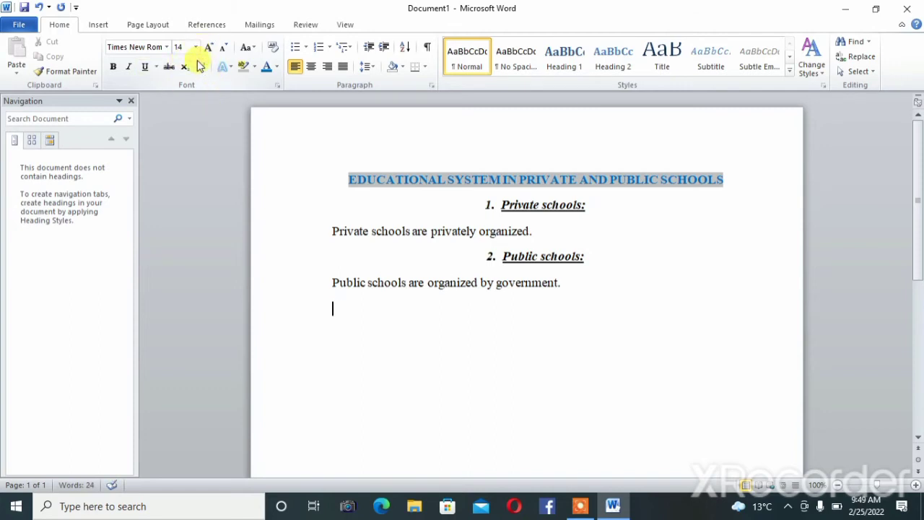
click(234, 68)
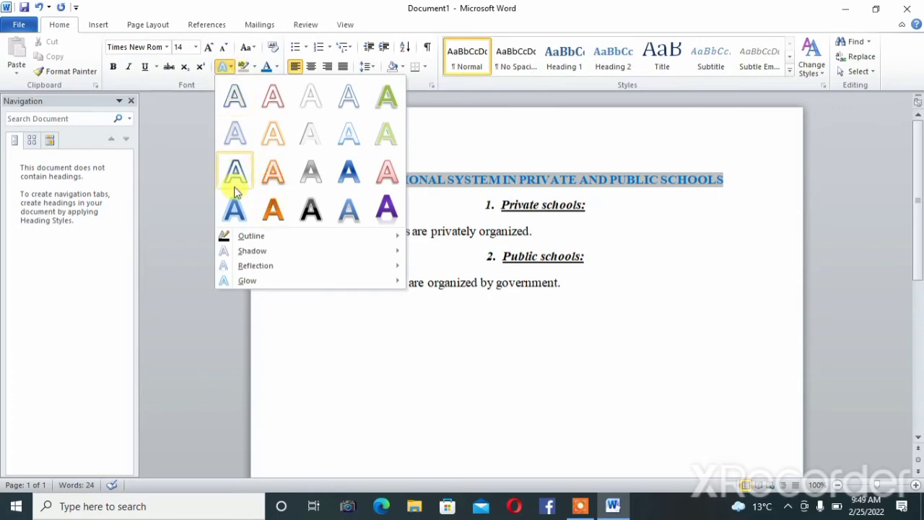
mouse_move(273, 237)
mouse_move(283, 257)
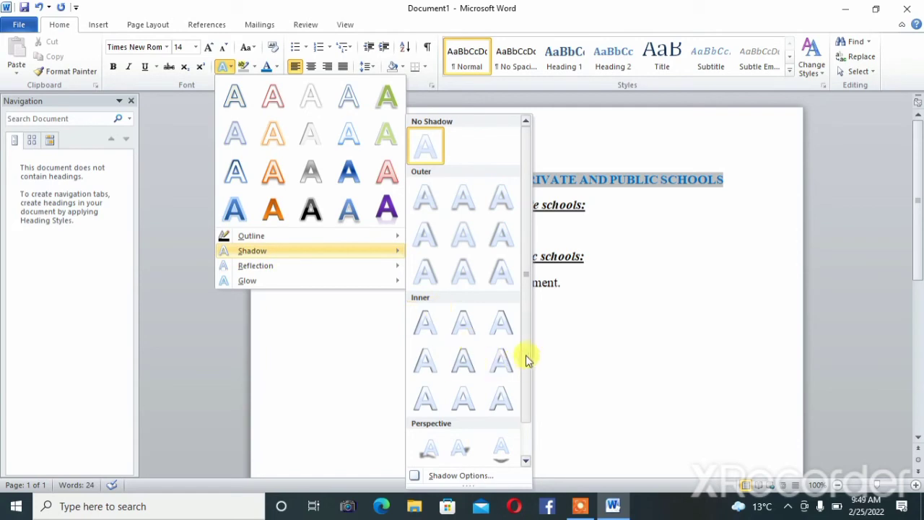
mouse_move(526, 270)
mouse_down()
mouse_move(525, 291)
mouse_move(524, 229)
mouse_up()
click(296, 336)
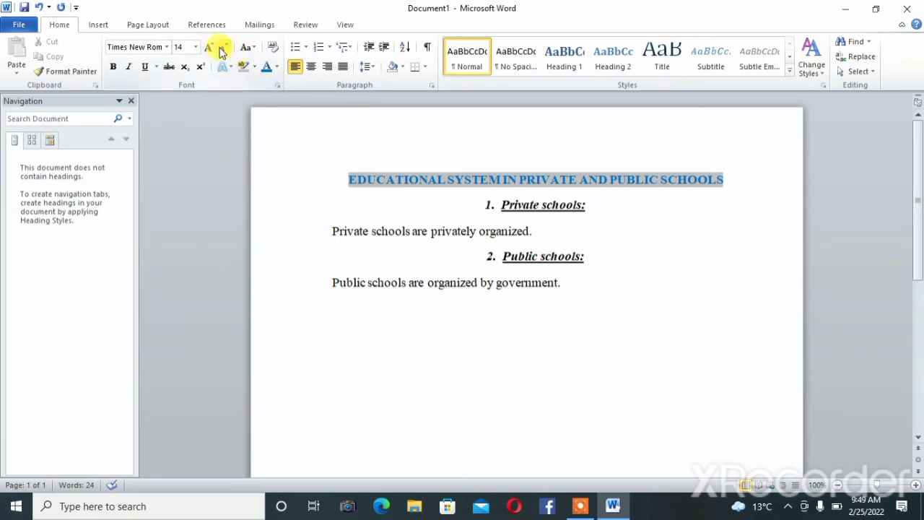
click(250, 48)
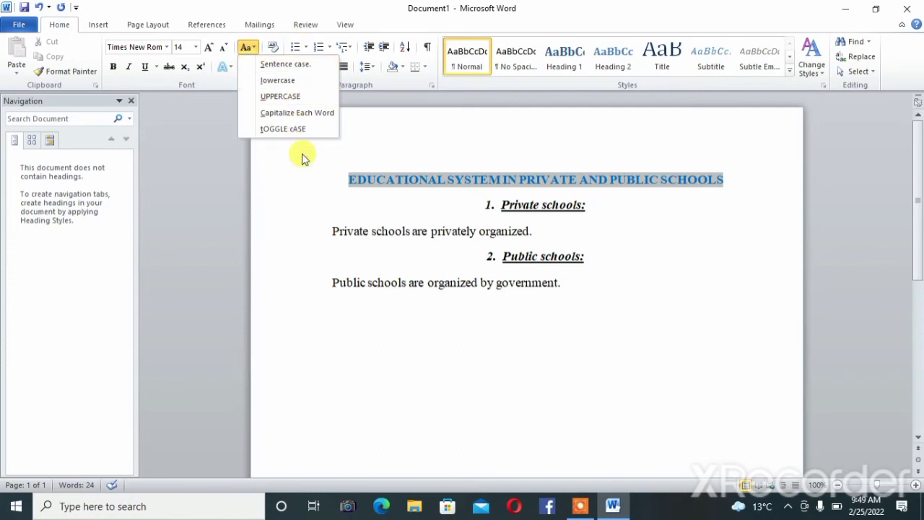
click(450, 155)
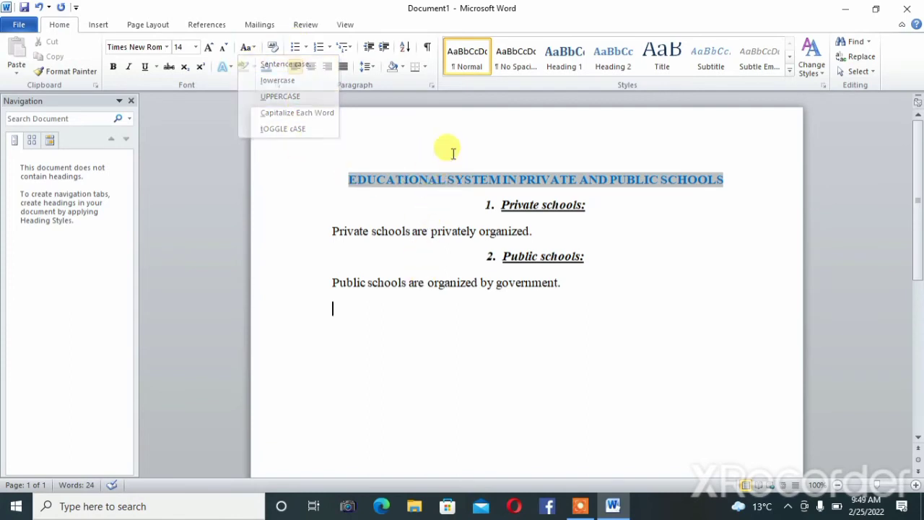
click(306, 47)
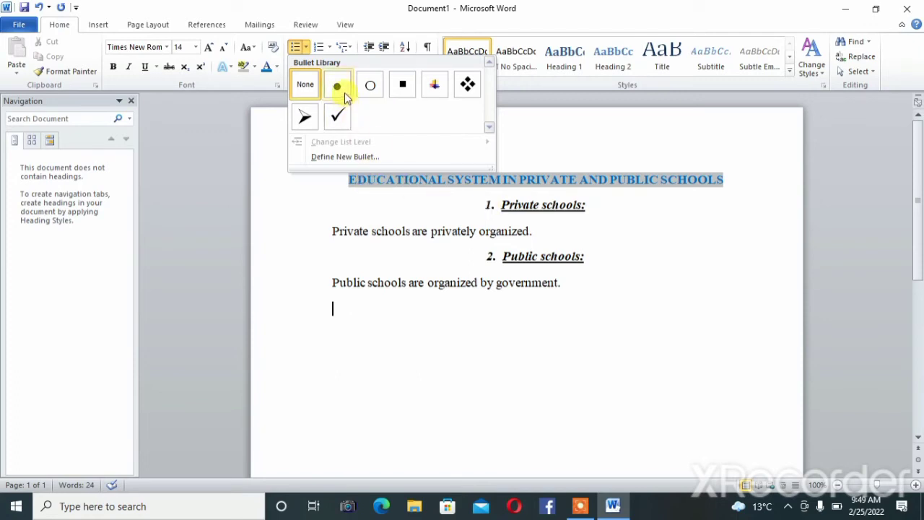
click(345, 92)
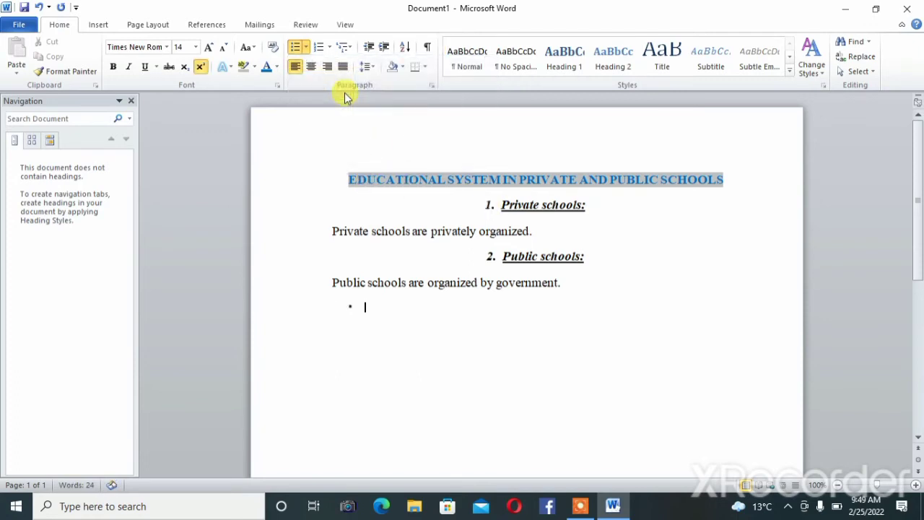
click(306, 47)
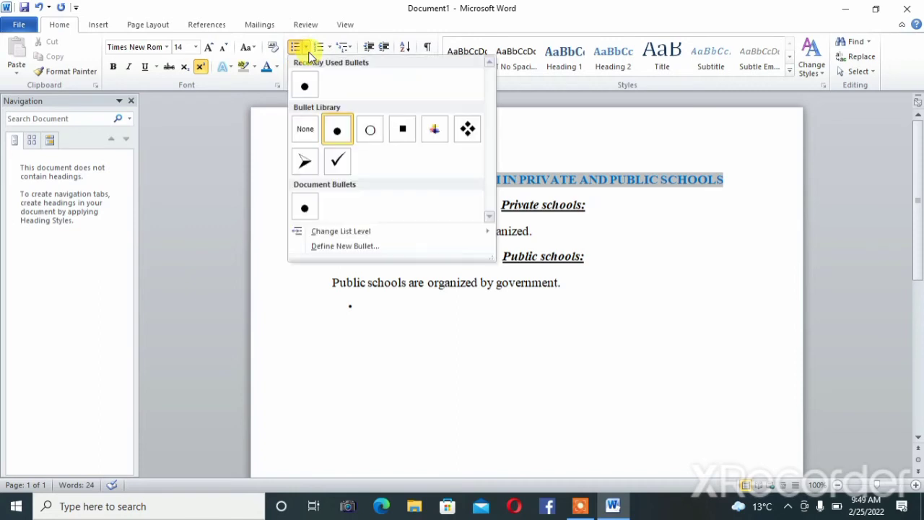
click(337, 131)
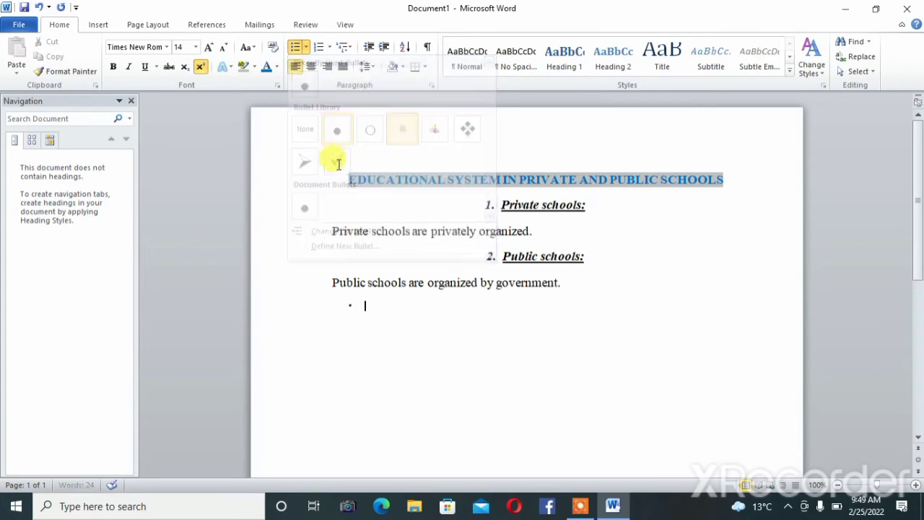
click(329, 48)
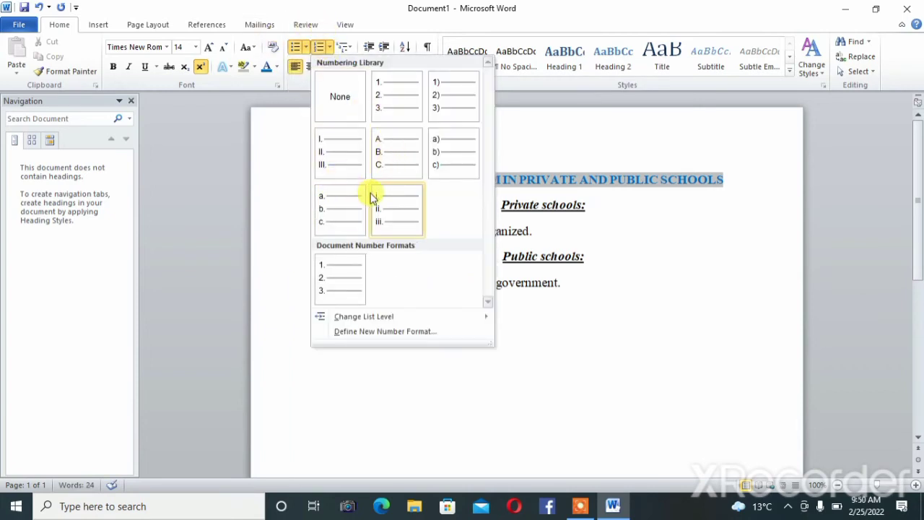
click(606, 225)
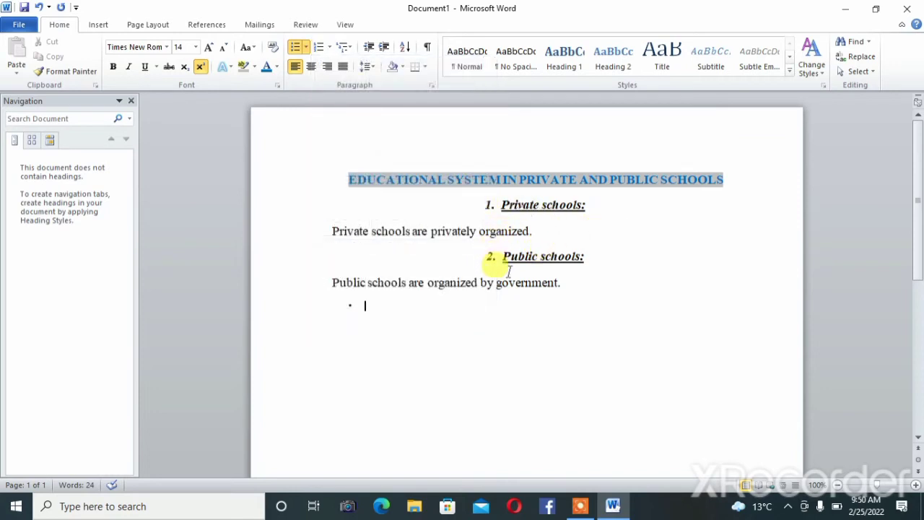
click(330, 49)
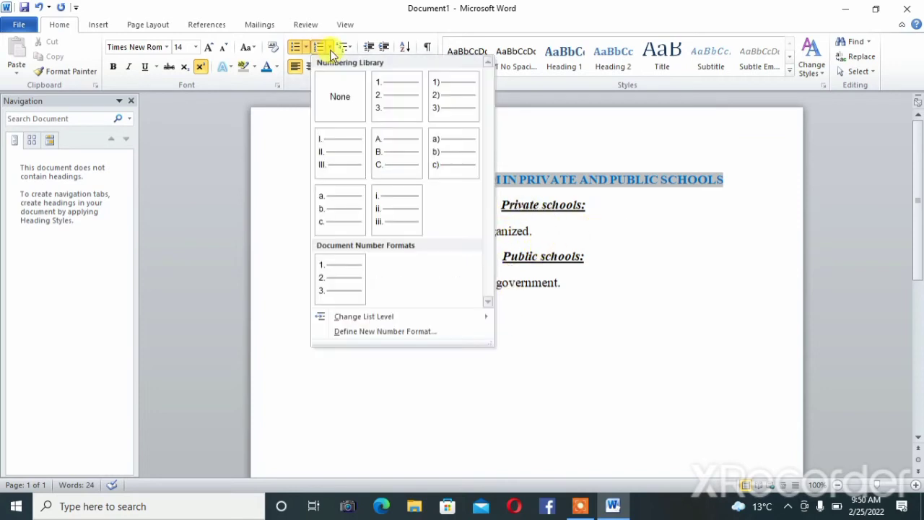
click(338, 269)
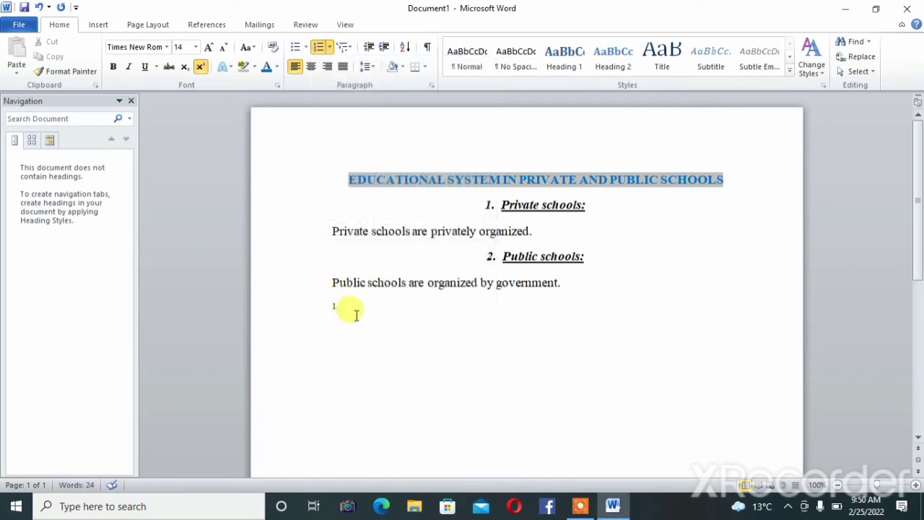
text(b)
key(BackSpace)
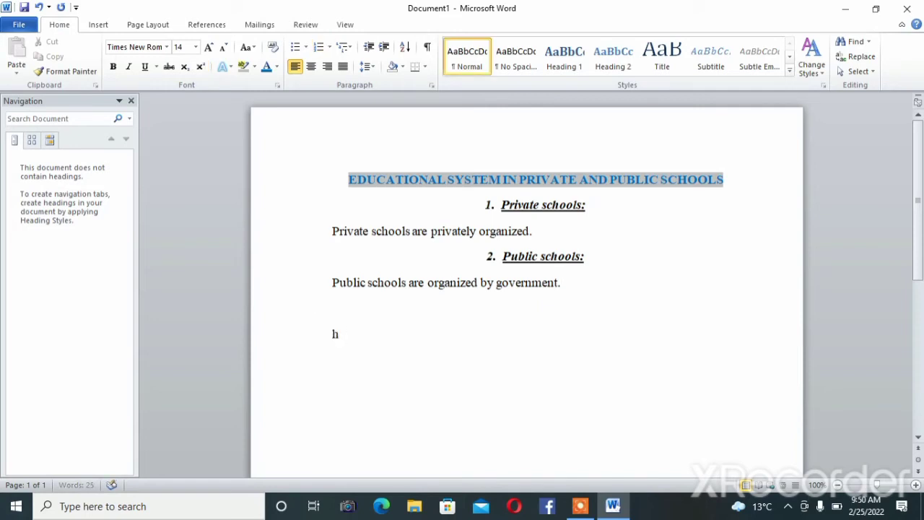
- Start an i., ii., iii. numbered list with the items Pri, Public and Schools
click(307, 48)
click(329, 48)
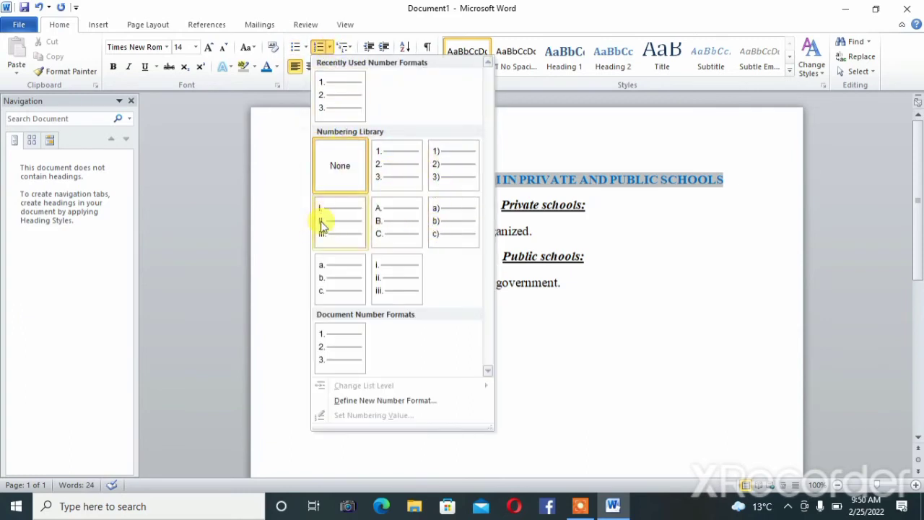
click(390, 283)
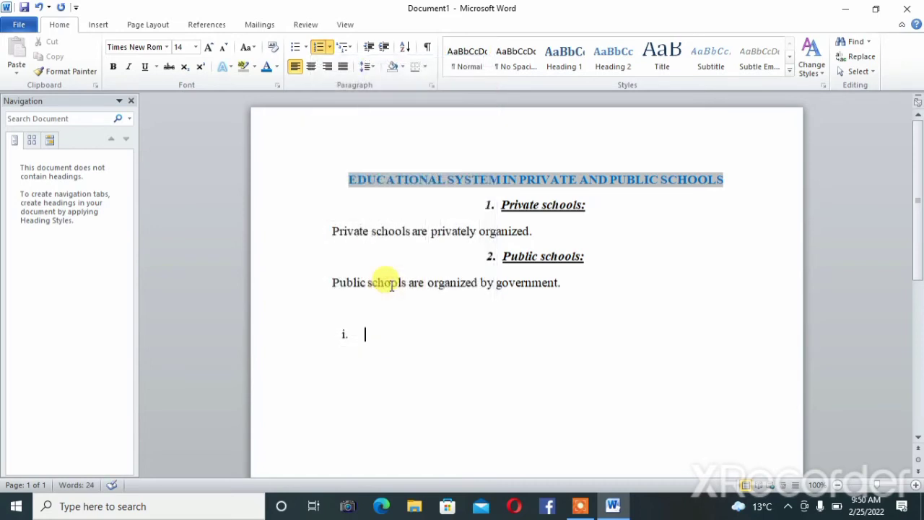
text(pri)
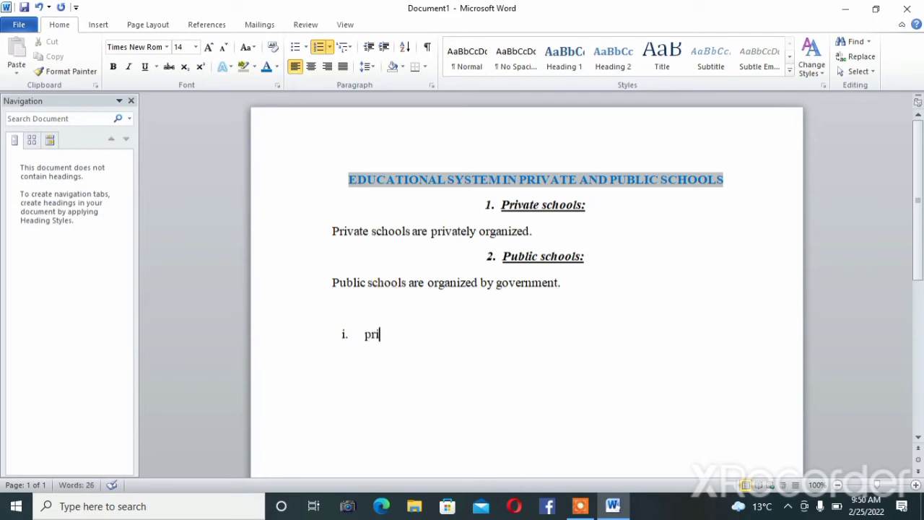
key(Return)
key(Return)
key(BackSpace)
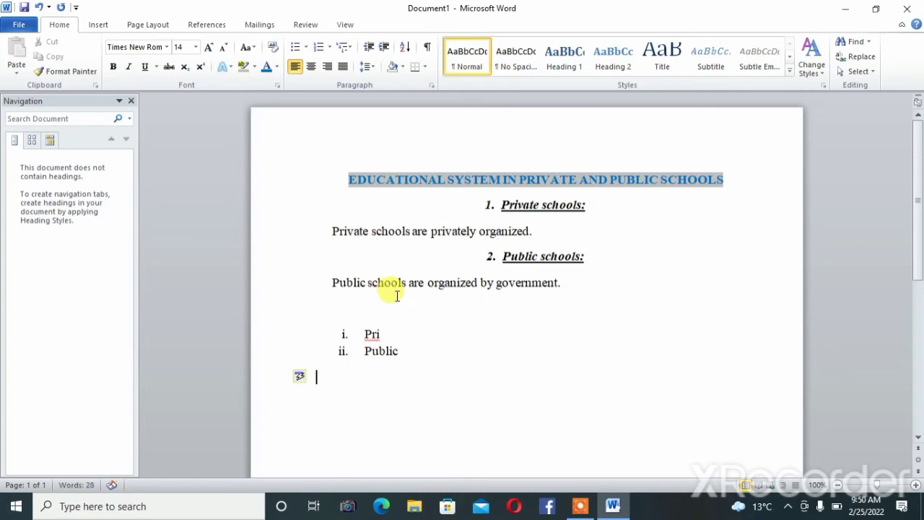
key(BackSpace)
key(Return)
text(schols)
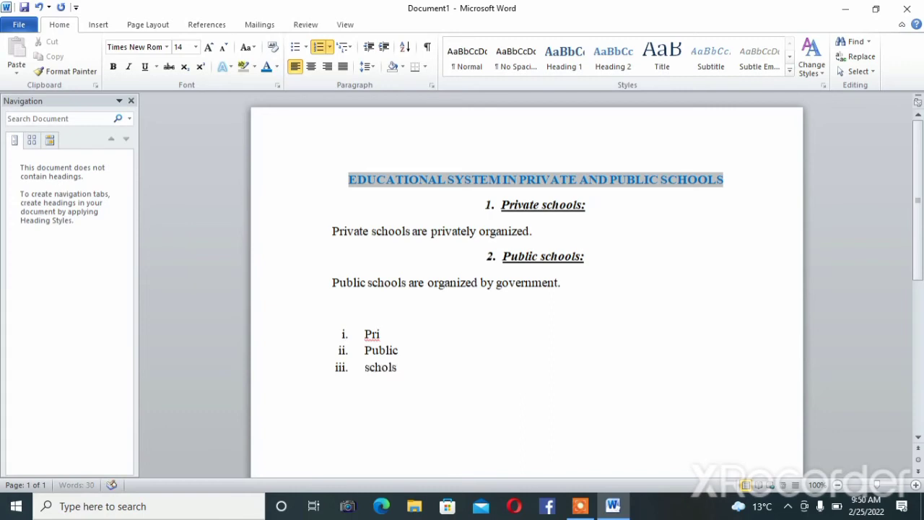
key(Return)
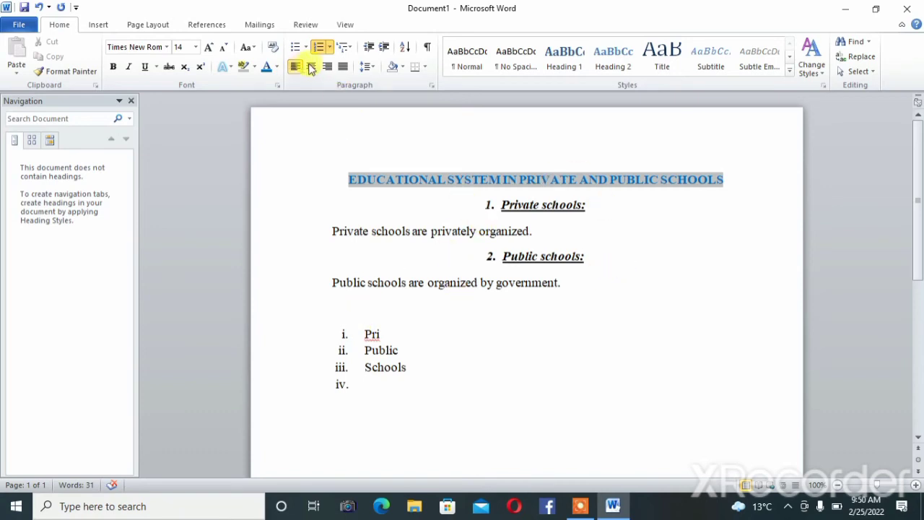
click(353, 47)
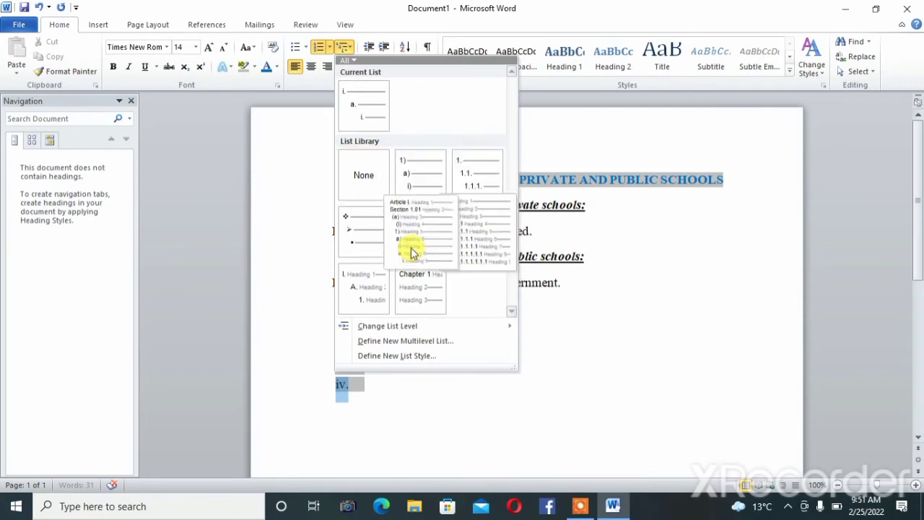
click(720, 271)
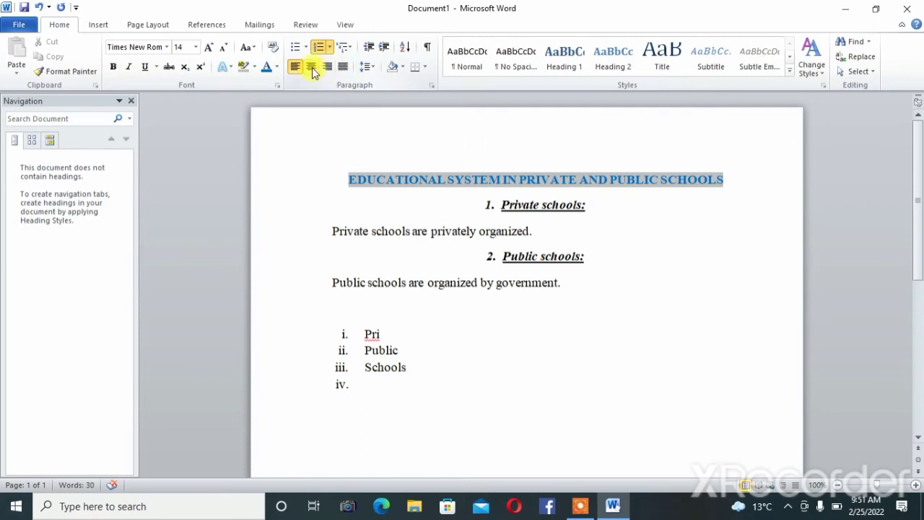
- Select everything from the title to the list and set line spacing to 2.0
click(370, 69)
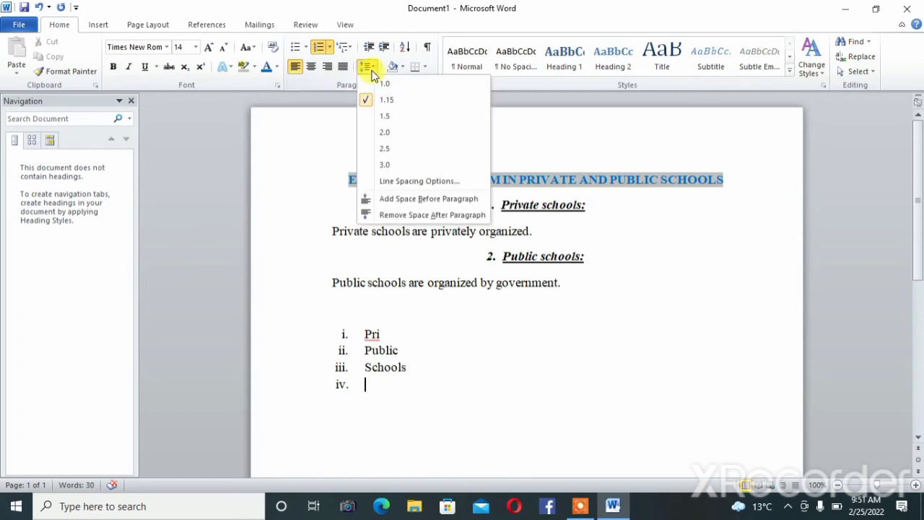
click(388, 134)
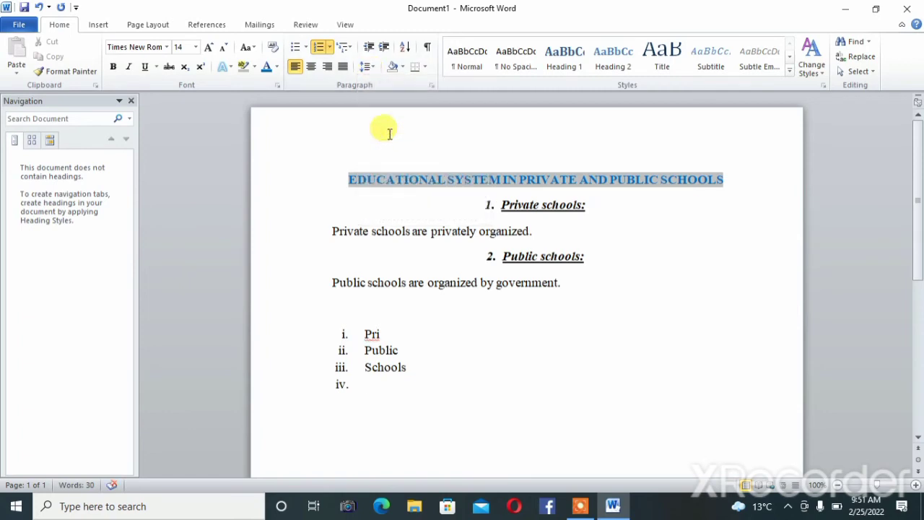
triple_click(417, 182)
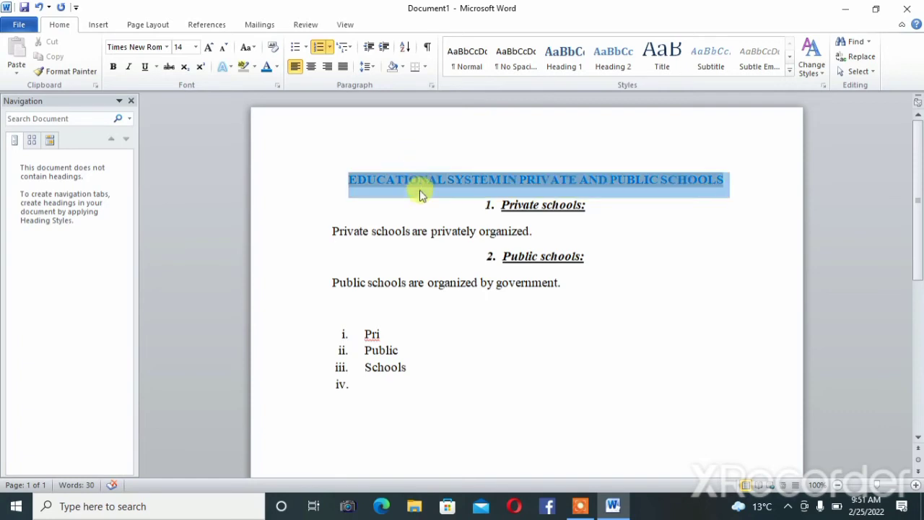
drag(422, 195, 406, 394)
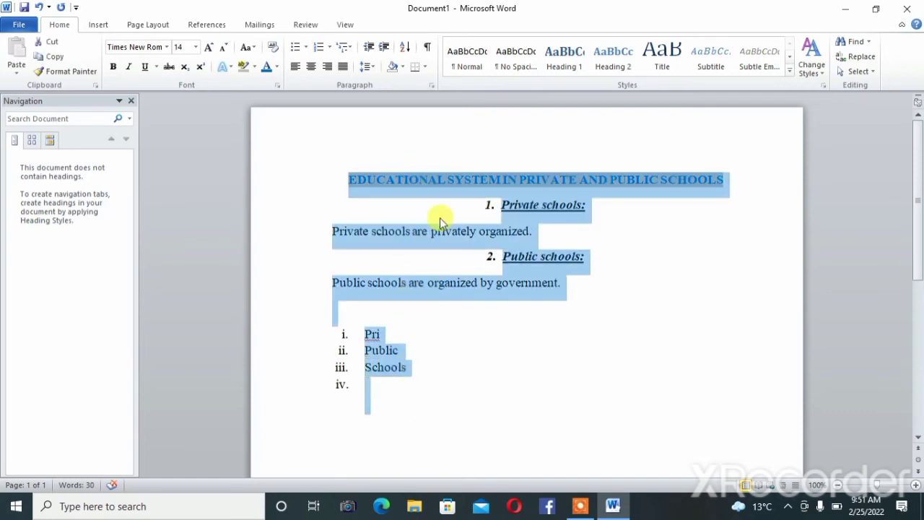
click(374, 75)
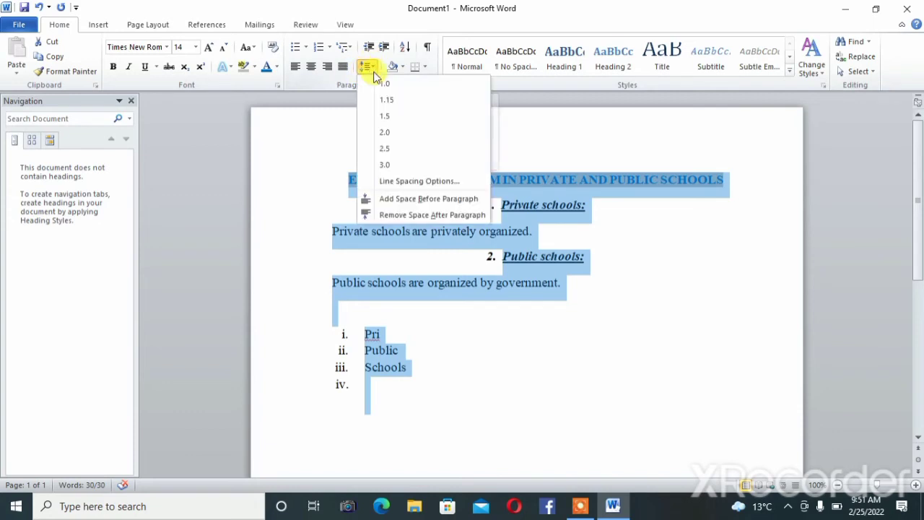
click(374, 75)
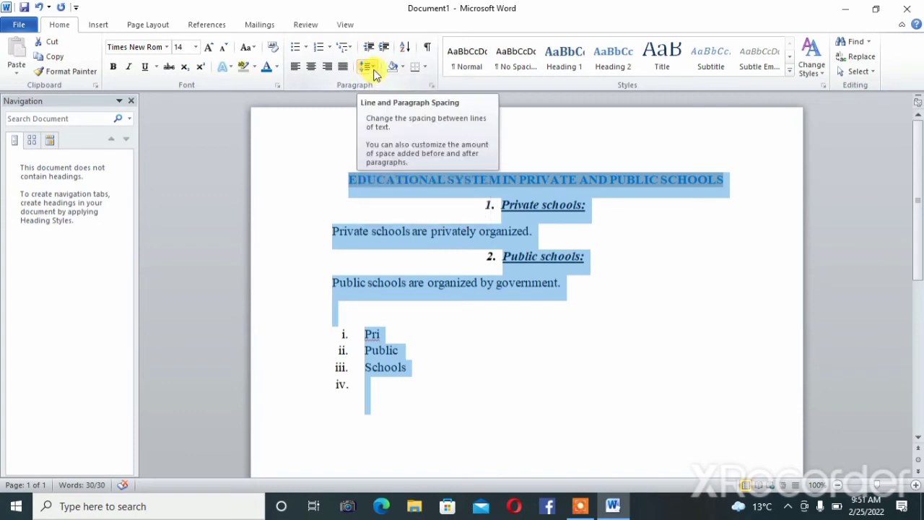
click(374, 75)
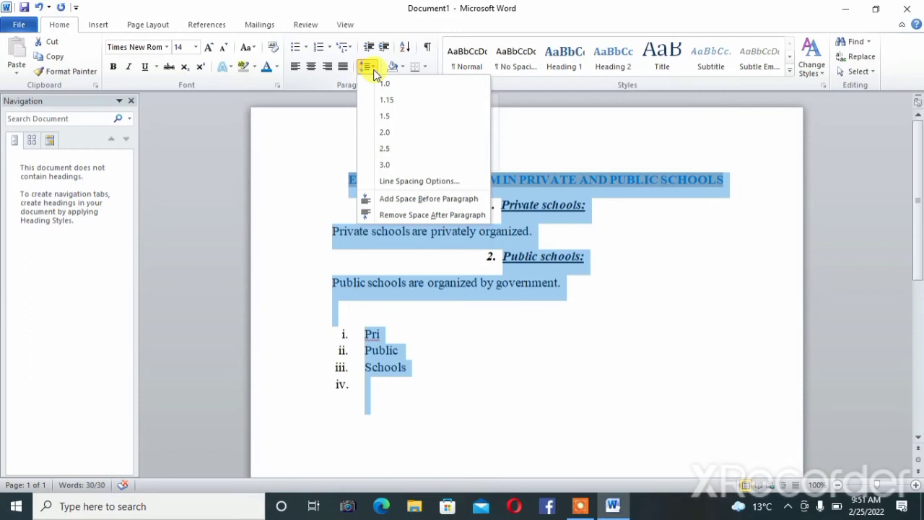
click(385, 141)
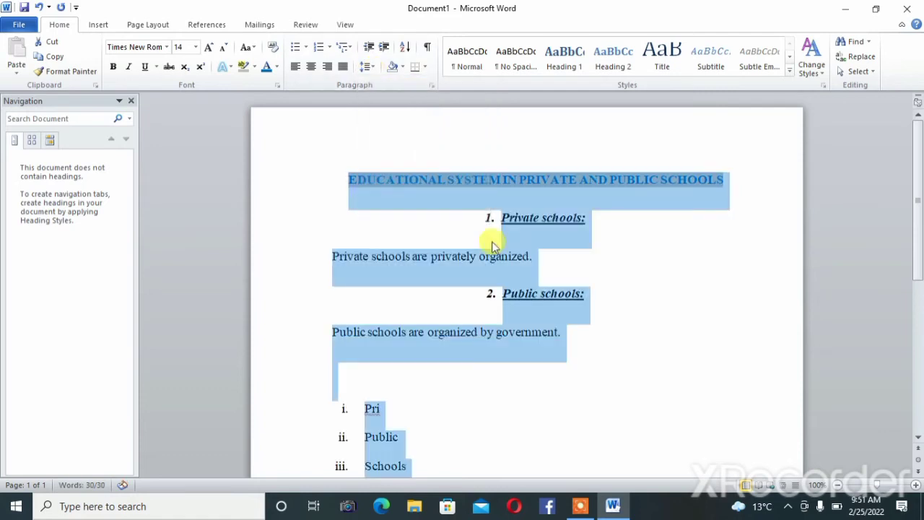
click(756, 272)
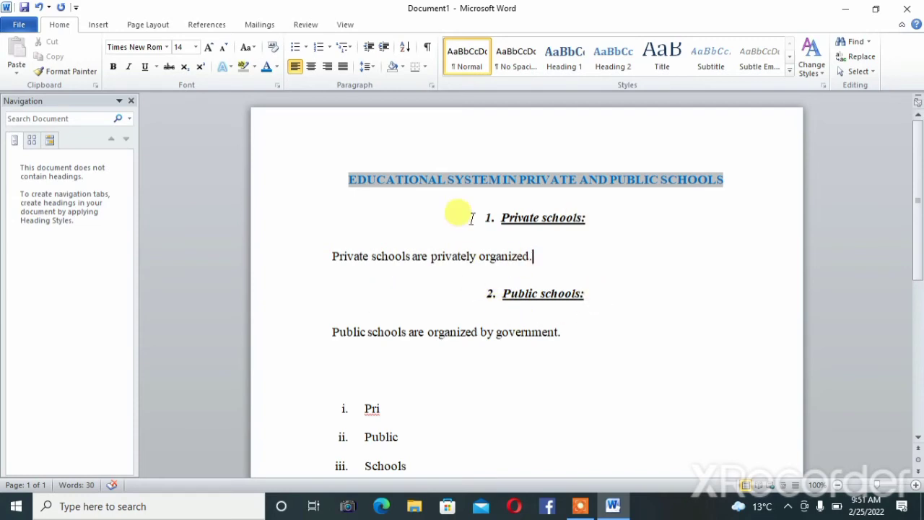
click(404, 67)
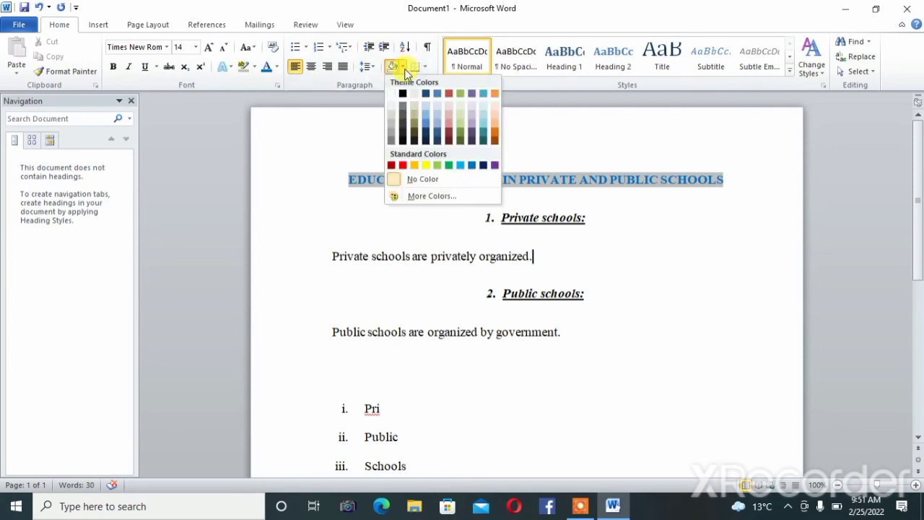
- Undo and then redo the double line spacing so it stays applied
click(563, 124)
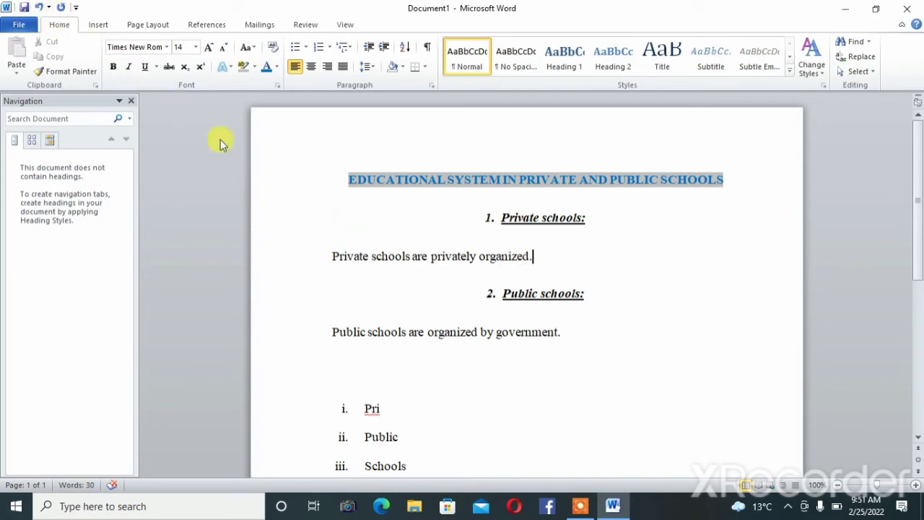
click(38, 9)
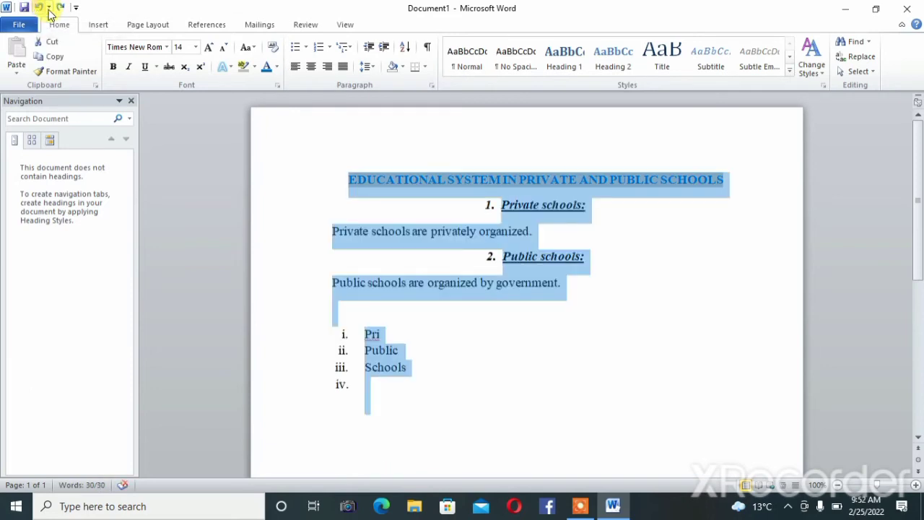
click(59, 9)
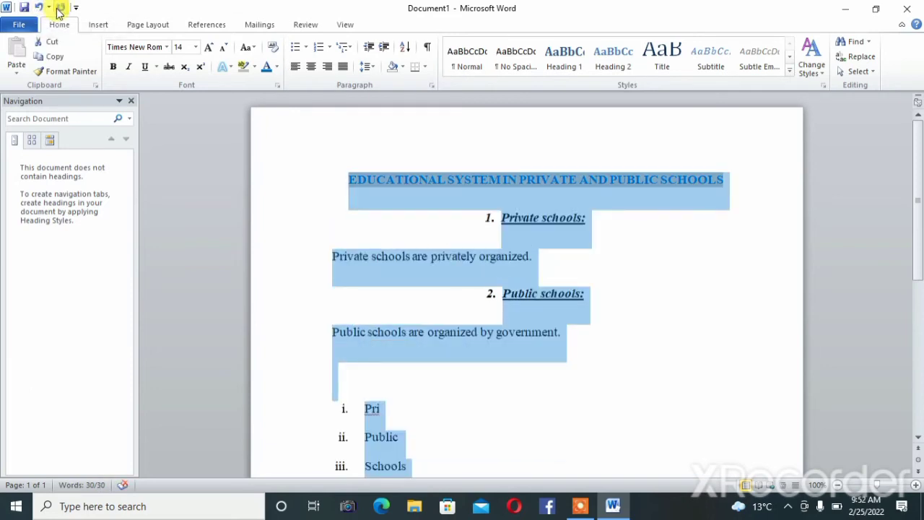
click(764, 265)
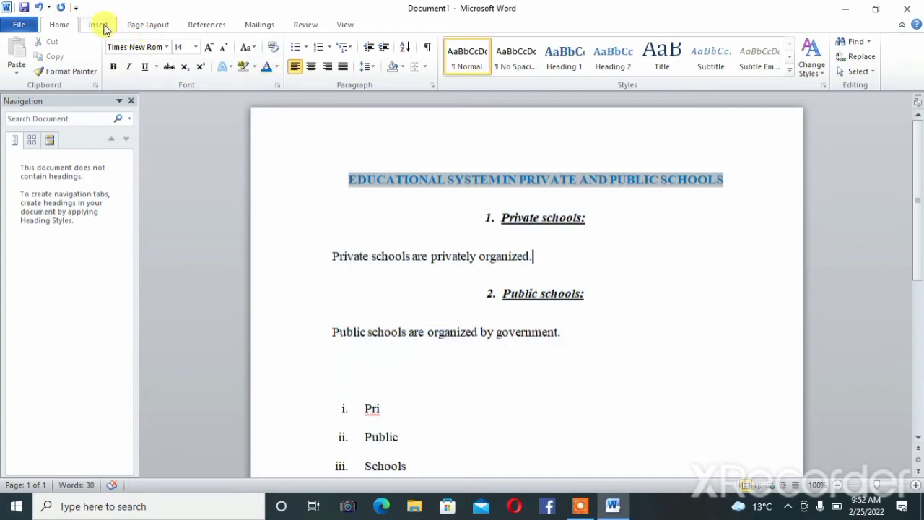
- Look through the Insert, Page Layout and References ribbon features
click(99, 25)
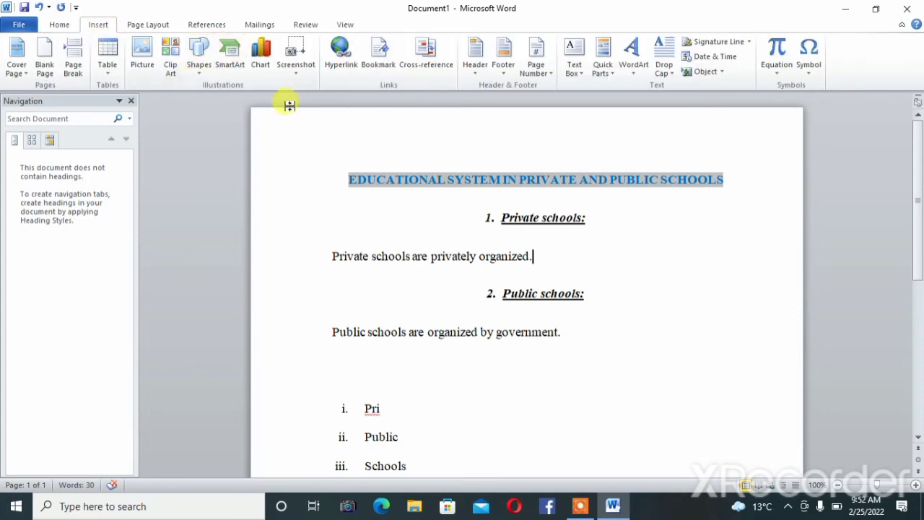
click(149, 26)
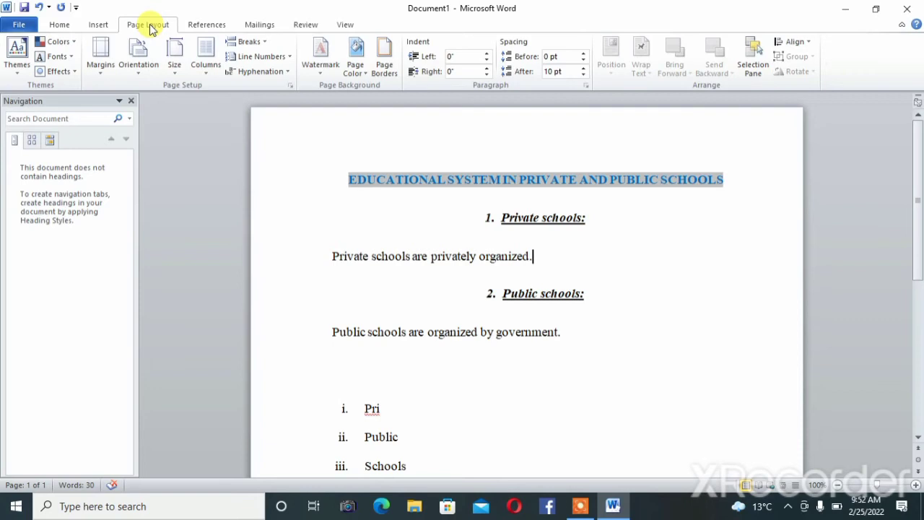
click(204, 28)
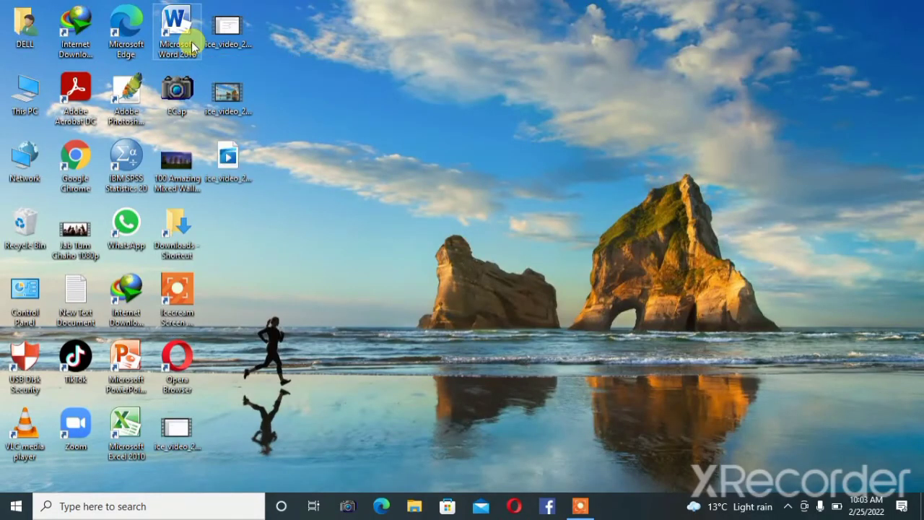
- Launch Microsoft Word 2010 from its desktop shortcut to get a blank Document1
double_click(191, 42)
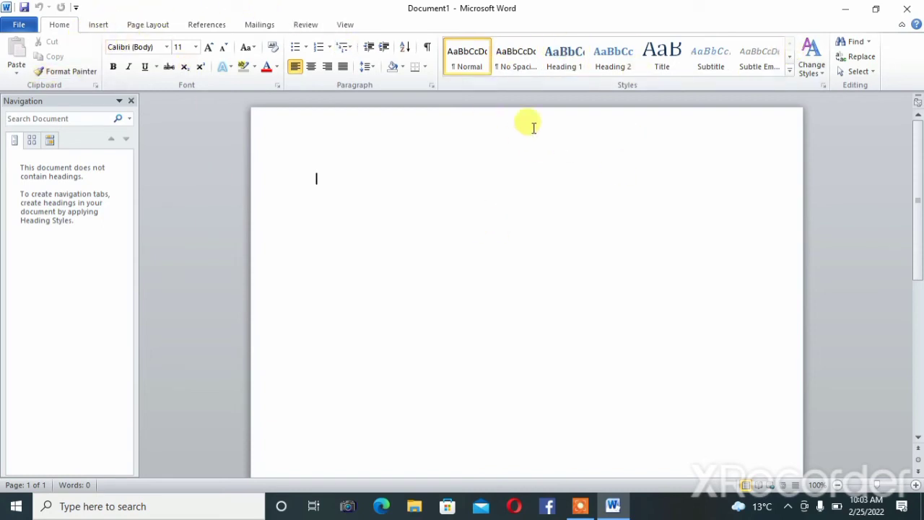
- Dismiss the blank page's shortcut menu and display the Insert ribbon features
right_click(584, 196)
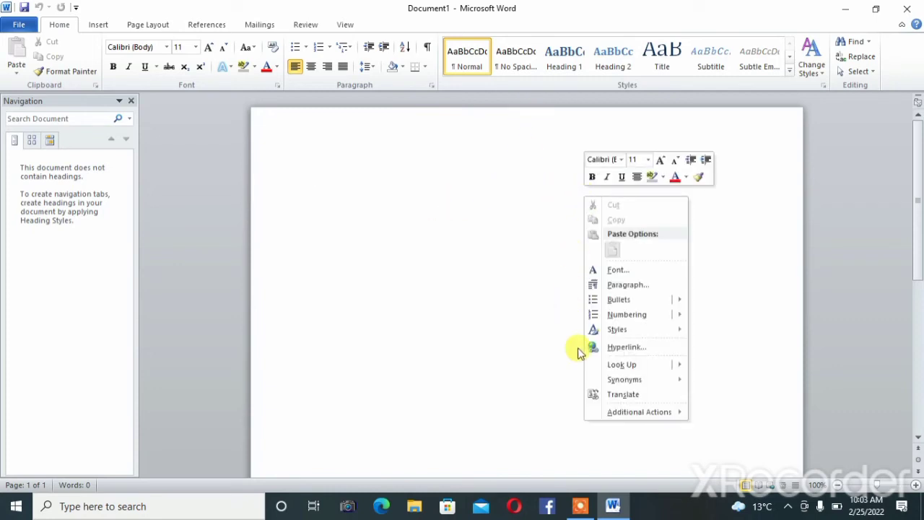
mouse_move(621, 299)
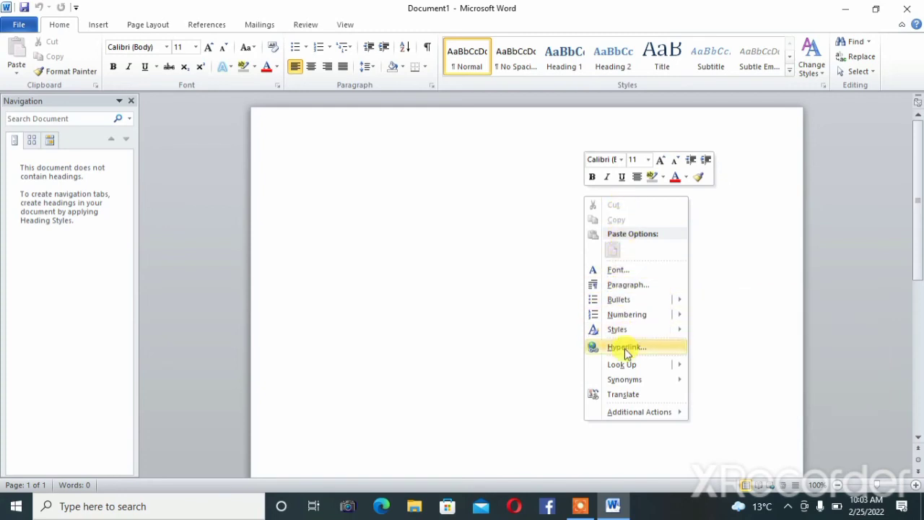
click(406, 209)
click(96, 29)
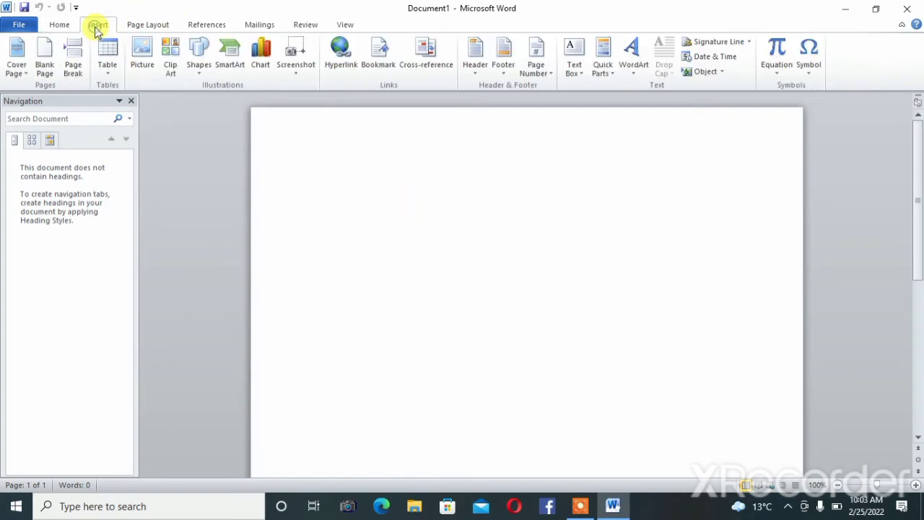
- Scroll through the Built-In Cover Page gallery without inserting a design
click(31, 77)
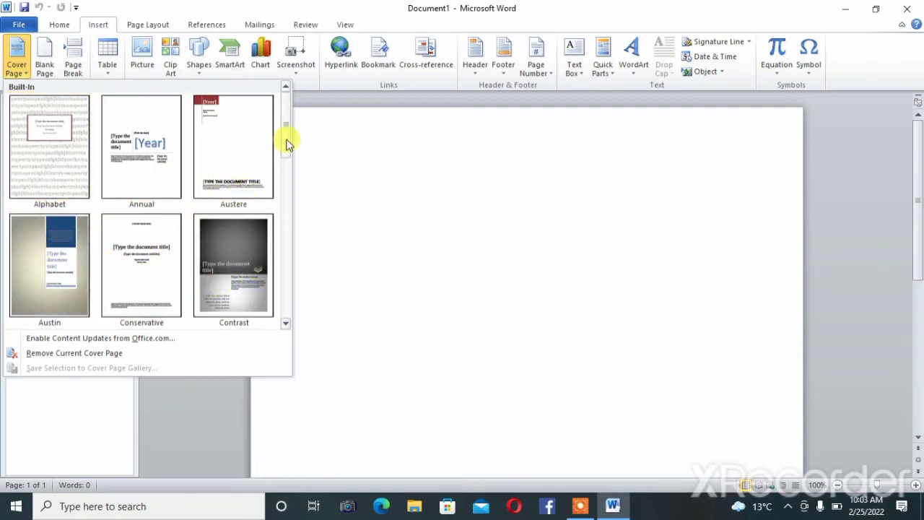
mouse_move(286, 145)
mouse_down()
mouse_move(291, 304)
mouse_move(296, 138)
mouse_up()
- Dismiss the Cover Page gallery, insert a Blank Page and a Page Break, and return to page 1
click(310, 169)
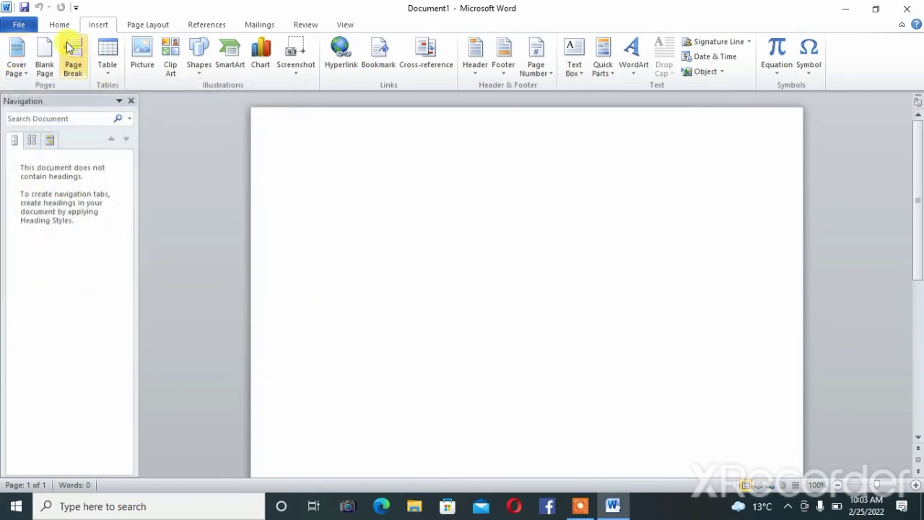
click(48, 79)
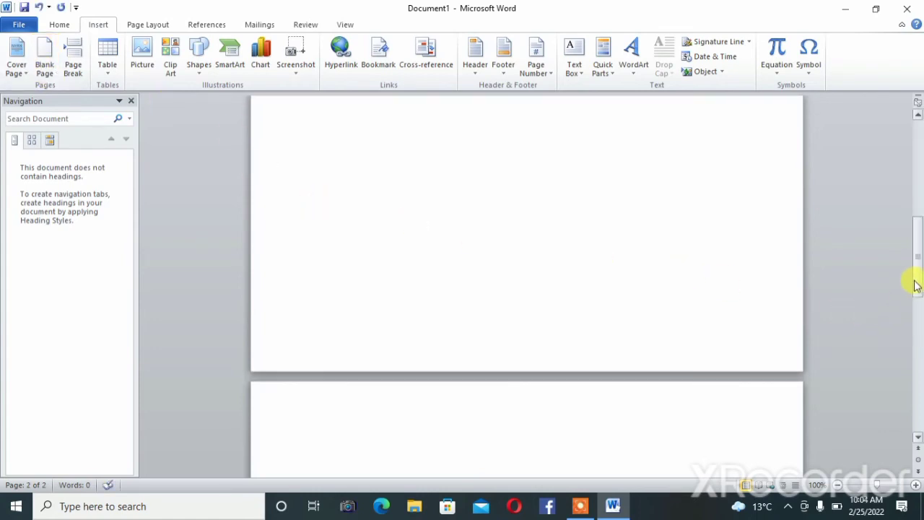
mouse_move(917, 282)
mouse_down()
mouse_move(920, 220)
mouse_move(920, 354)
mouse_up()
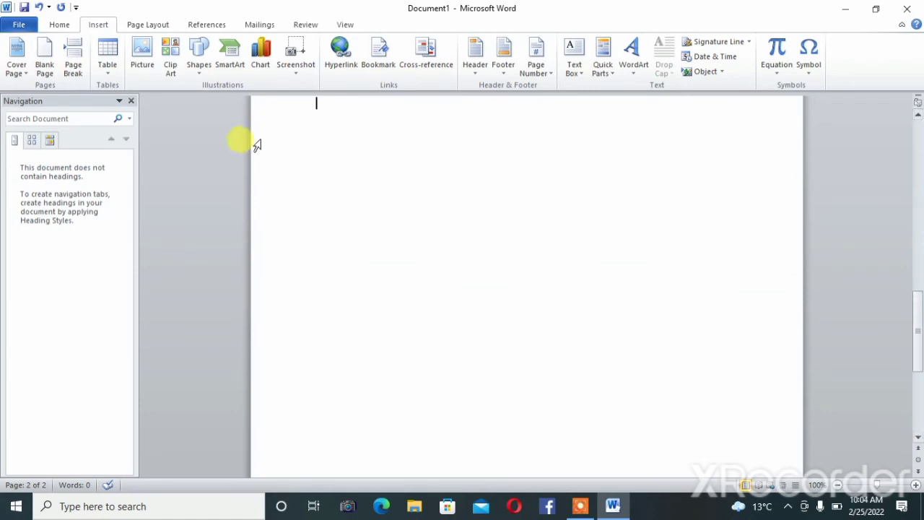
click(80, 68)
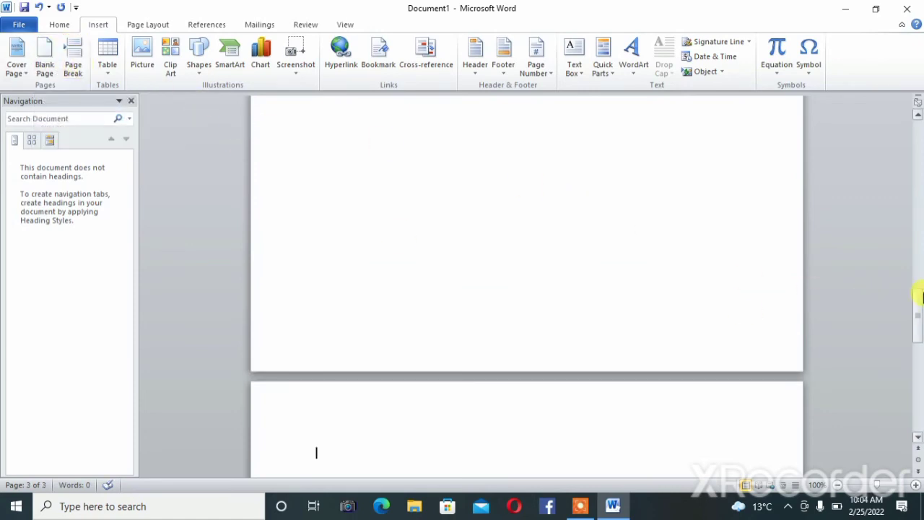
drag(915, 303, 911, 171)
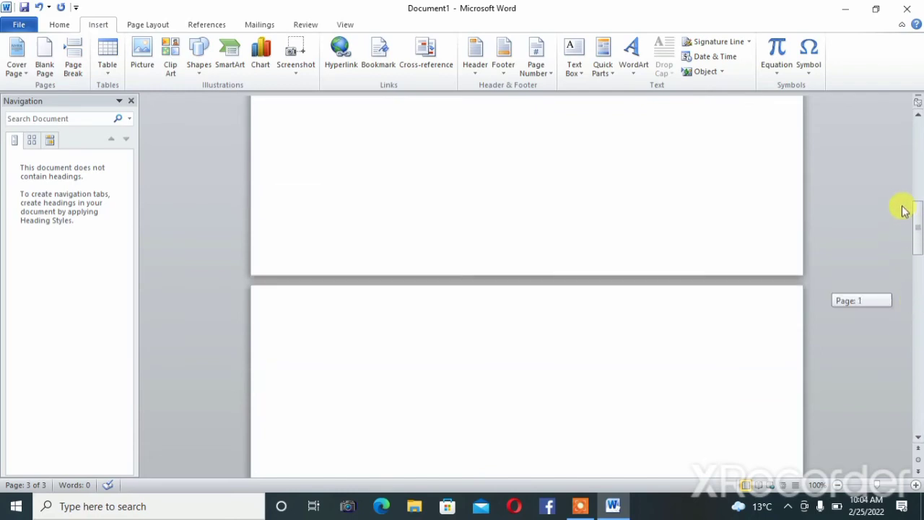
mouse_move(920, 180)
mouse_down()
mouse_move(921, 389)
mouse_move(919, 119)
mouse_up()
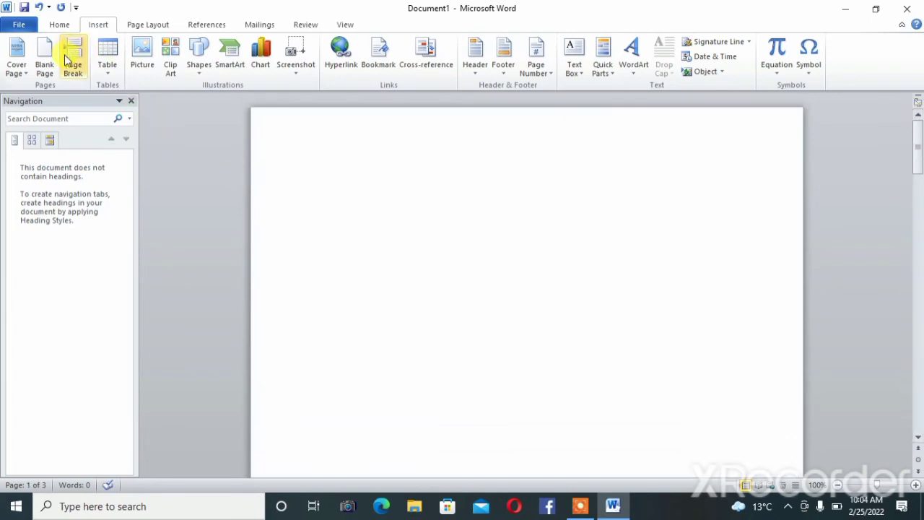
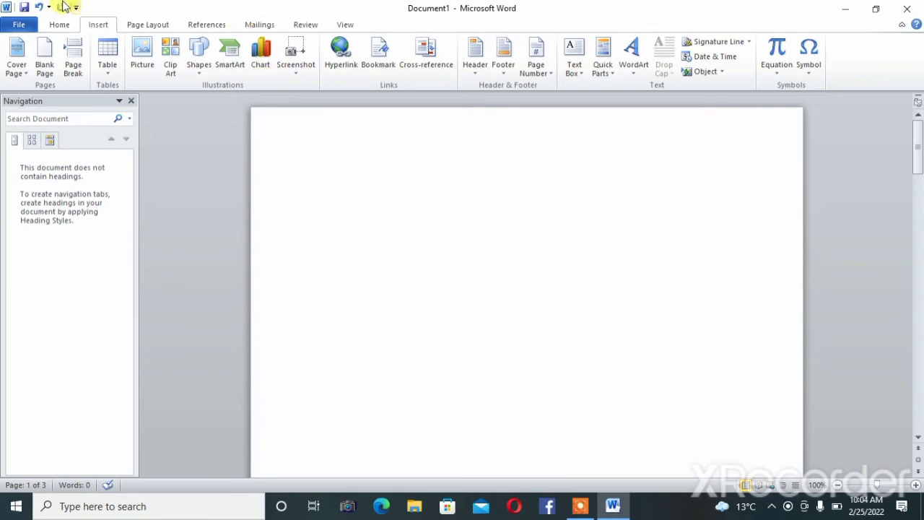
- Pick Draw Table from the Insert Table menu, after backing out of the table size settings
click(110, 77)
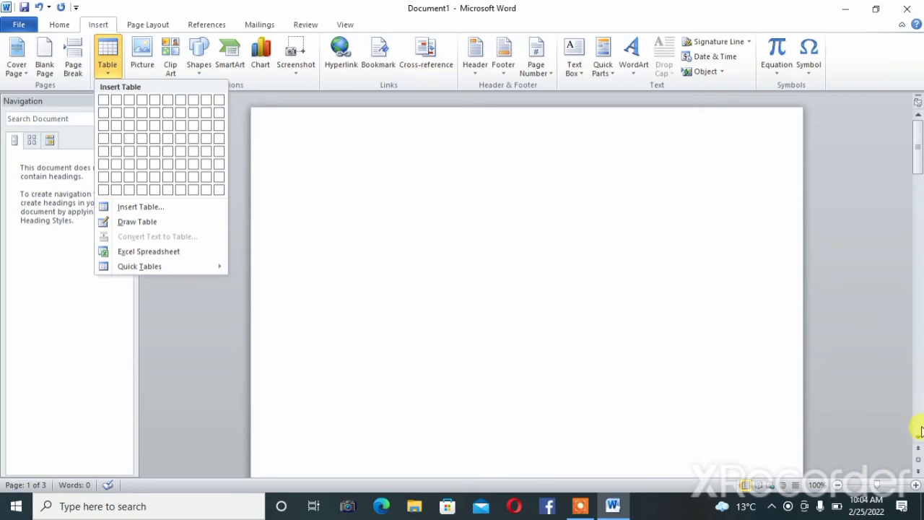
click(918, 162)
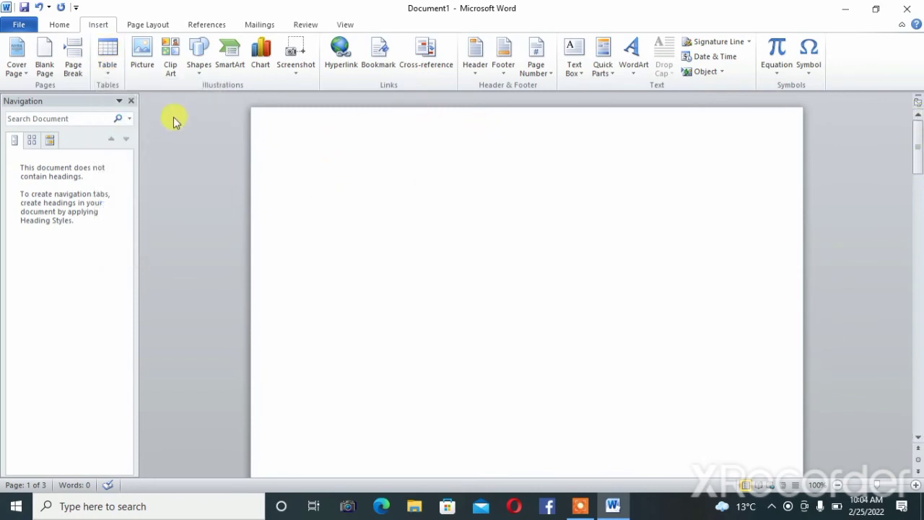
click(108, 68)
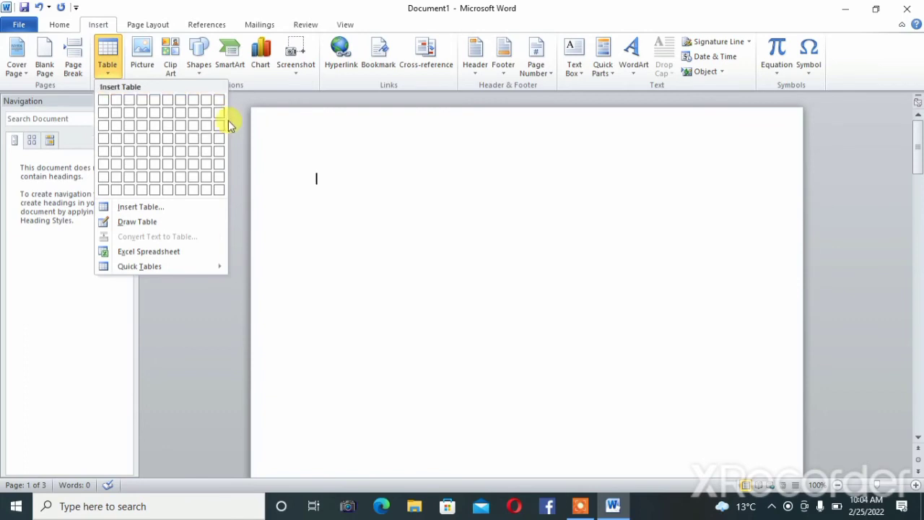
click(140, 208)
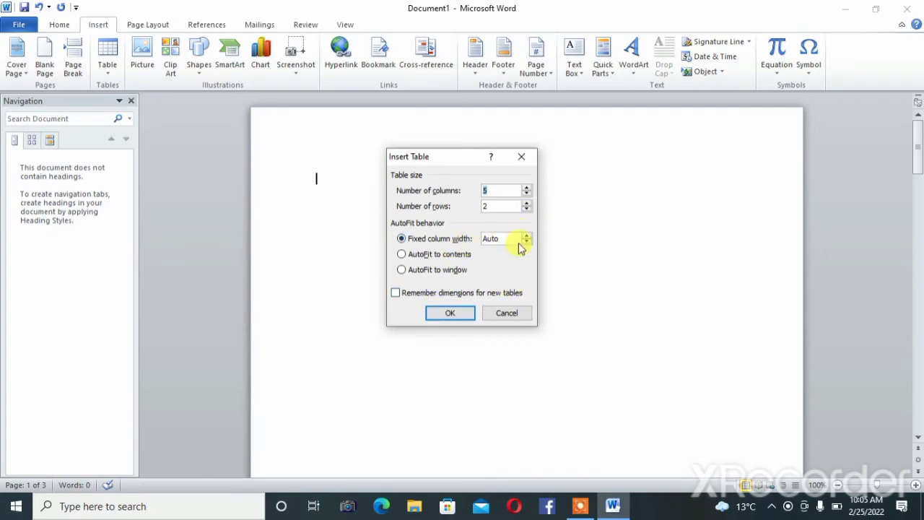
click(519, 155)
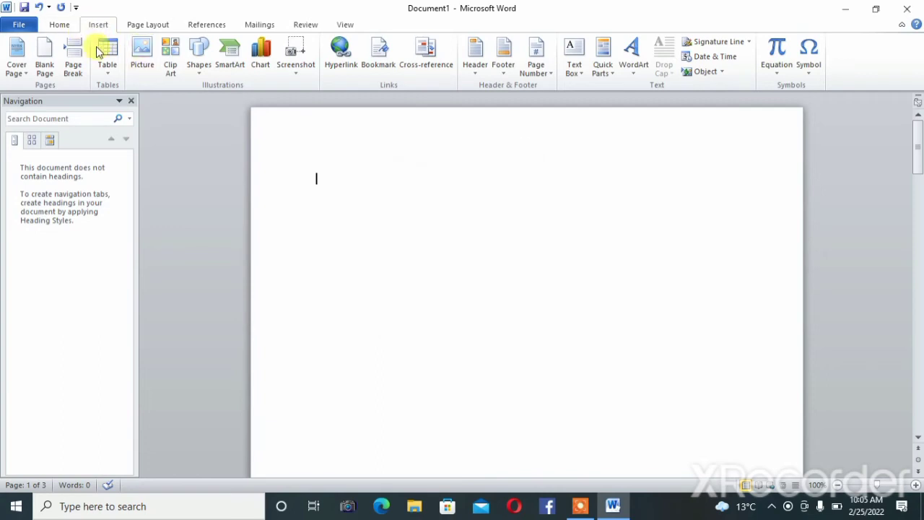
click(110, 68)
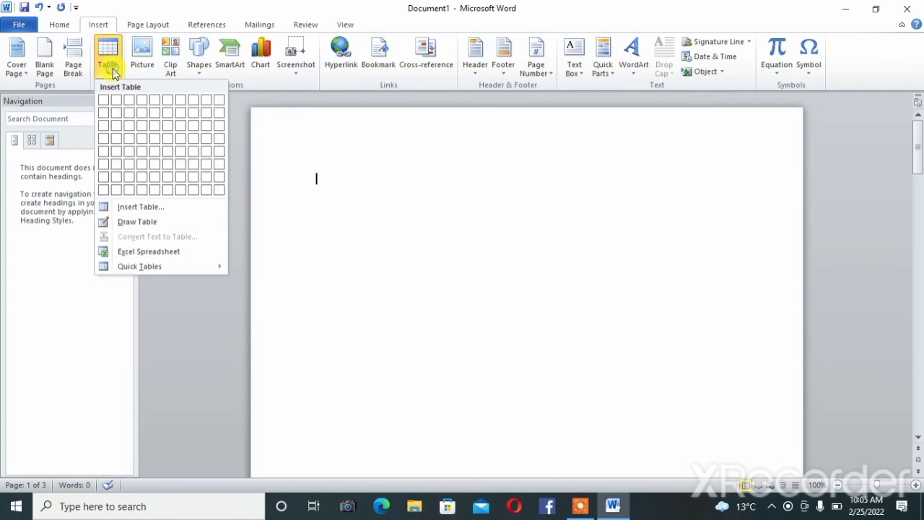
click(128, 222)
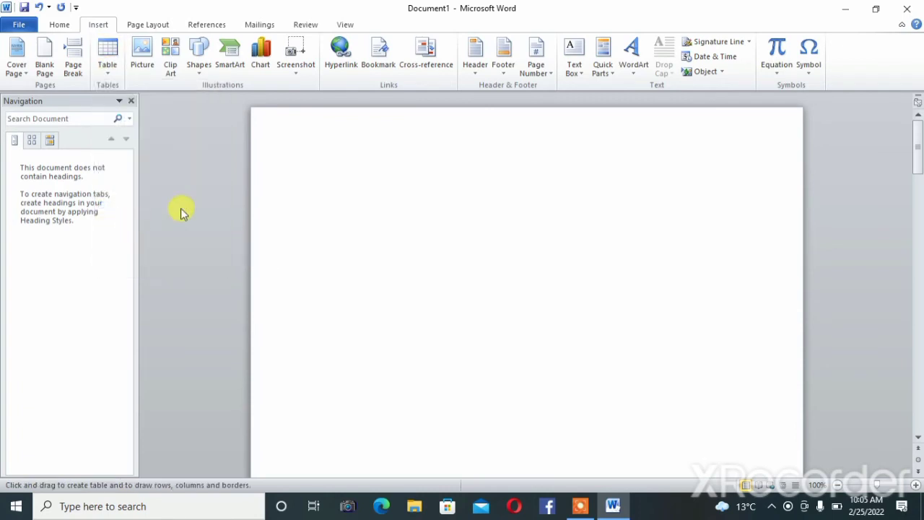
key(Escape)
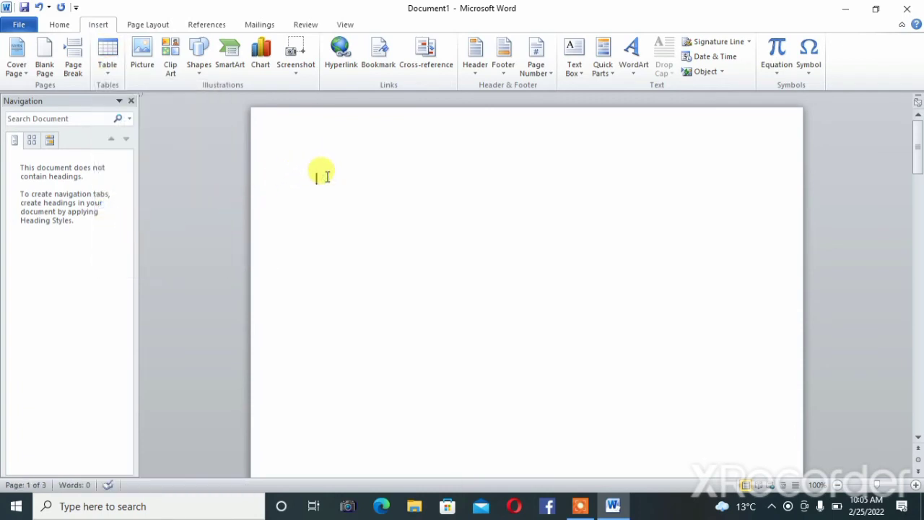
click(104, 77)
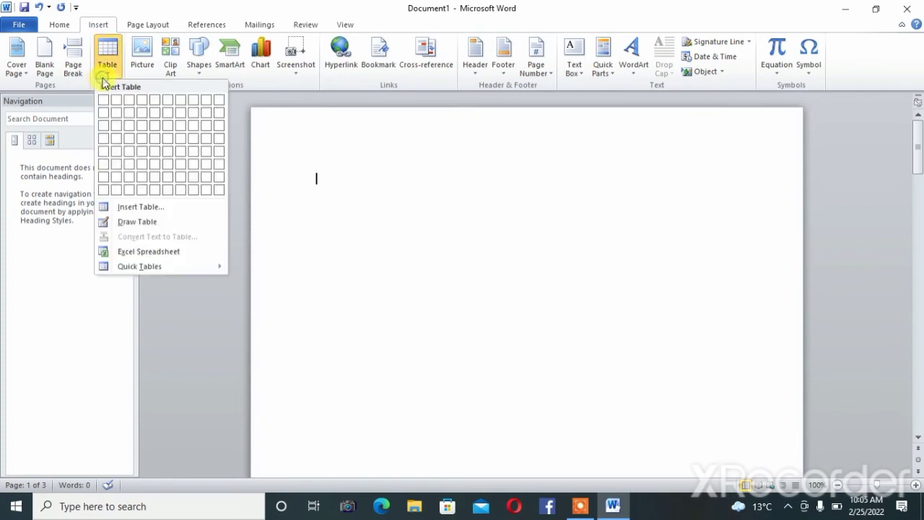
click(138, 221)
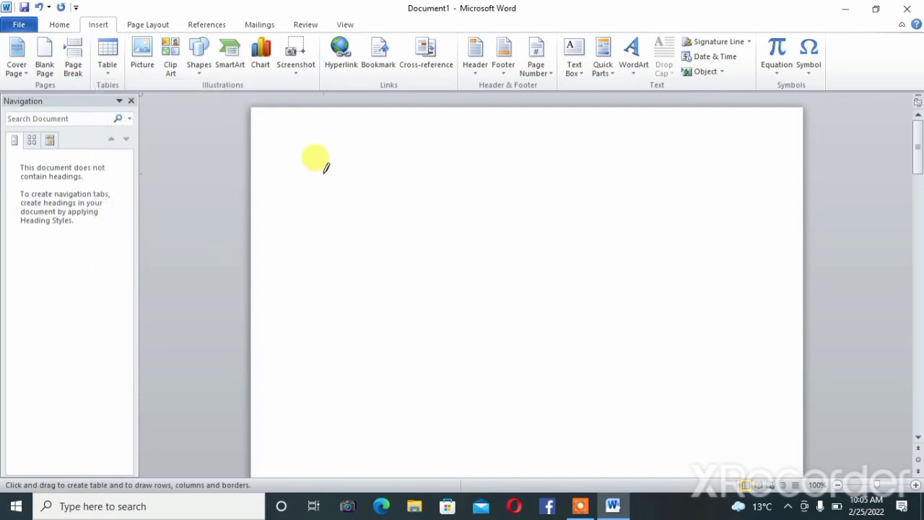
- Draw the table's outer border and five column dividers, redoing a stray first divider
mouse_move(324, 174)
mouse_down()
mouse_move(531, 262)
mouse_move(729, 272)
mouse_up()
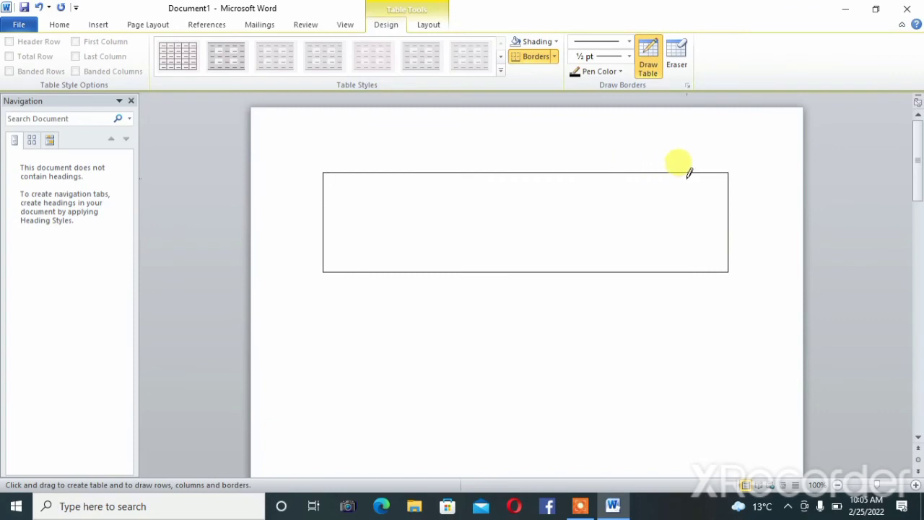
drag(688, 173, 686, 272)
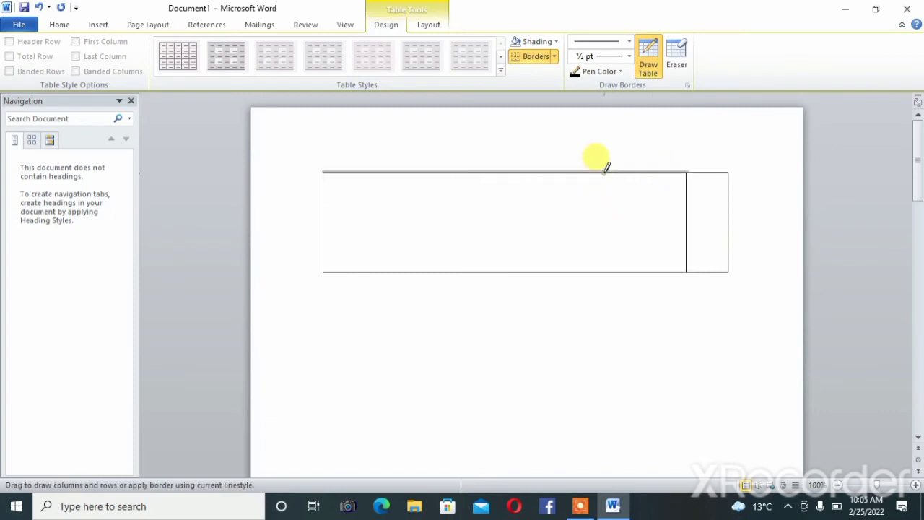
drag(605, 172, 605, 238)
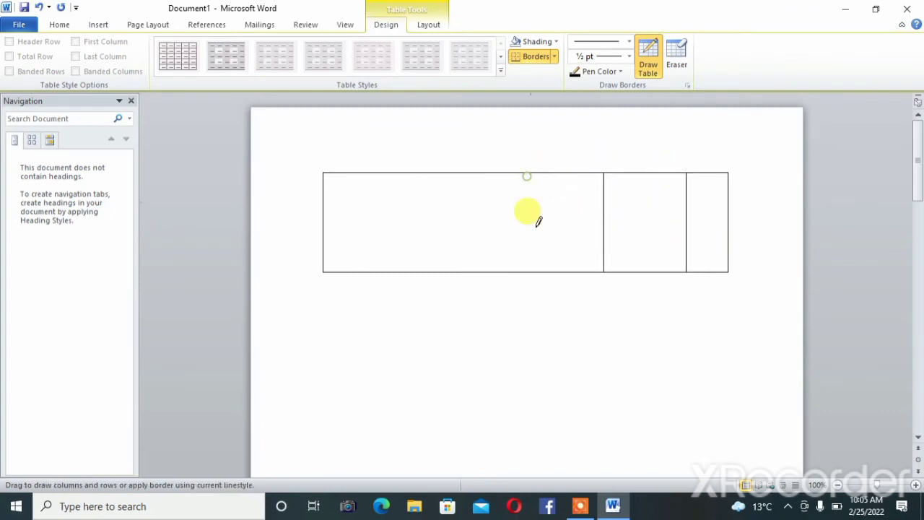
drag(527, 176, 540, 249)
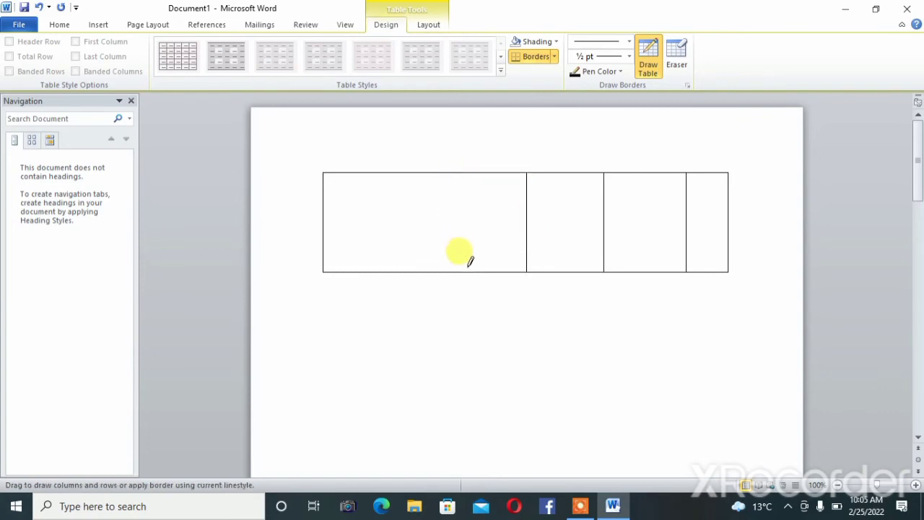
drag(455, 270, 453, 174)
drag(369, 172, 383, 248)
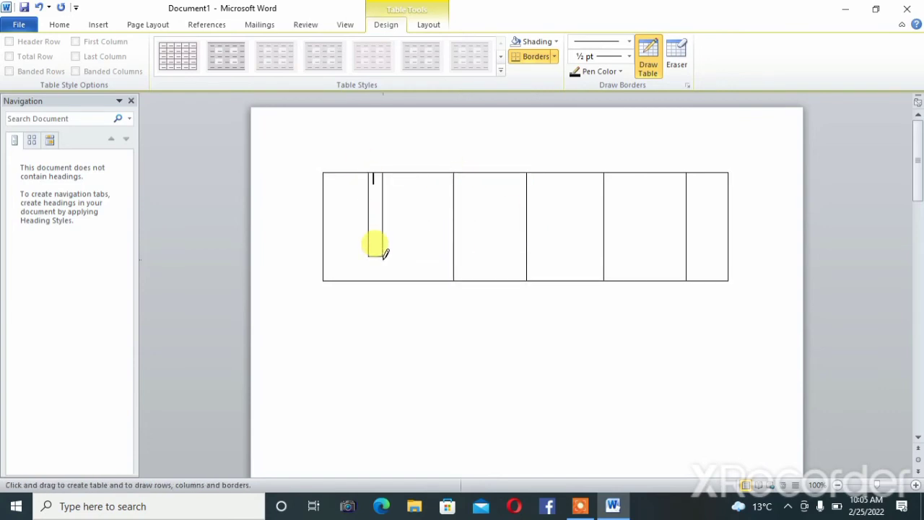
click(39, 7)
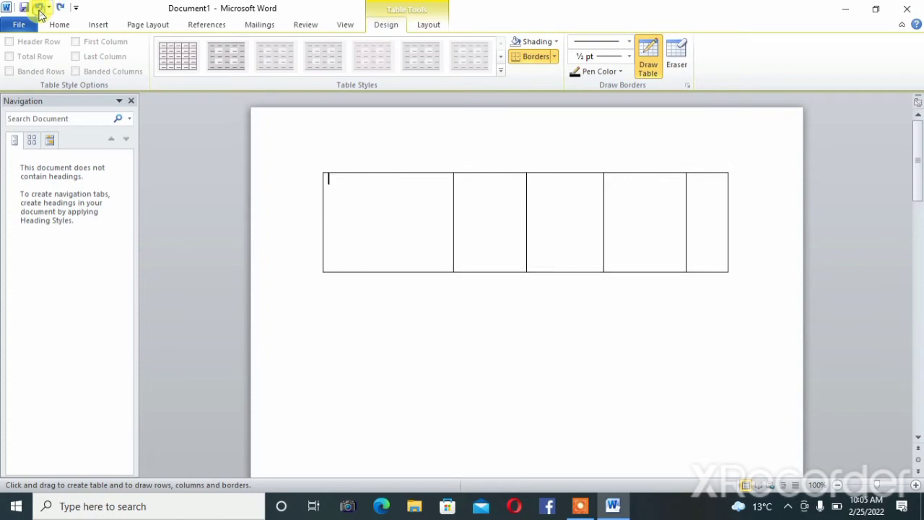
drag(367, 173, 371, 253)
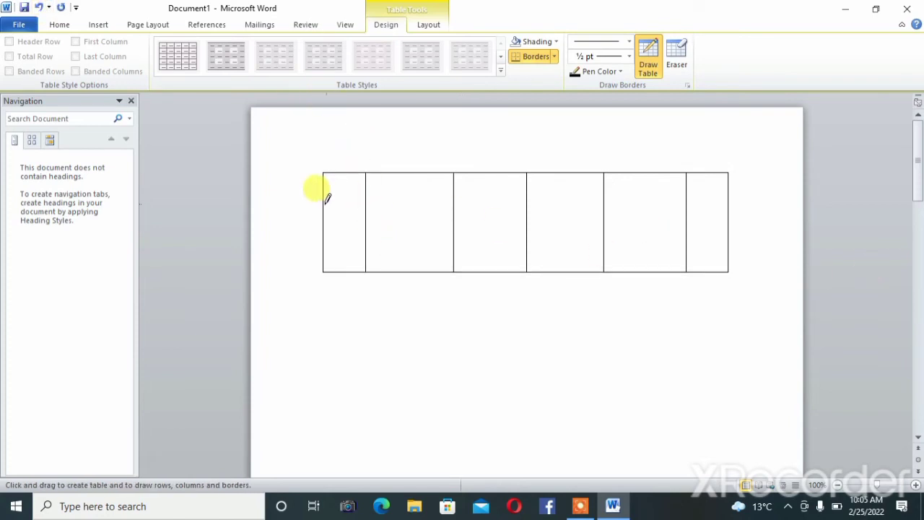
- Draw two row lines to make three rows, leaving the cells unshaded
drag(321, 194, 659, 202)
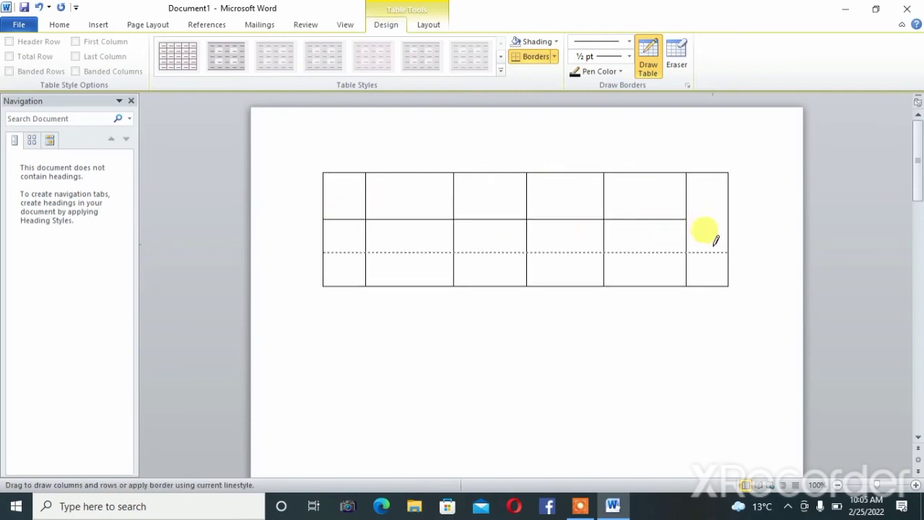
drag(710, 230, 713, 238)
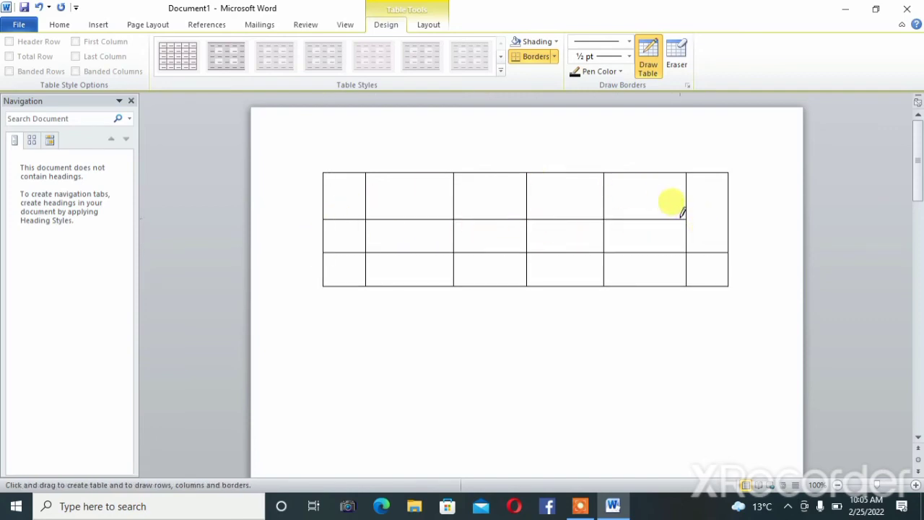
drag(671, 209, 713, 211)
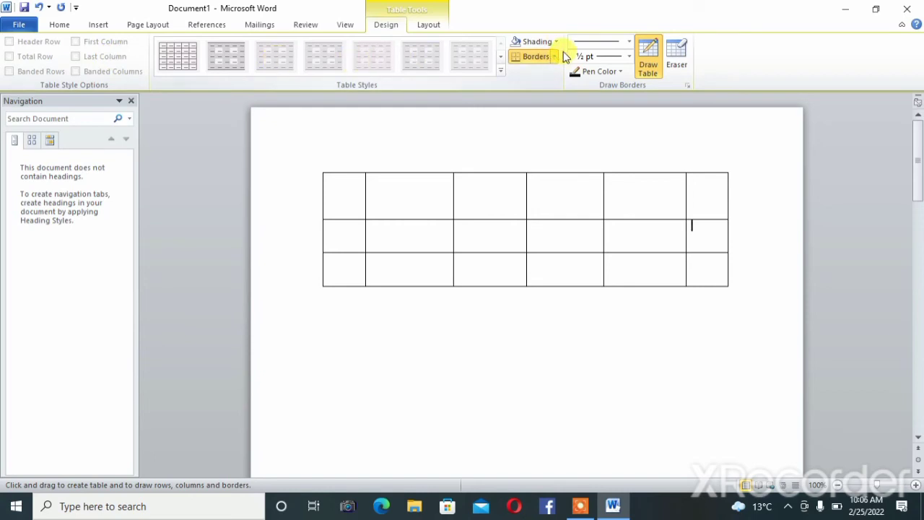
click(556, 42)
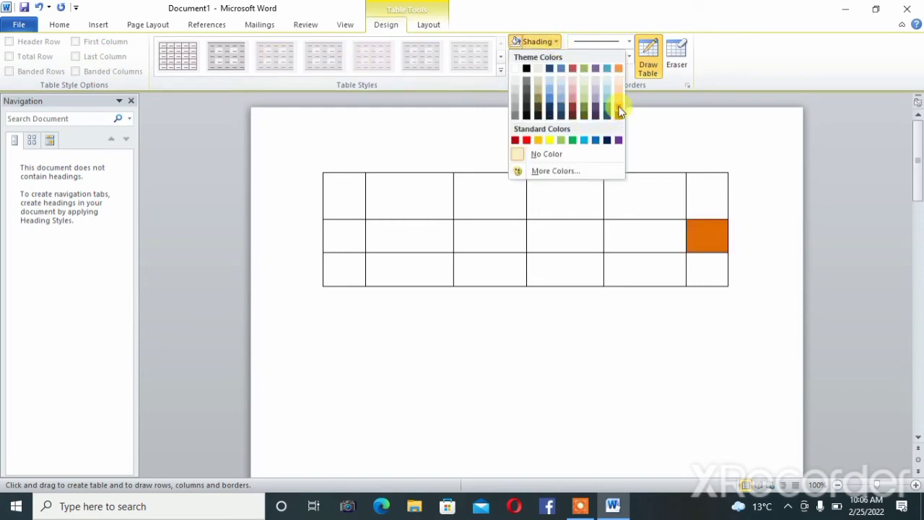
click(679, 123)
- Erase the last column's row lines and its surrounding borders with the Eraser
click(679, 63)
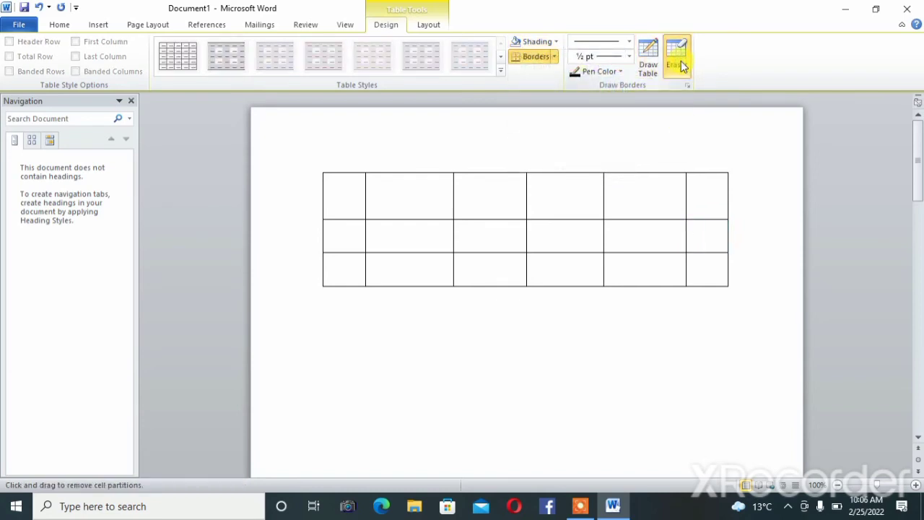
click(683, 65)
click(682, 65)
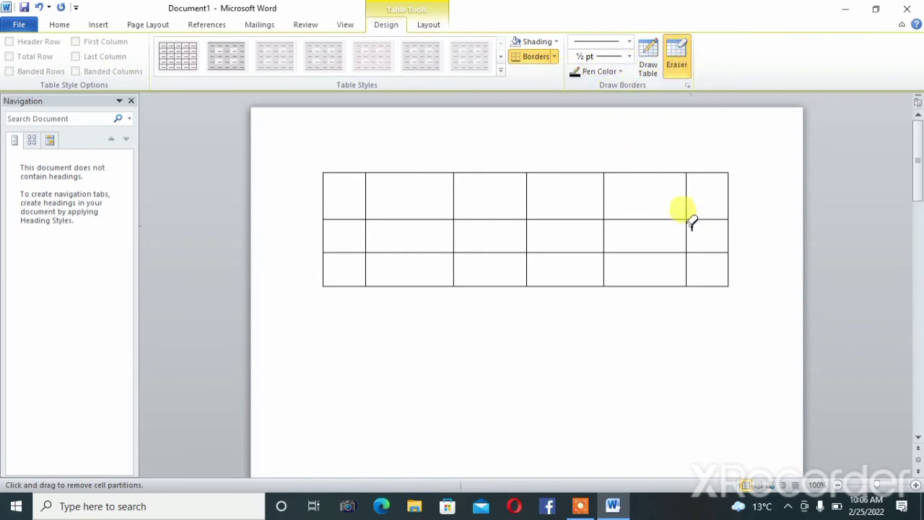
drag(691, 224, 719, 276)
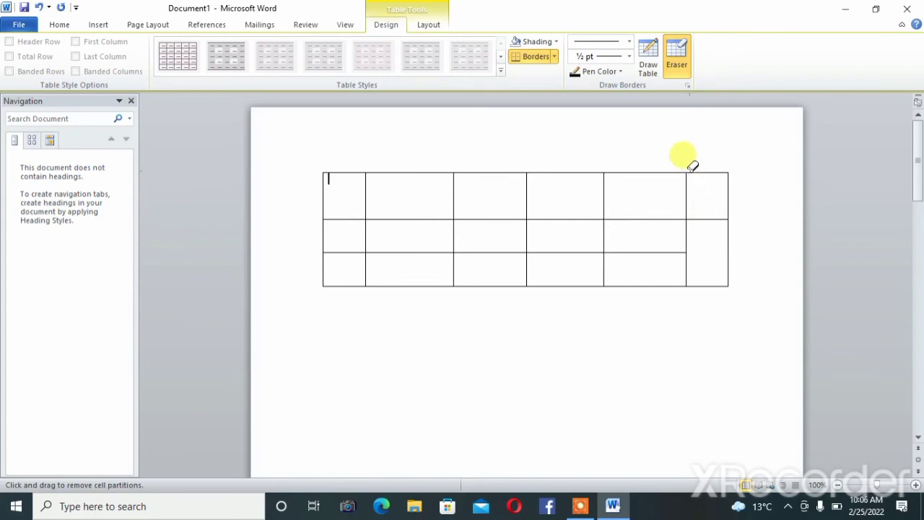
drag(693, 166, 677, 282)
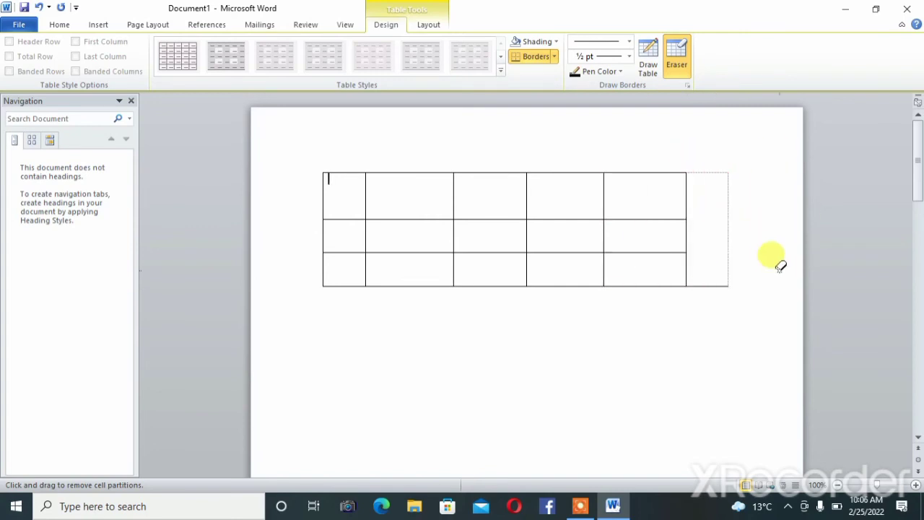
click(729, 187)
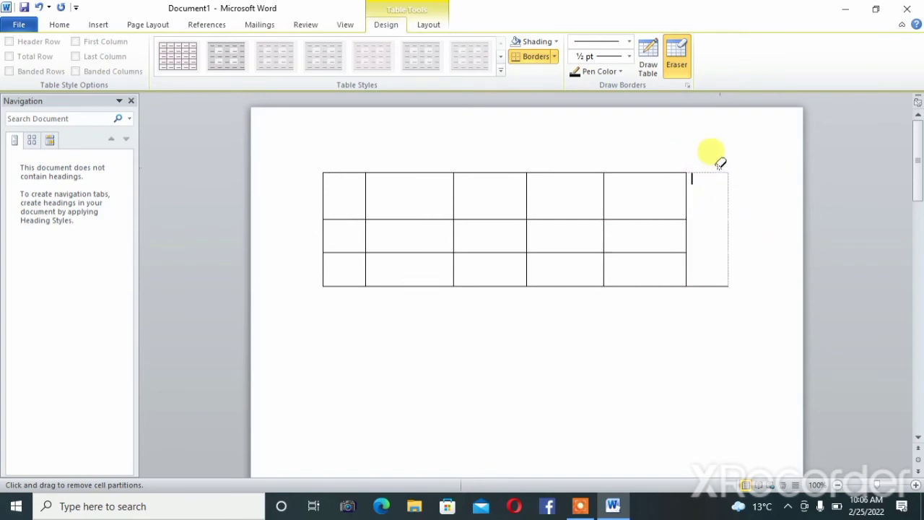
drag(720, 165, 713, 170)
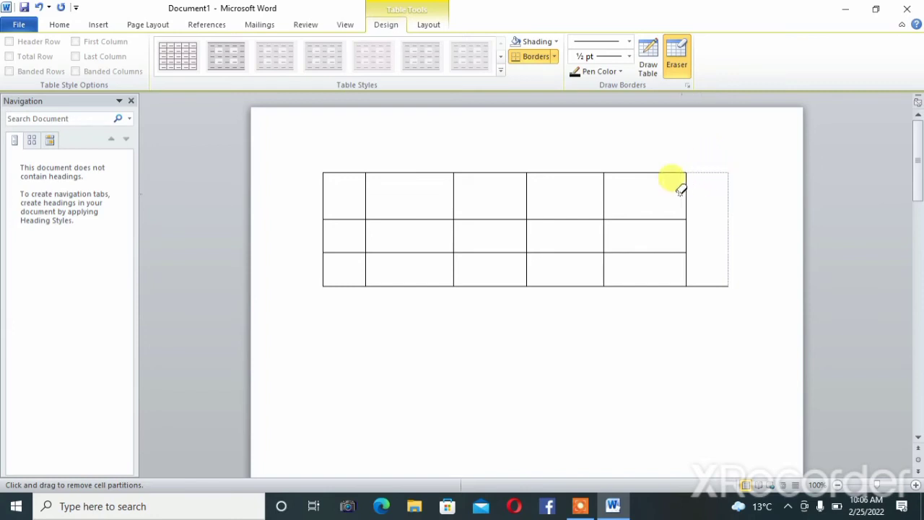
drag(688, 195, 687, 195)
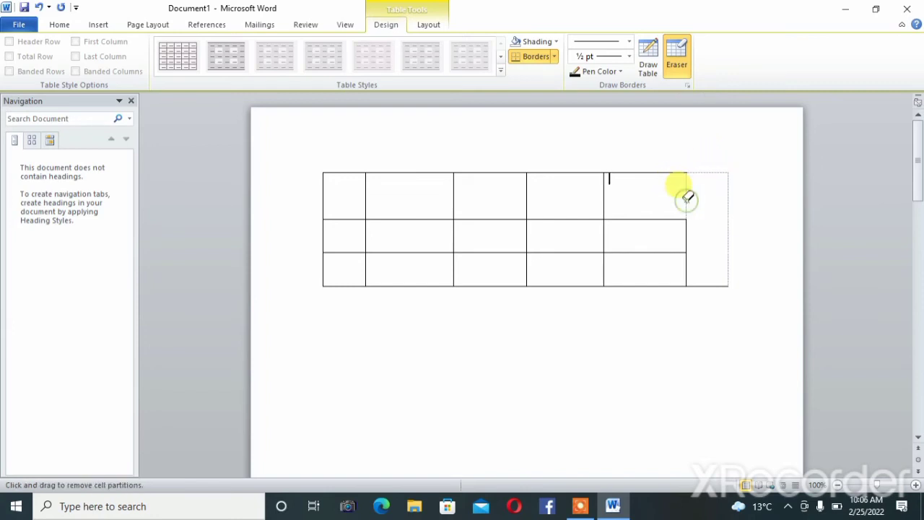
drag(691, 253, 829, 217)
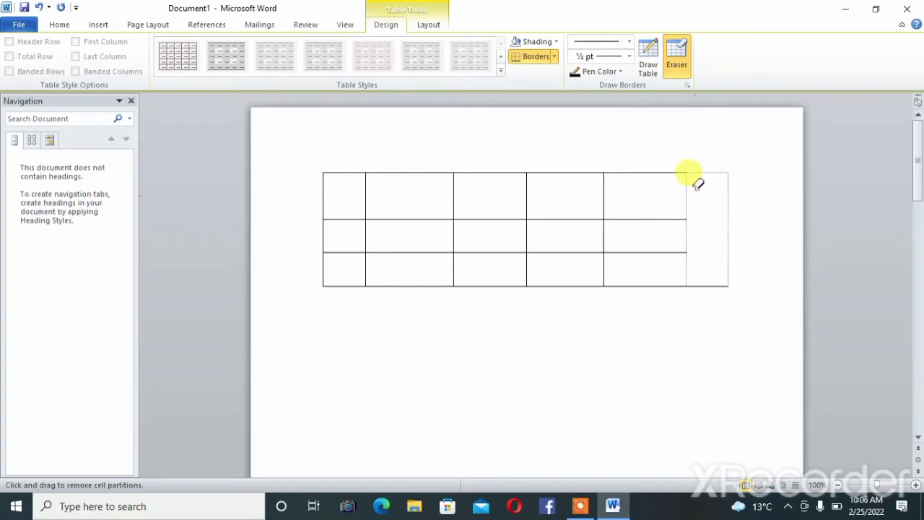
- Redraw the right outer border, the last column divider, and two row lines across it
click(653, 77)
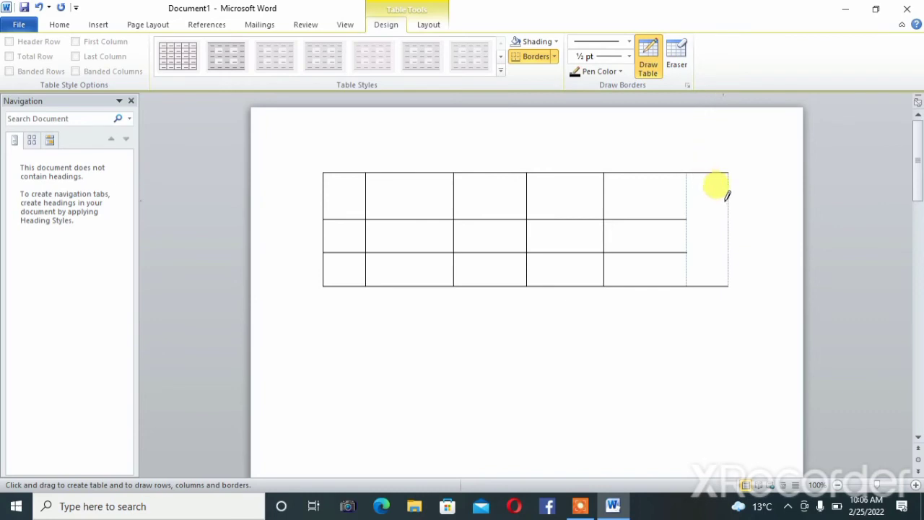
drag(730, 196, 723, 191)
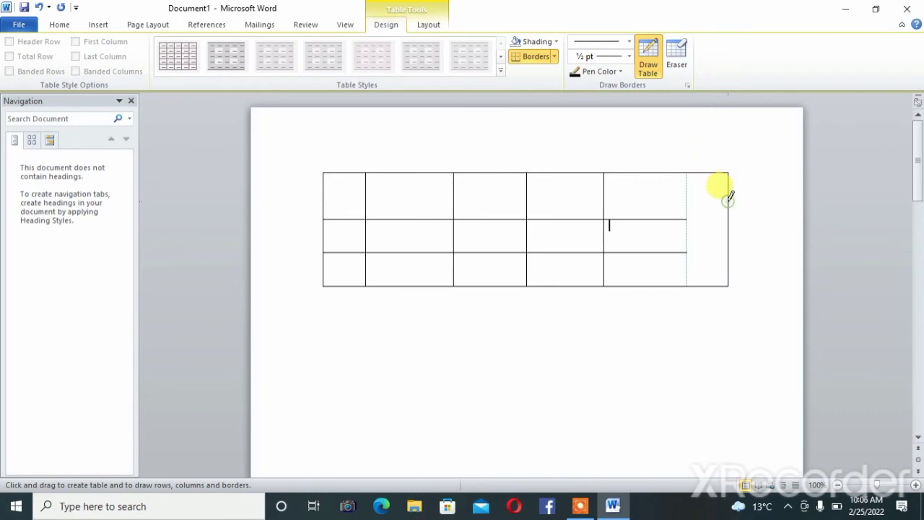
click(687, 273)
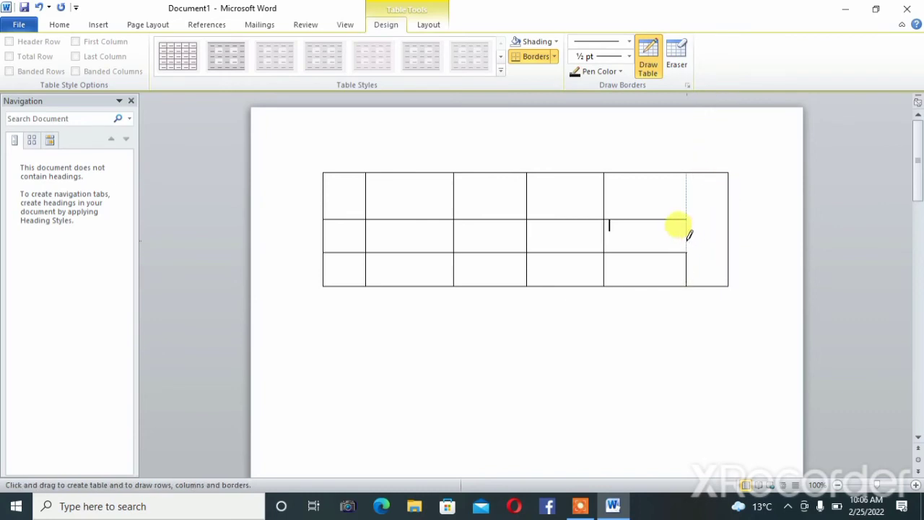
click(687, 196)
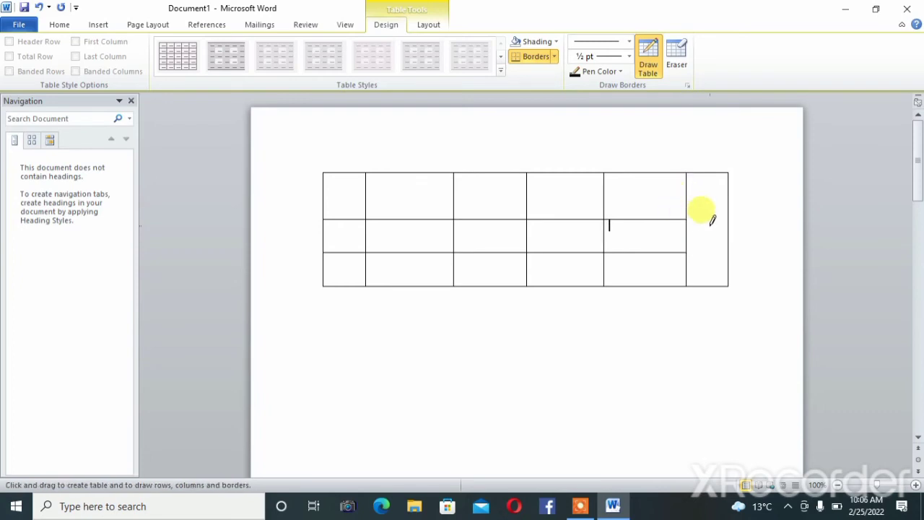
drag(692, 214, 724, 217)
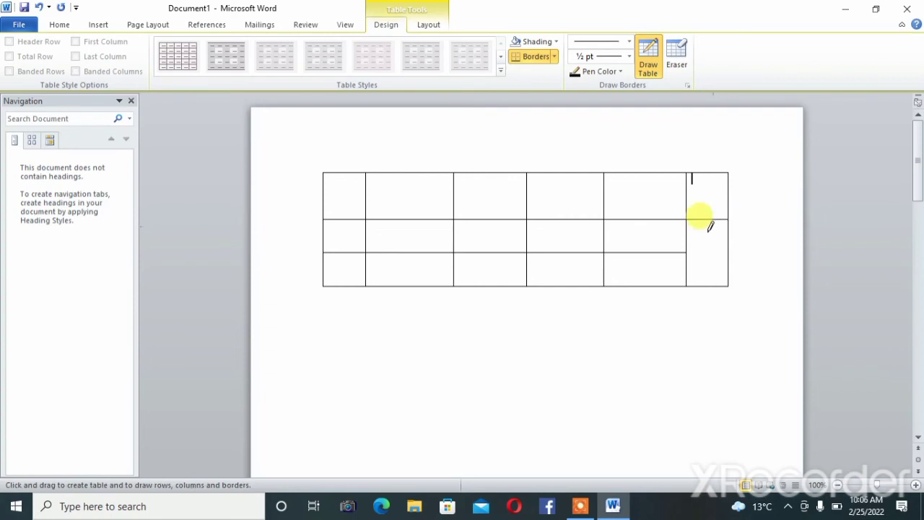
drag(690, 251, 726, 253)
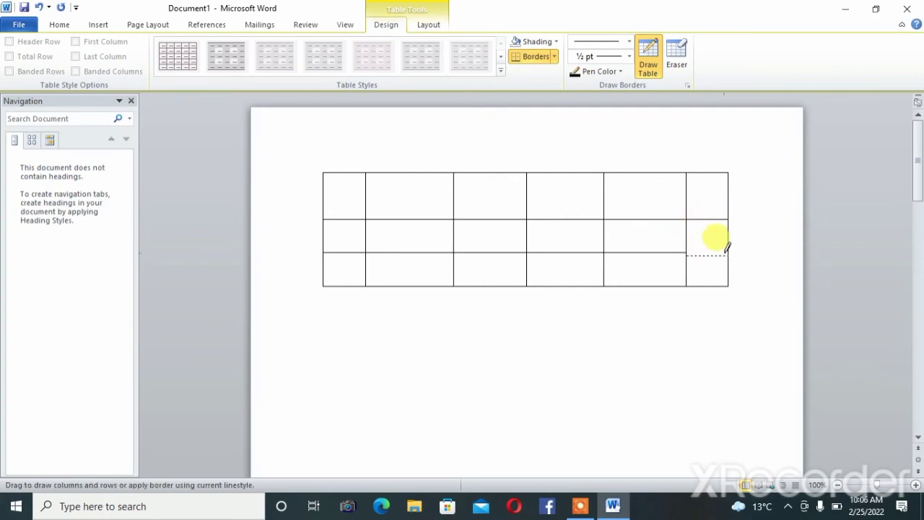
- Set the drawing pen colour to yellow
click(621, 73)
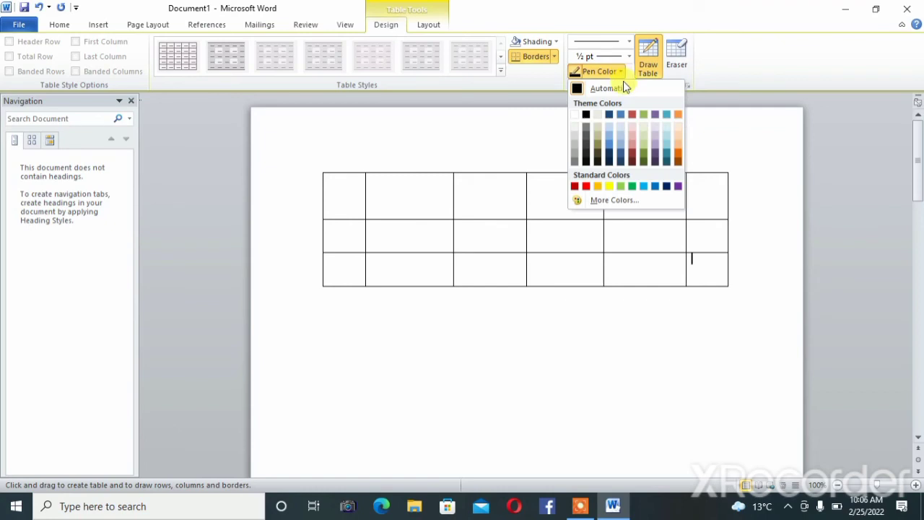
click(621, 159)
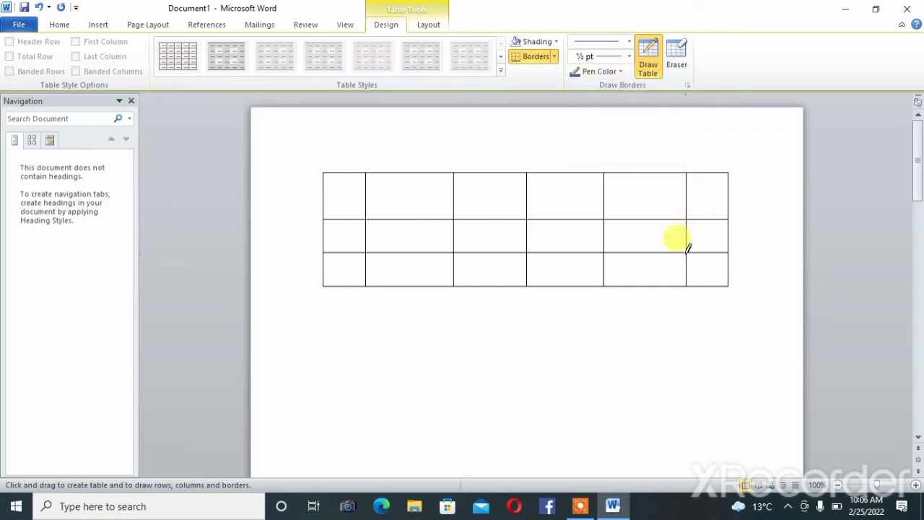
click(687, 252)
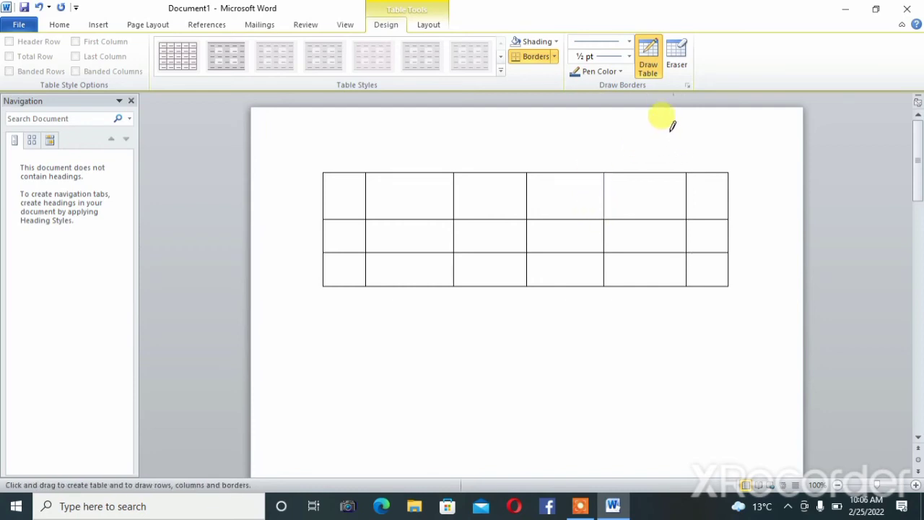
click(620, 73)
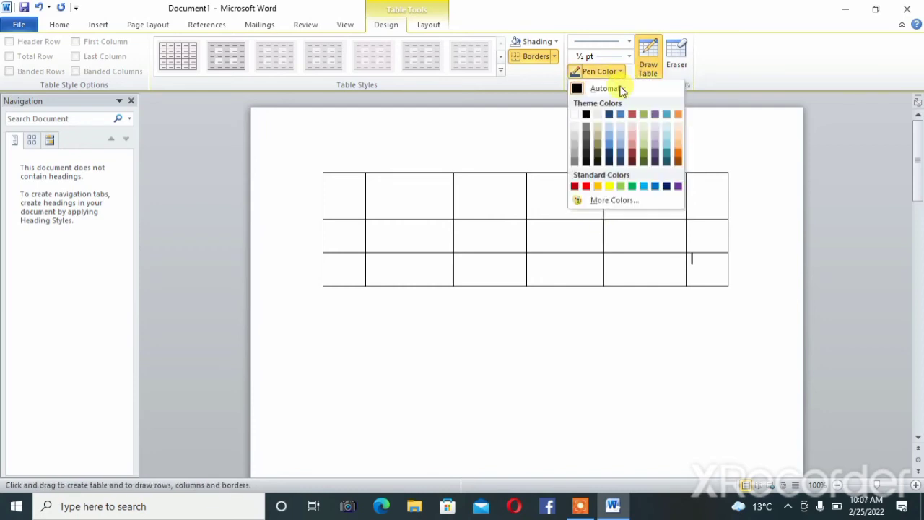
click(611, 187)
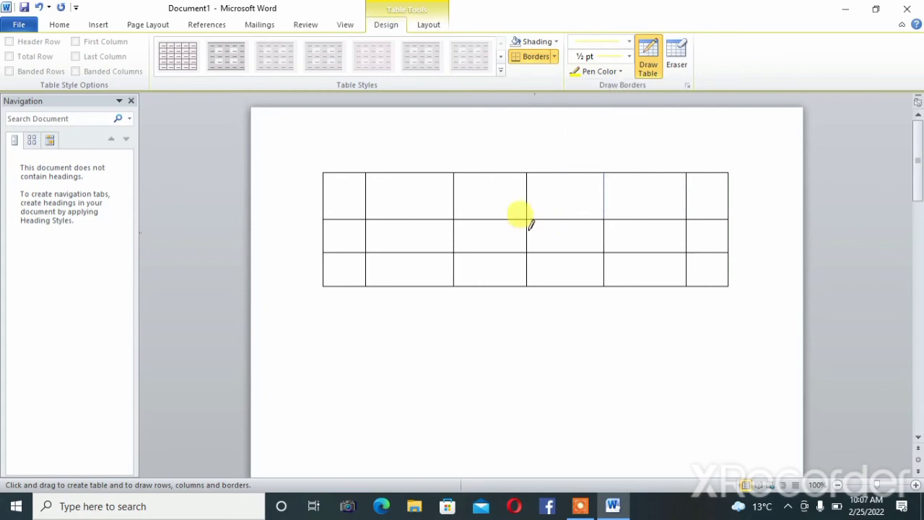
- Redraw the fourth column's top edge and first row divider, and the top over the last columns, in yellow
drag(529, 216, 597, 216)
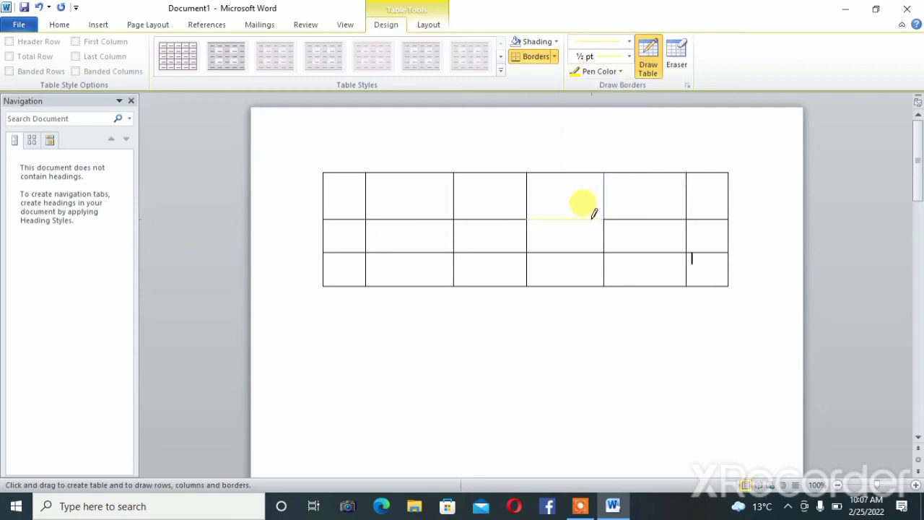
drag(534, 172, 563, 172)
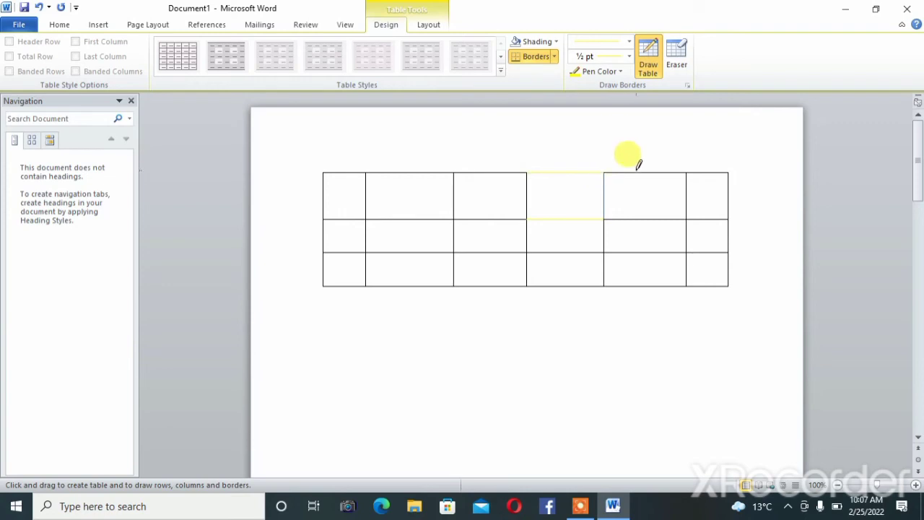
drag(648, 168, 701, 165)
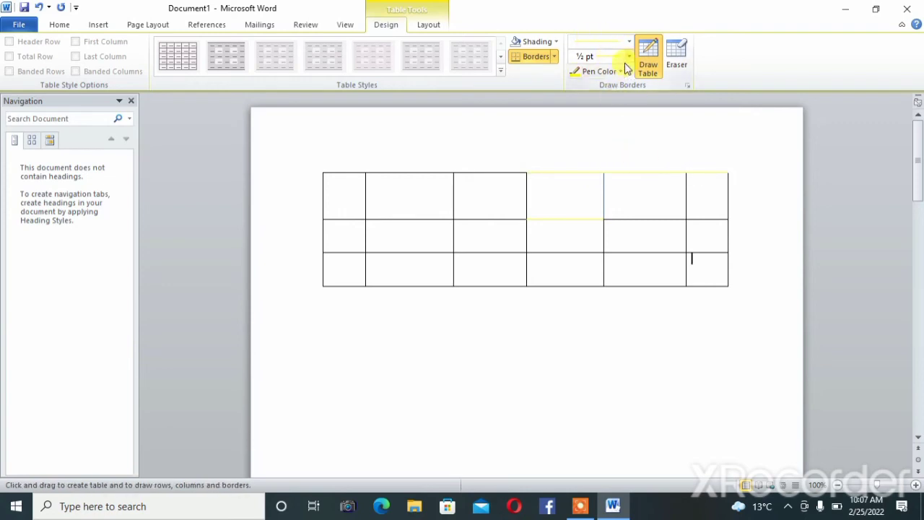
click(555, 58)
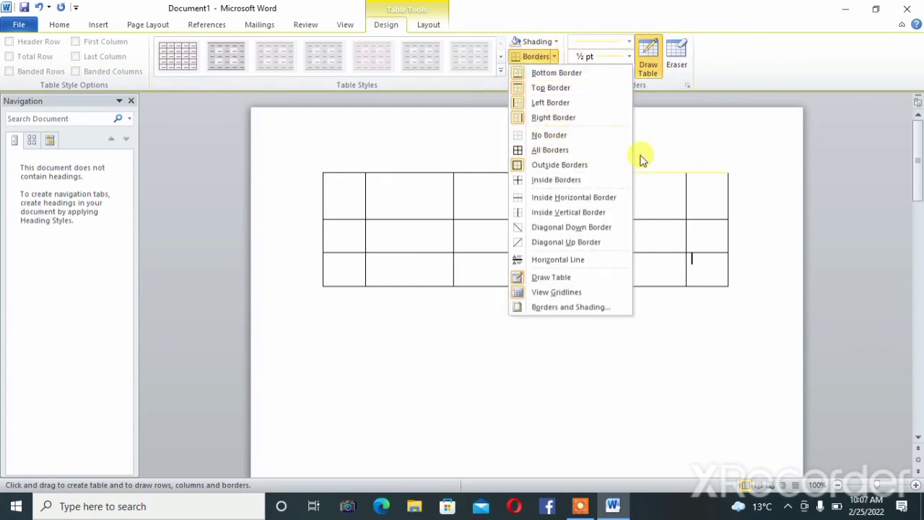
click(711, 161)
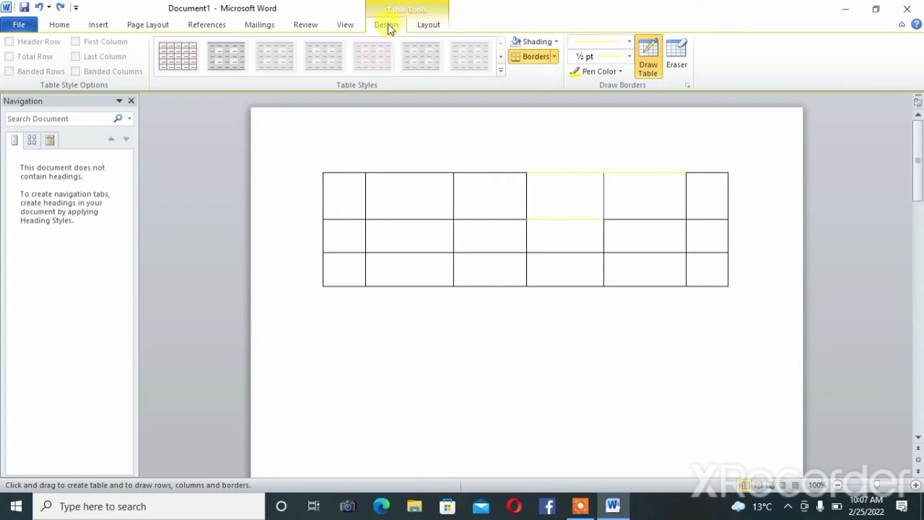
- Show the table Layout tools and look at the Formula and Convert to Text dialogs without applying either
click(428, 28)
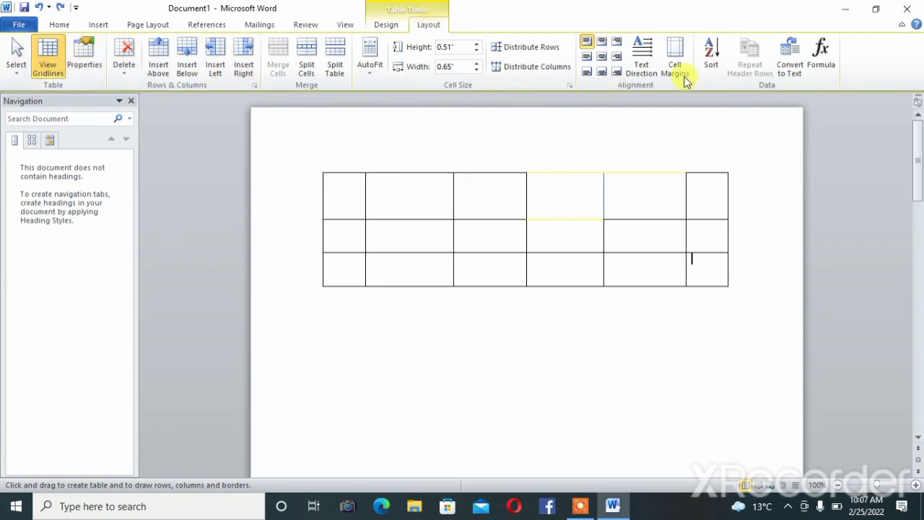
click(823, 68)
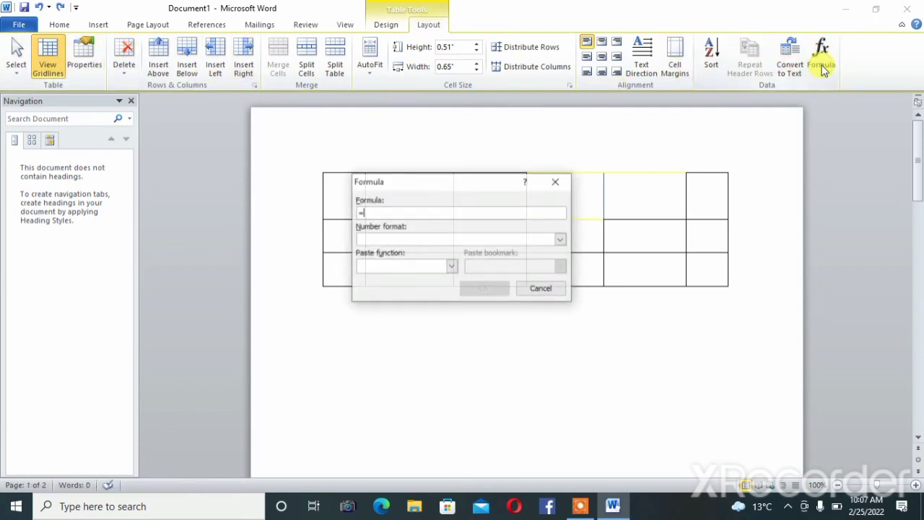
click(562, 182)
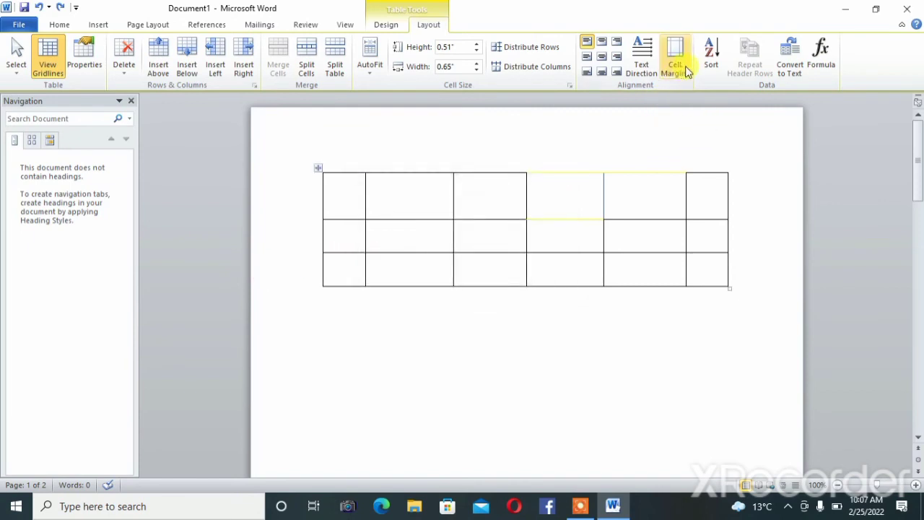
click(800, 70)
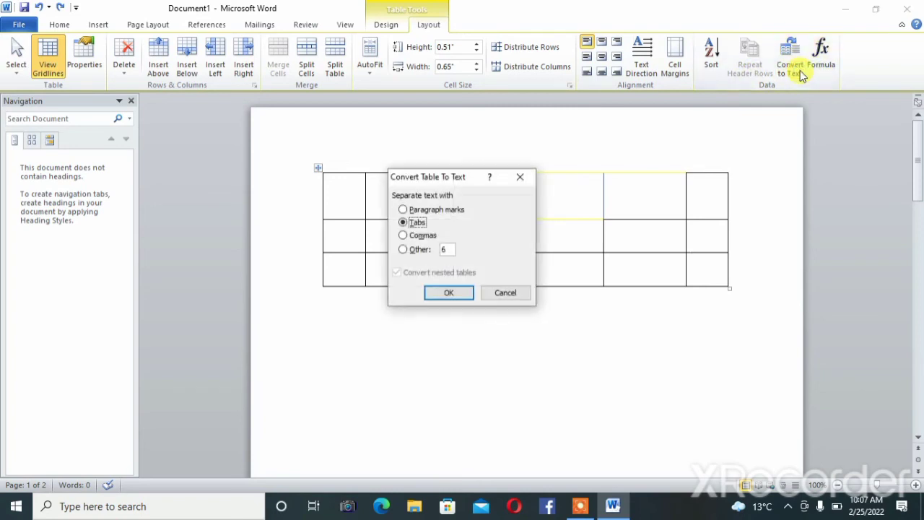
click(527, 175)
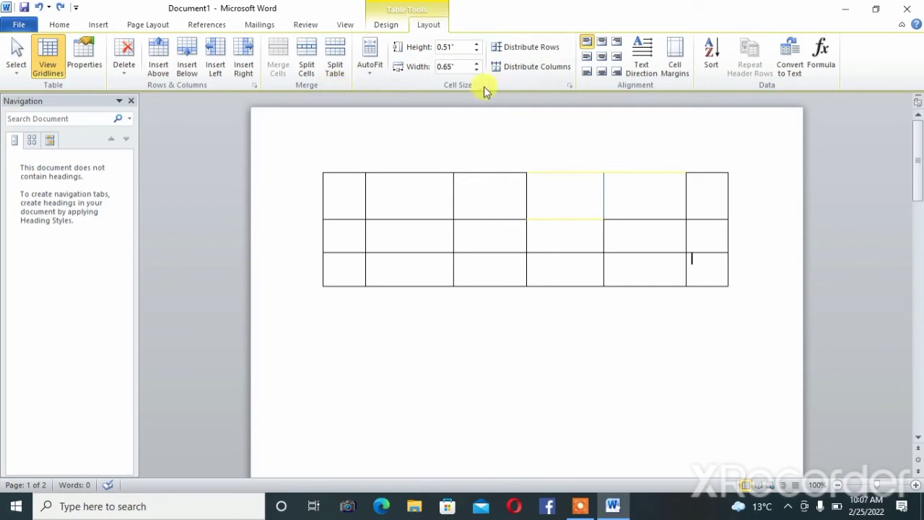
- Split the bottom row off into its own table, after cancelling Split Cells
click(312, 68)
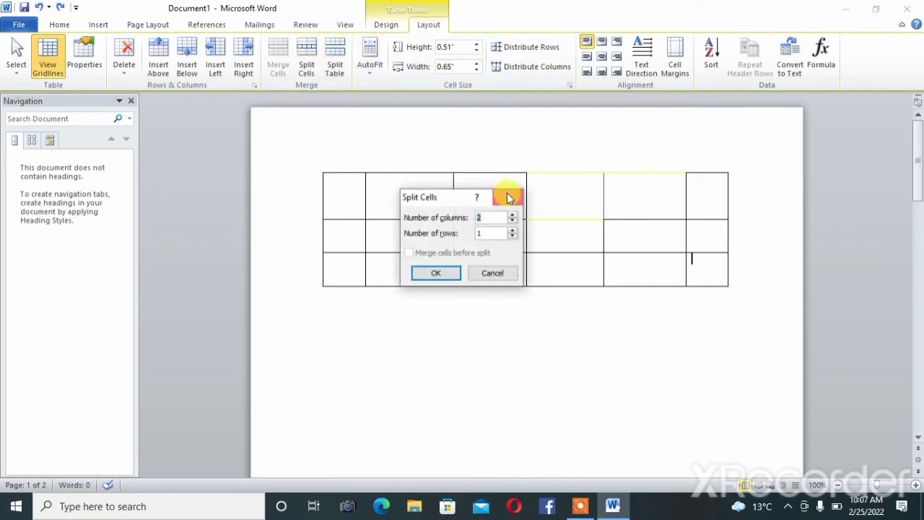
click(504, 199)
mouse_move(454, 219)
mouse_down()
mouse_move(458, 246)
mouse_move(467, 209)
mouse_up()
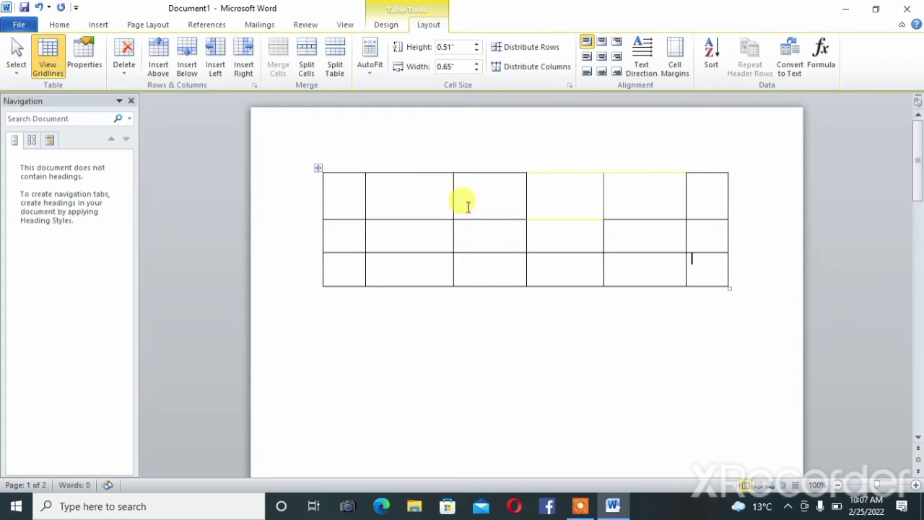
click(341, 72)
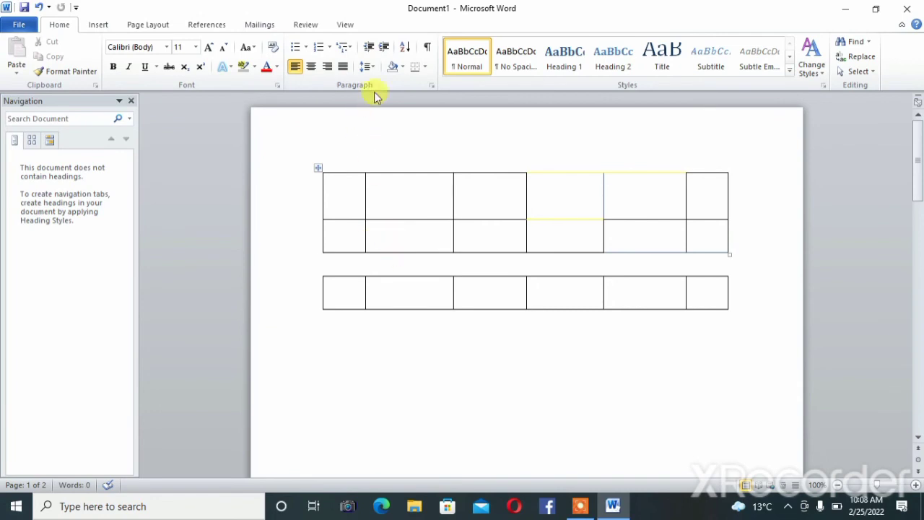
- Add a page break from the Insert tab, undo it, and go back to the table Layout tools
click(96, 27)
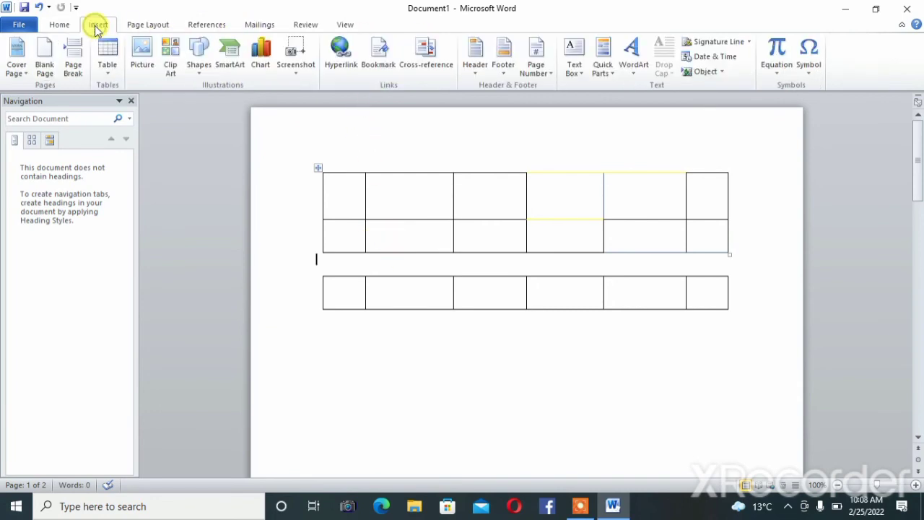
click(115, 63)
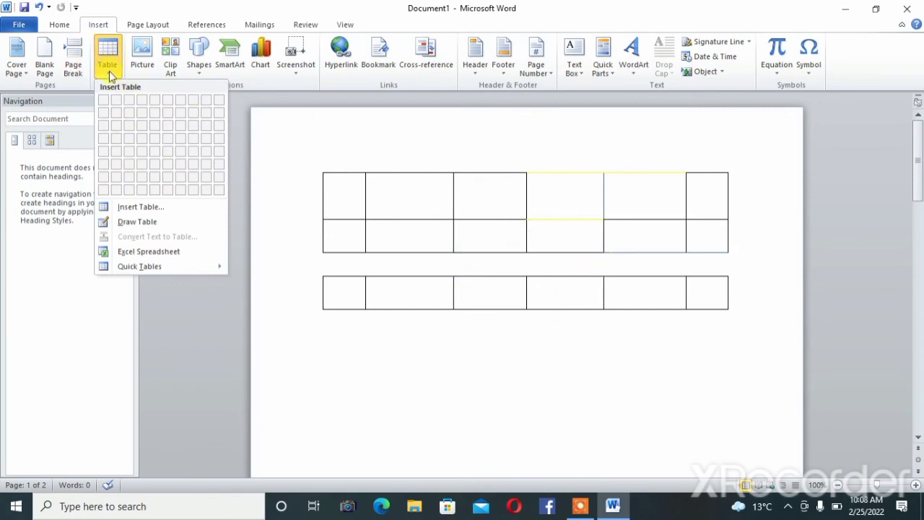
click(67, 56)
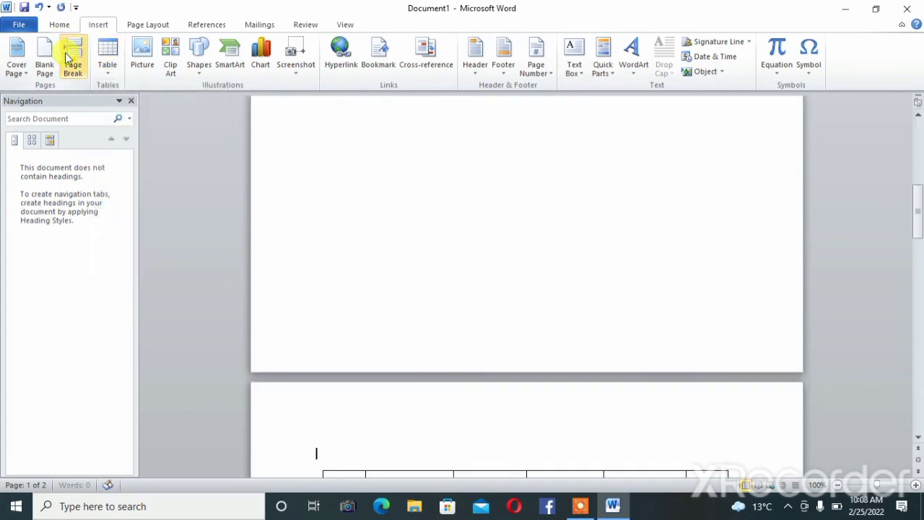
click(40, 8)
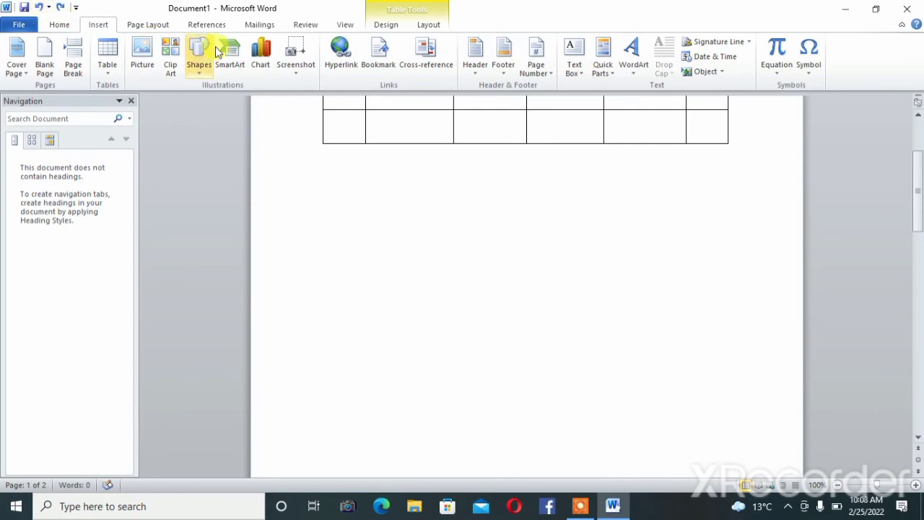
click(431, 26)
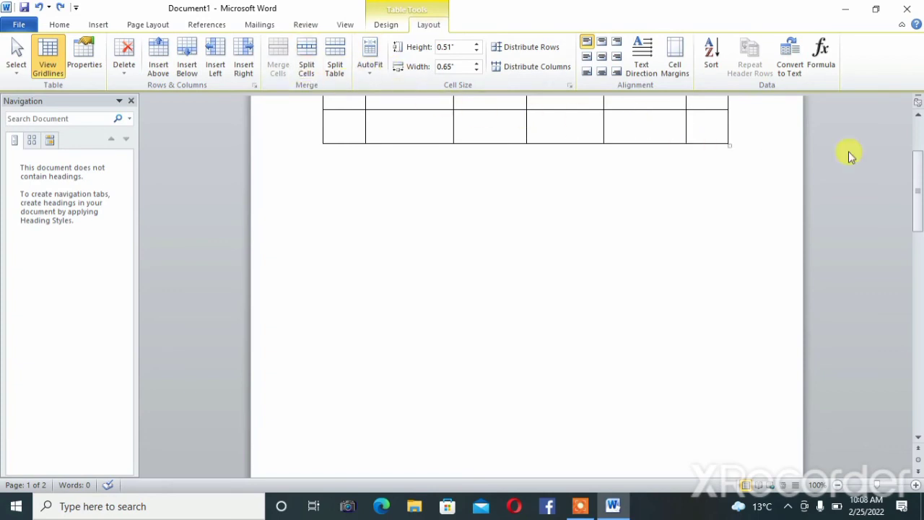
drag(919, 172, 918, 140)
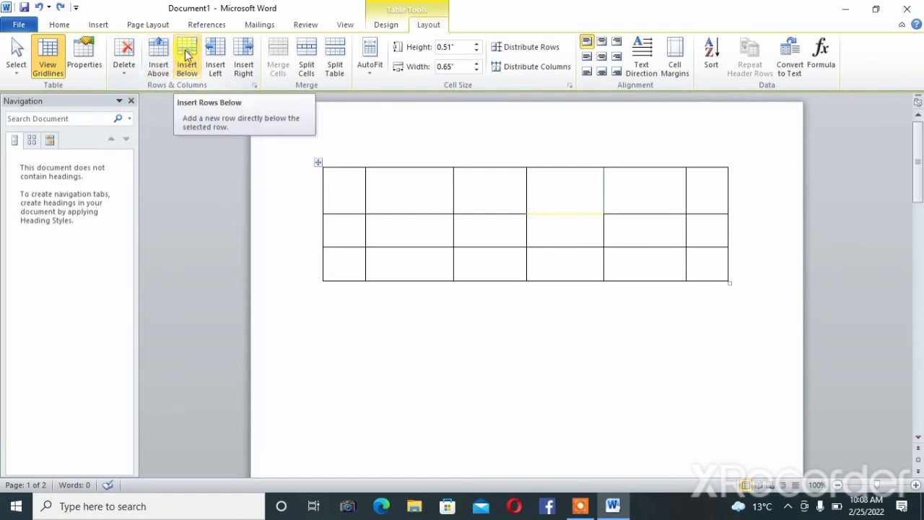
- Add a row below, undo the last border change, and return to the table Layout tools
click(189, 78)
double_click(347, 290)
click(351, 294)
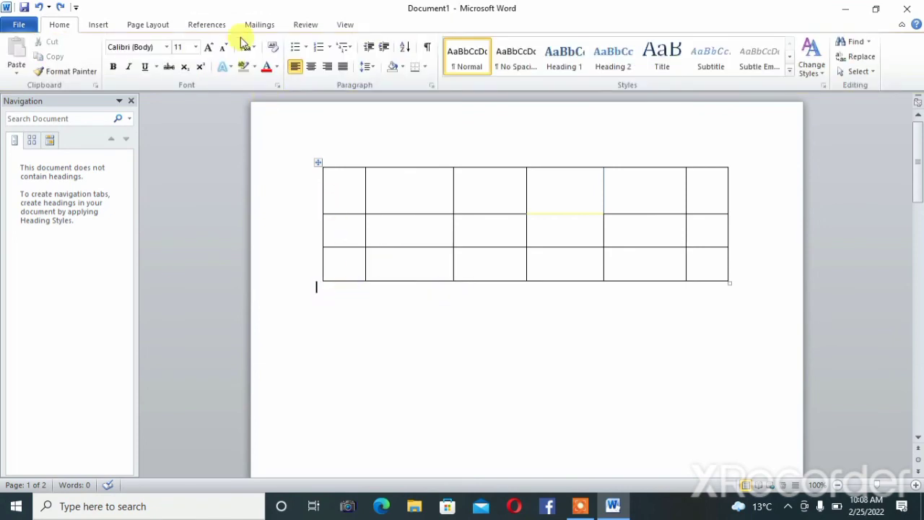
click(99, 25)
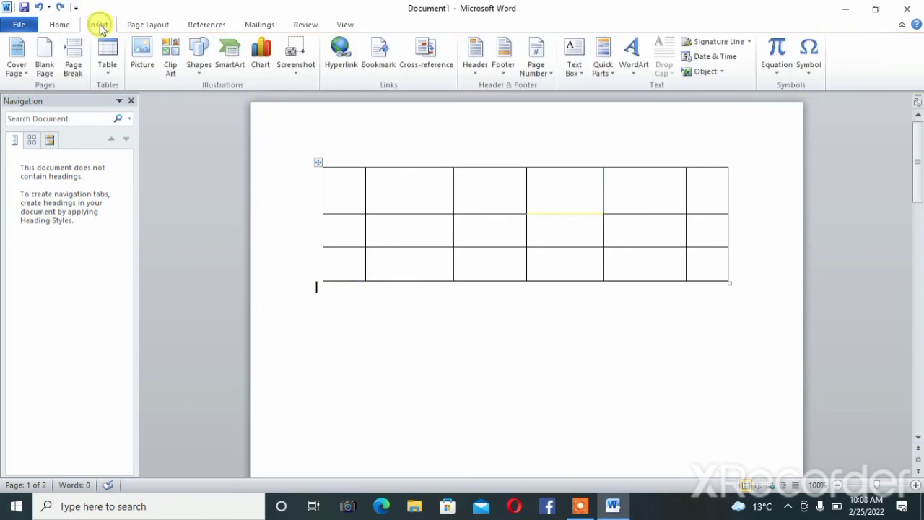
click(105, 59)
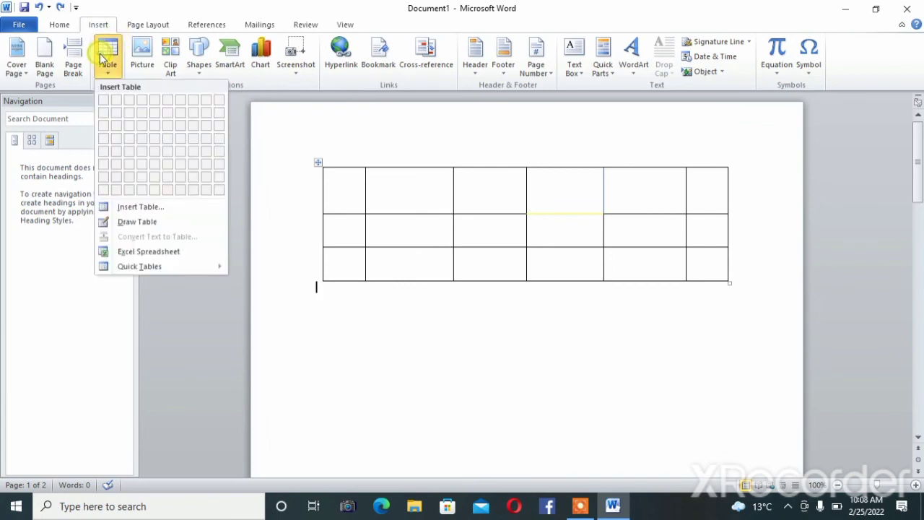
click(41, 8)
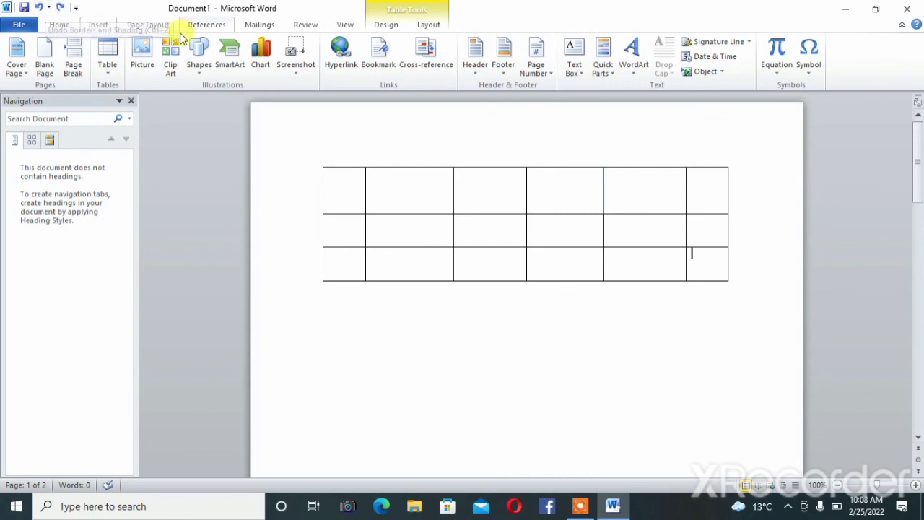
click(426, 25)
- Insert rows above and below for five rows, plus six columns left and six more right
click(164, 66)
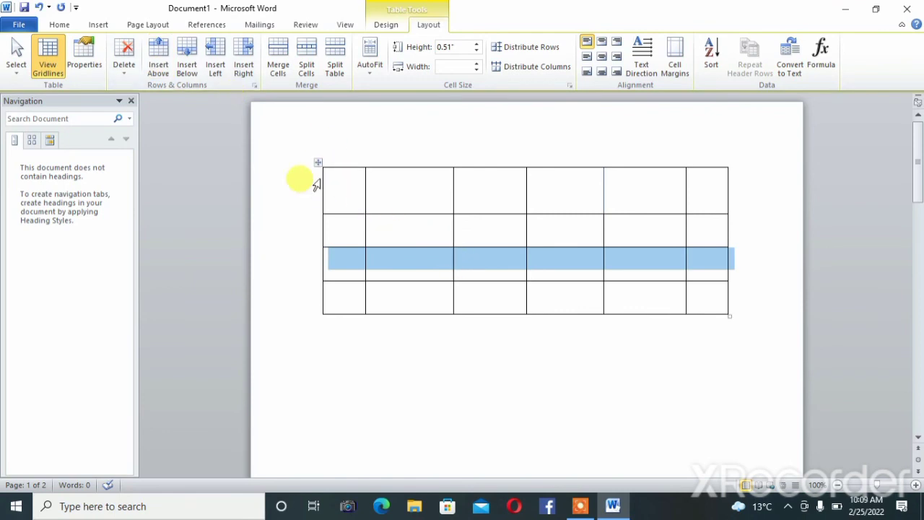
click(191, 69)
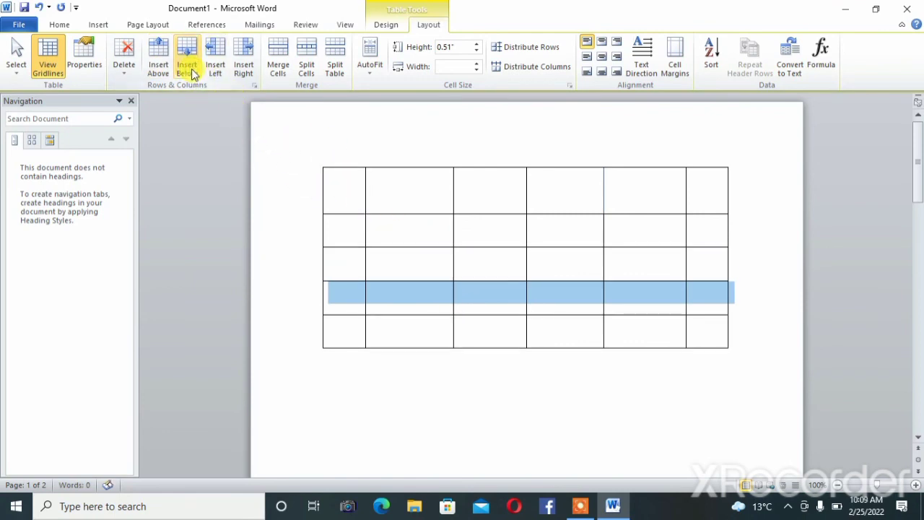
click(218, 68)
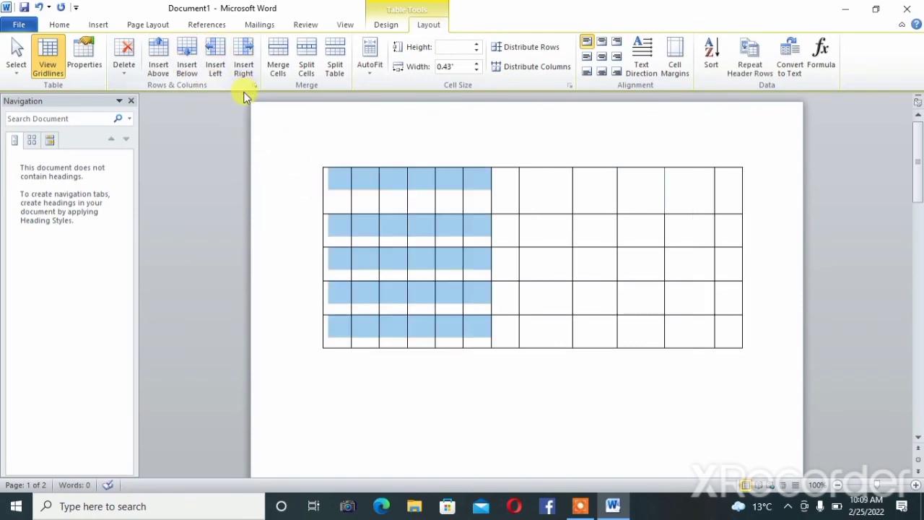
click(244, 78)
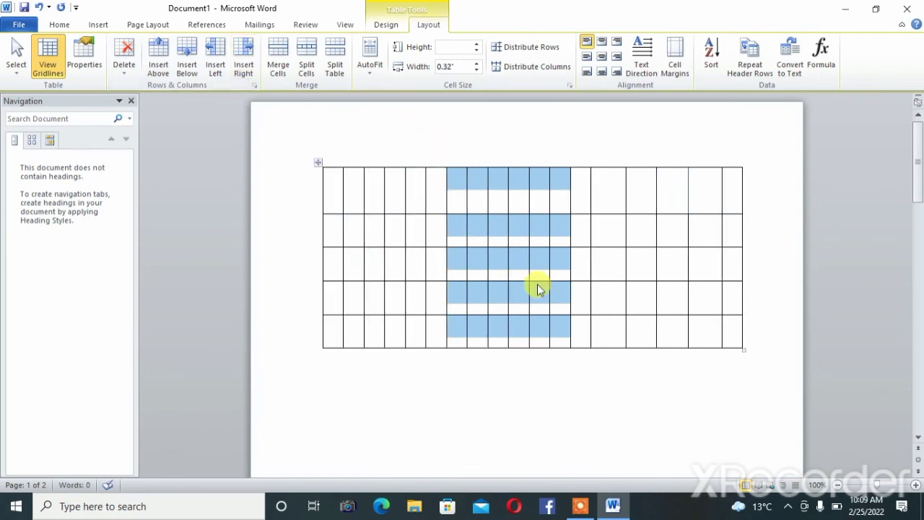
click(490, 364)
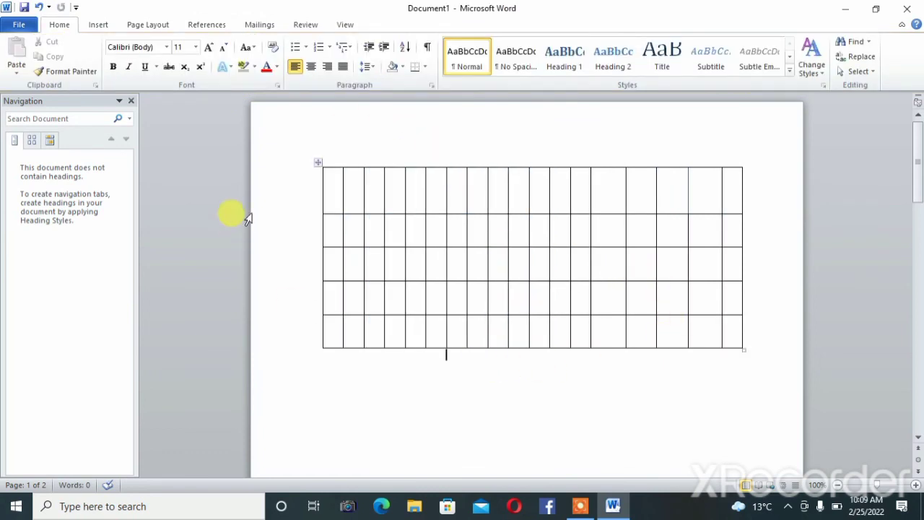
- Undo the second set of six columns, then try Split Table and Split Cells without keeping either
click(40, 9)
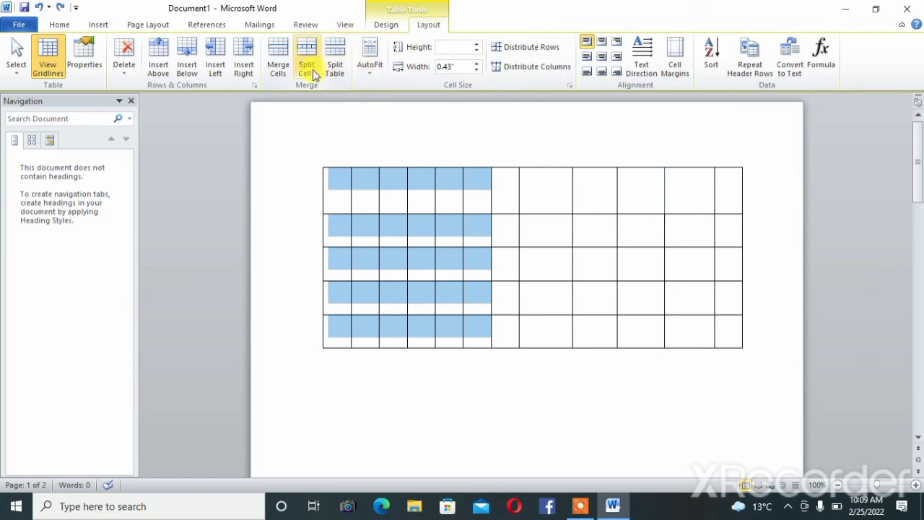
click(334, 65)
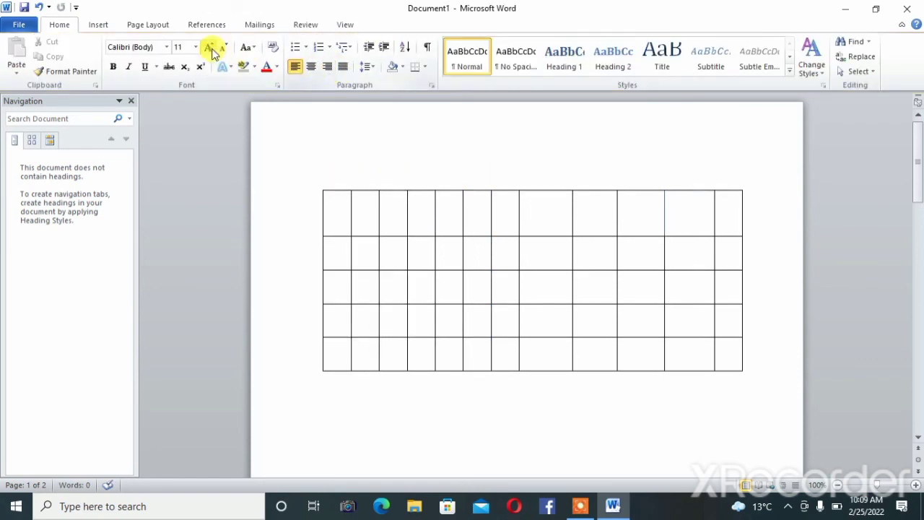
click(37, 8)
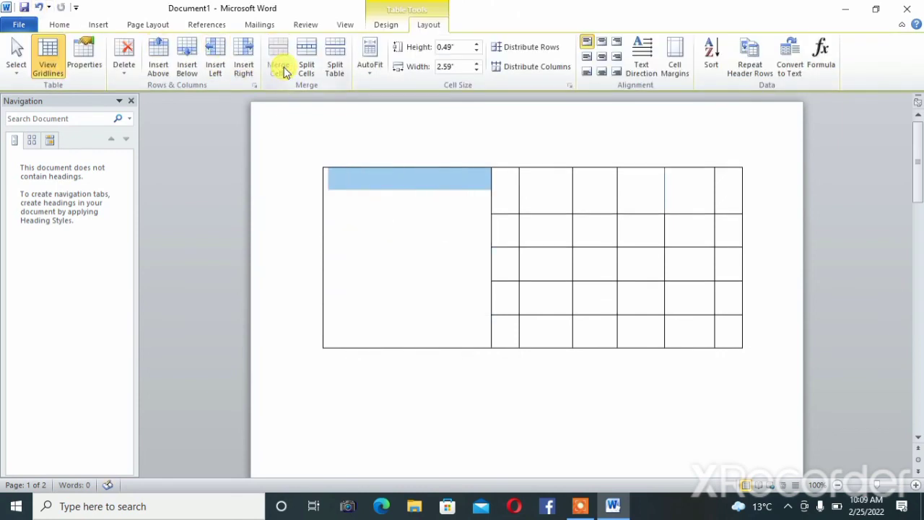
click(309, 69)
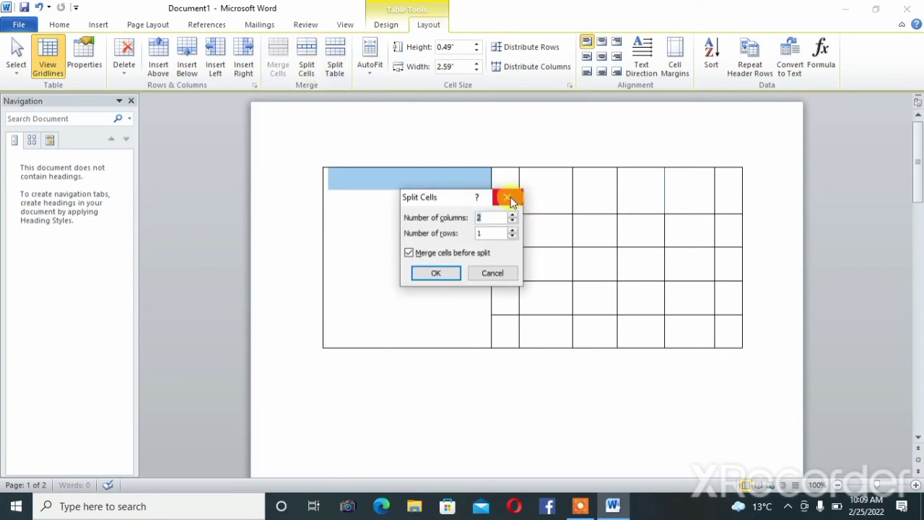
click(507, 197)
click(342, 72)
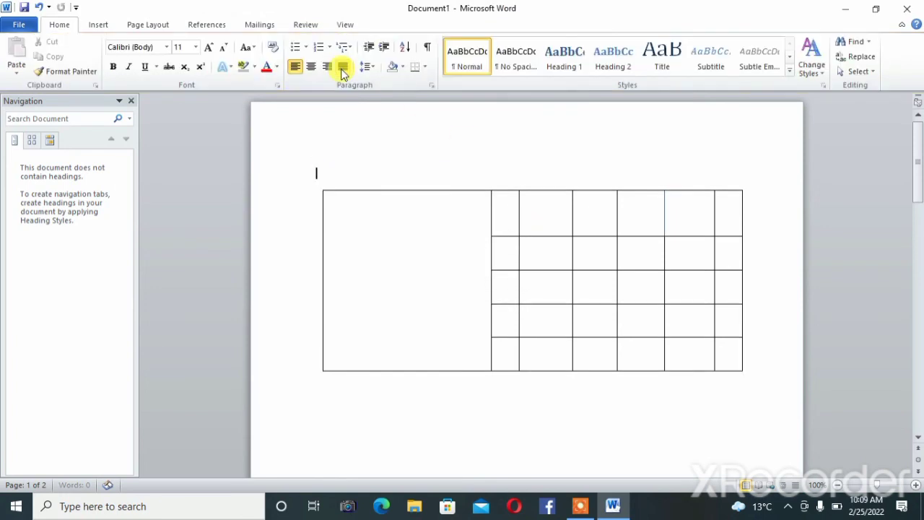
click(39, 7)
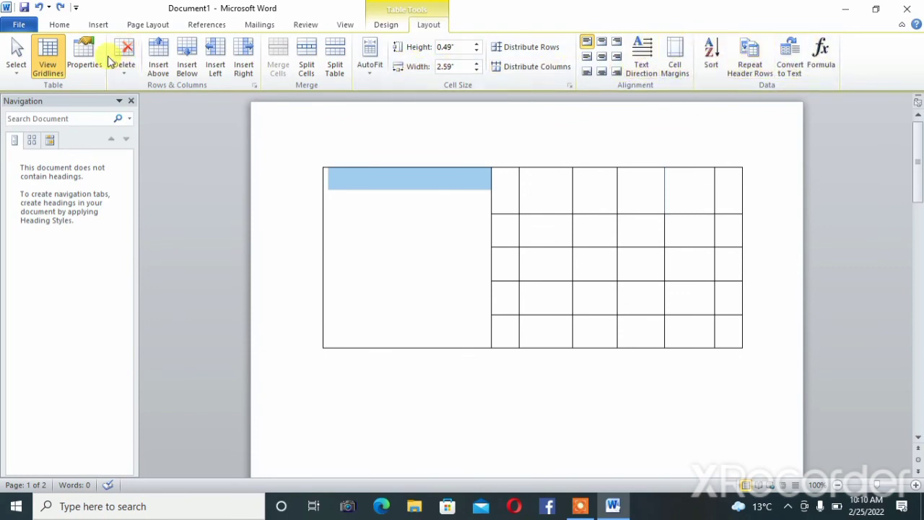
- Open the Table Tools Design tab to see table styles and borders
click(395, 29)
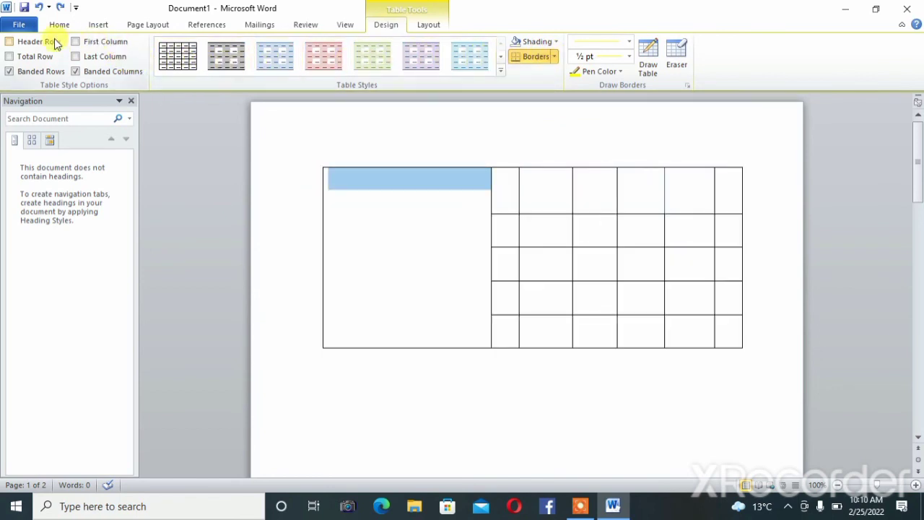
- Look over the Page Layout Margins and theme Colors galleries without applying either, then show References
click(149, 28)
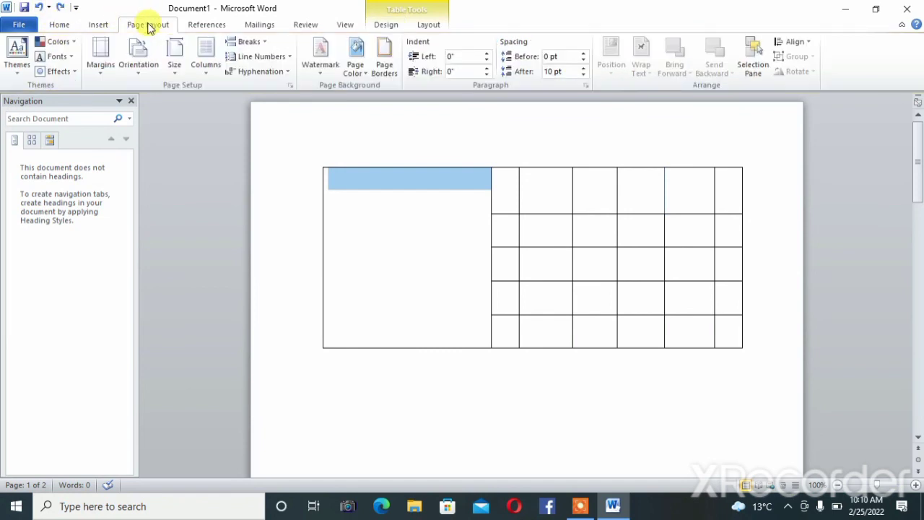
click(106, 72)
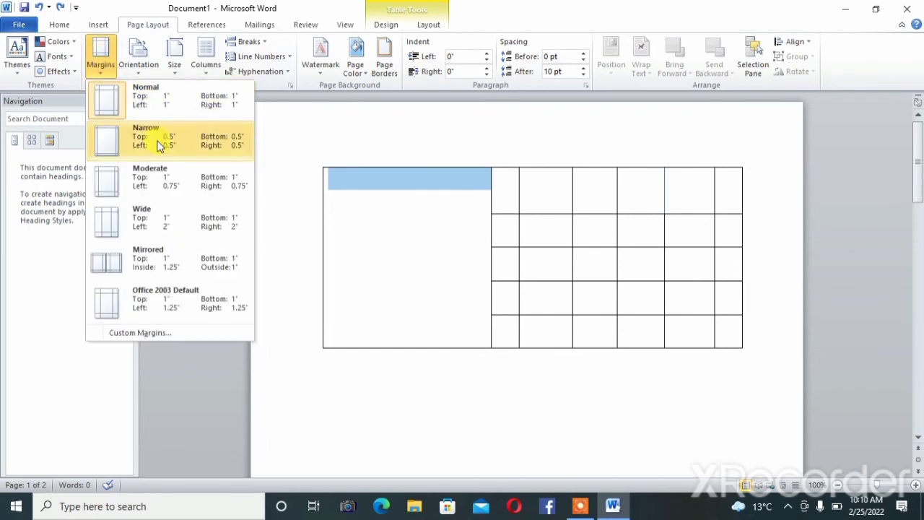
click(315, 148)
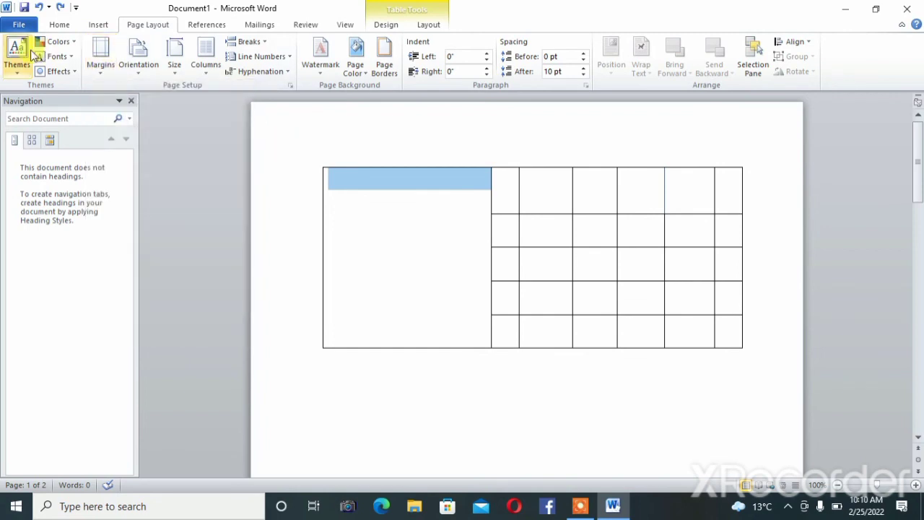
click(70, 45)
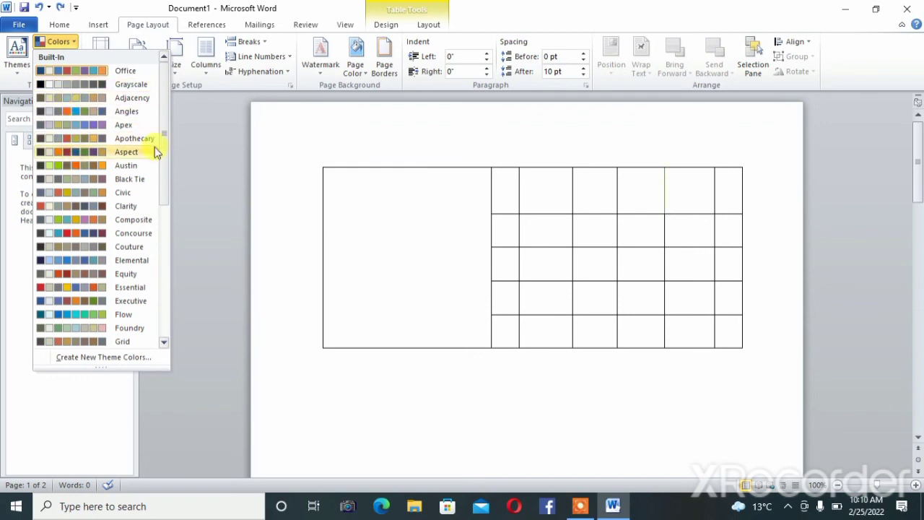
click(217, 165)
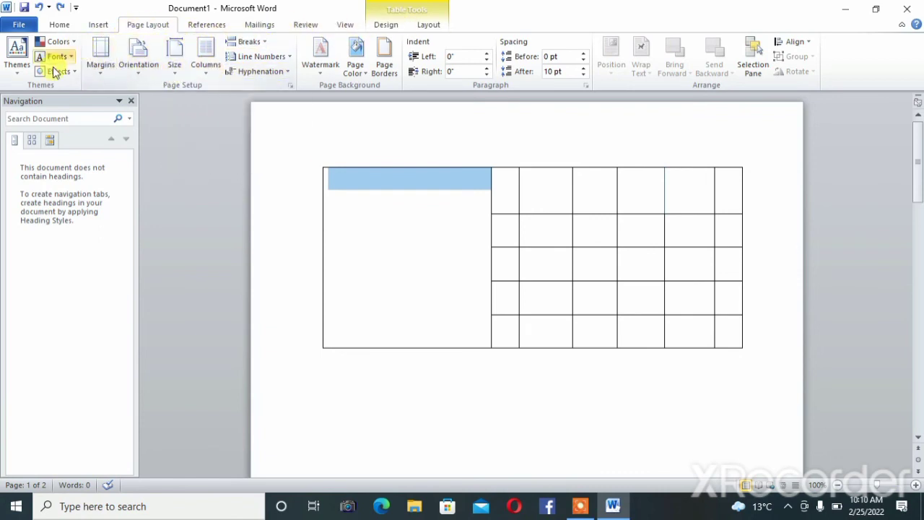
click(221, 31)
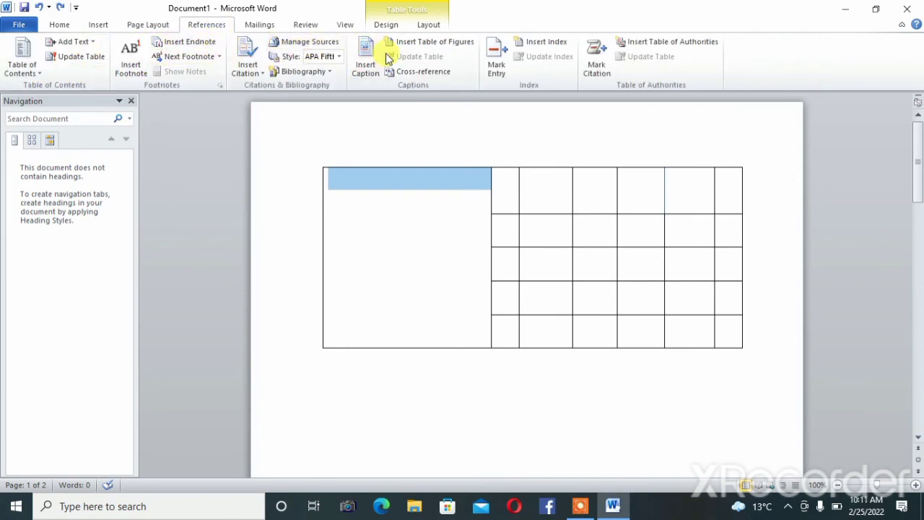
- Browse the Mailings, Review (with its Translate options) and View ribbons, ending back on Home
click(266, 25)
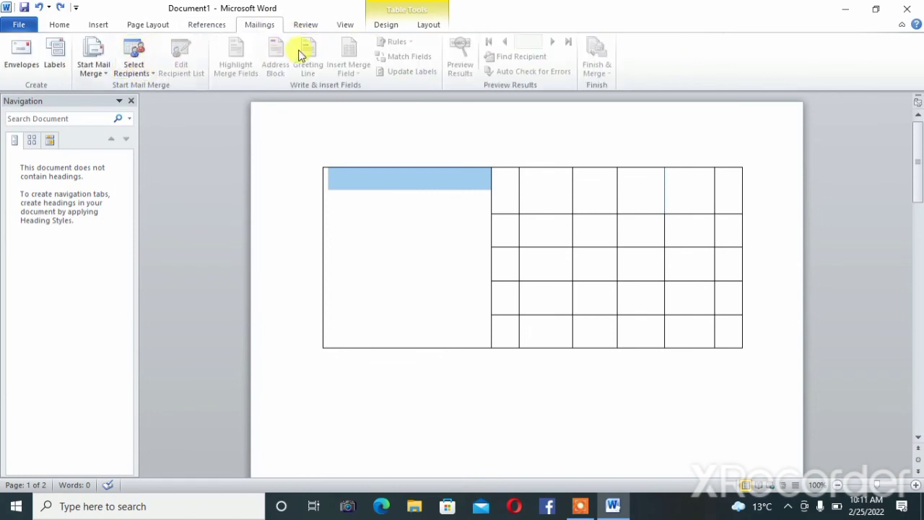
click(316, 30)
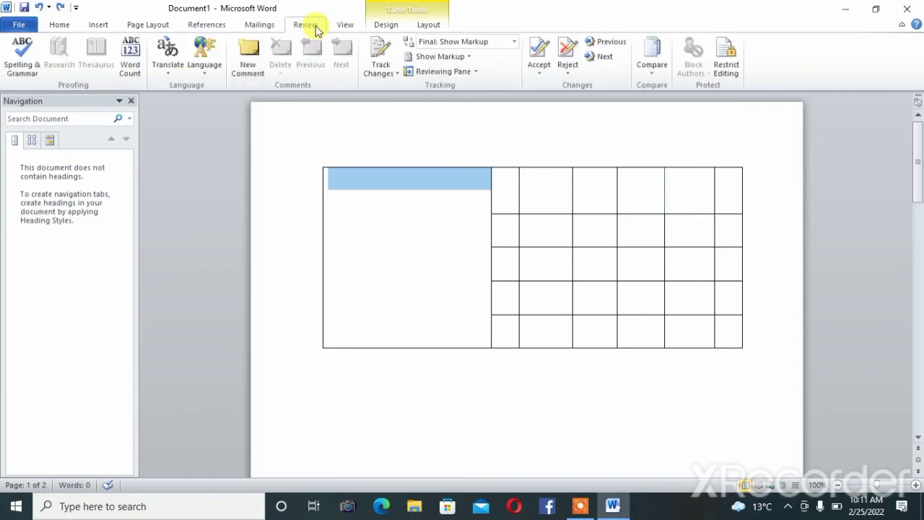
click(179, 69)
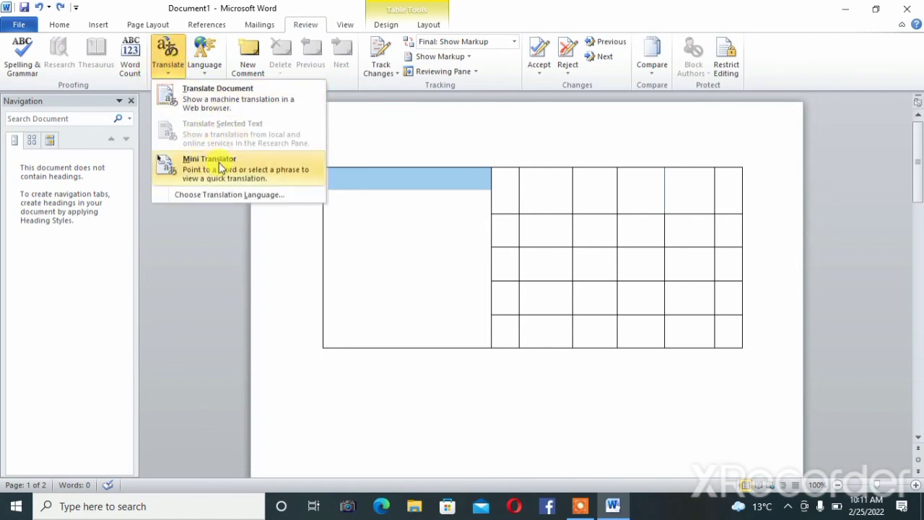
click(484, 145)
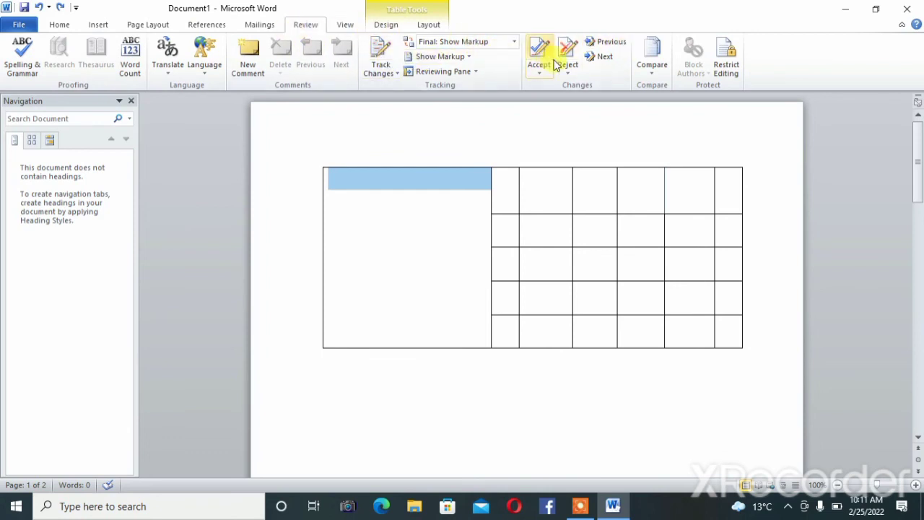
click(344, 28)
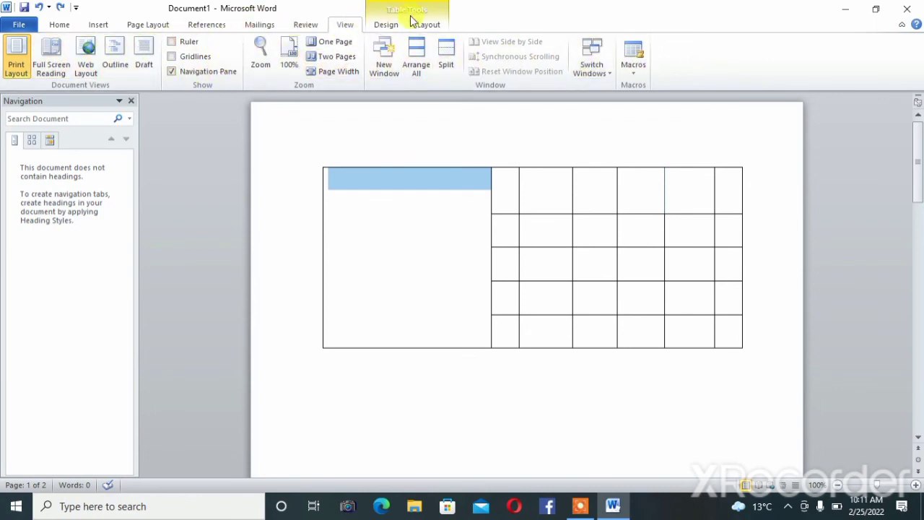
click(65, 27)
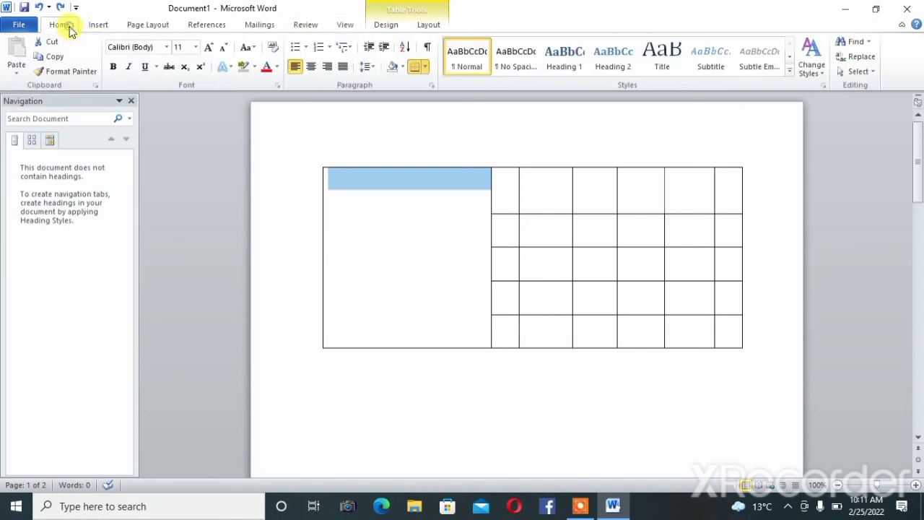